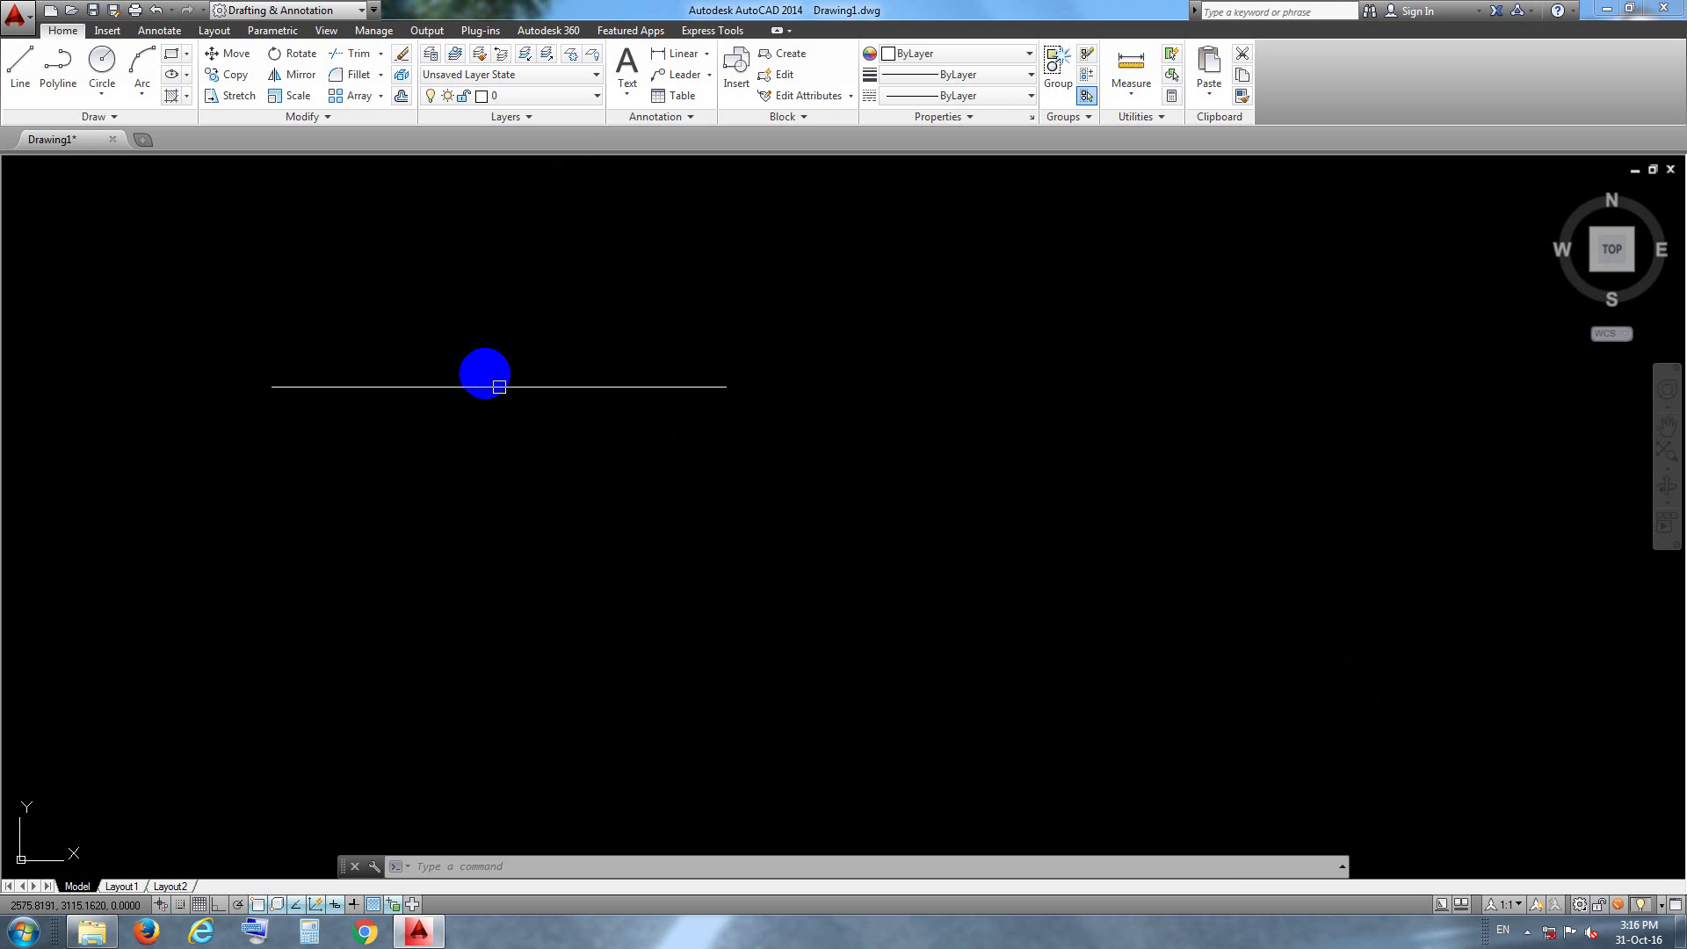
pyautogui.write('R')
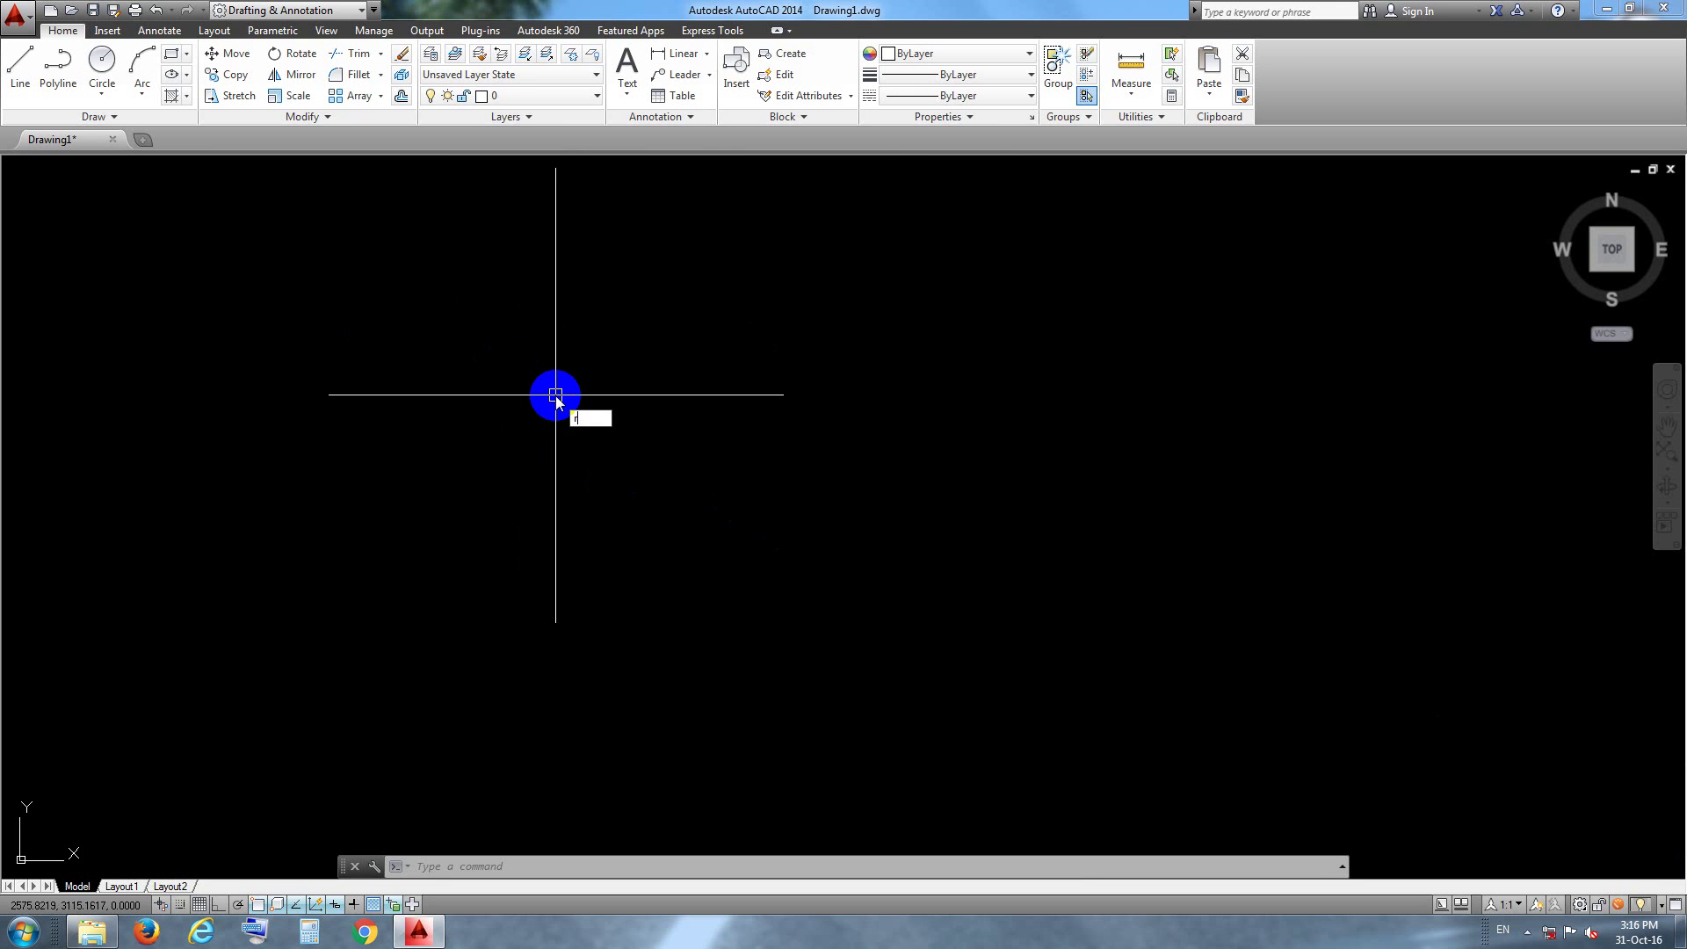
pyautogui.write('E')
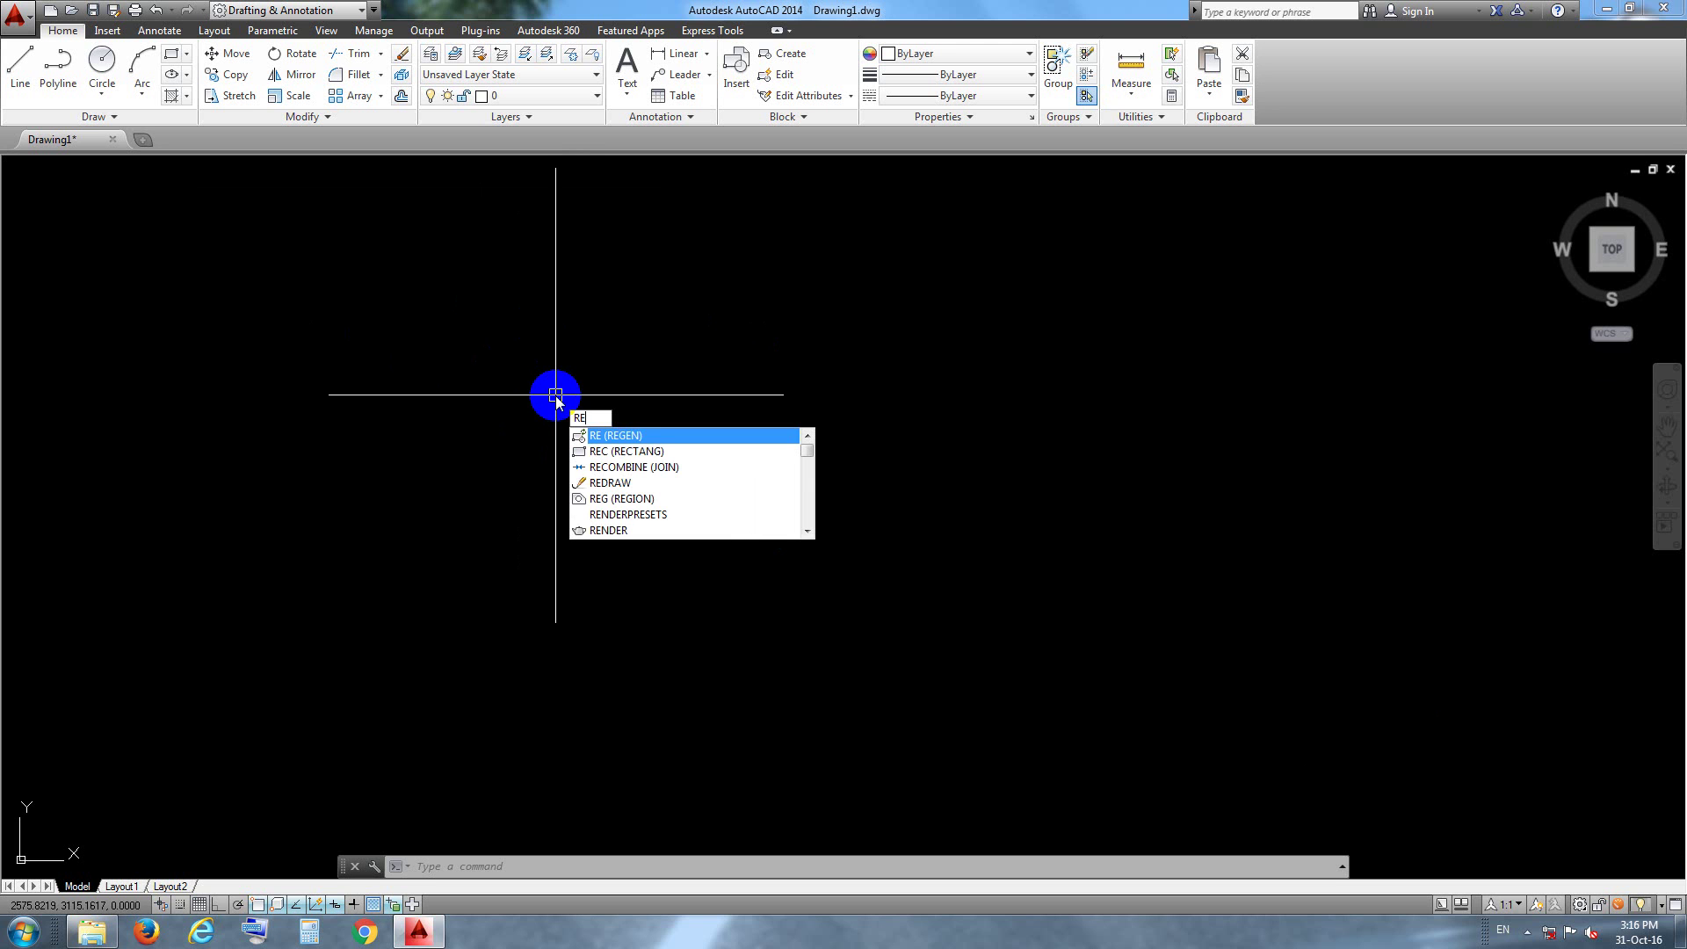
pyautogui.write('C')
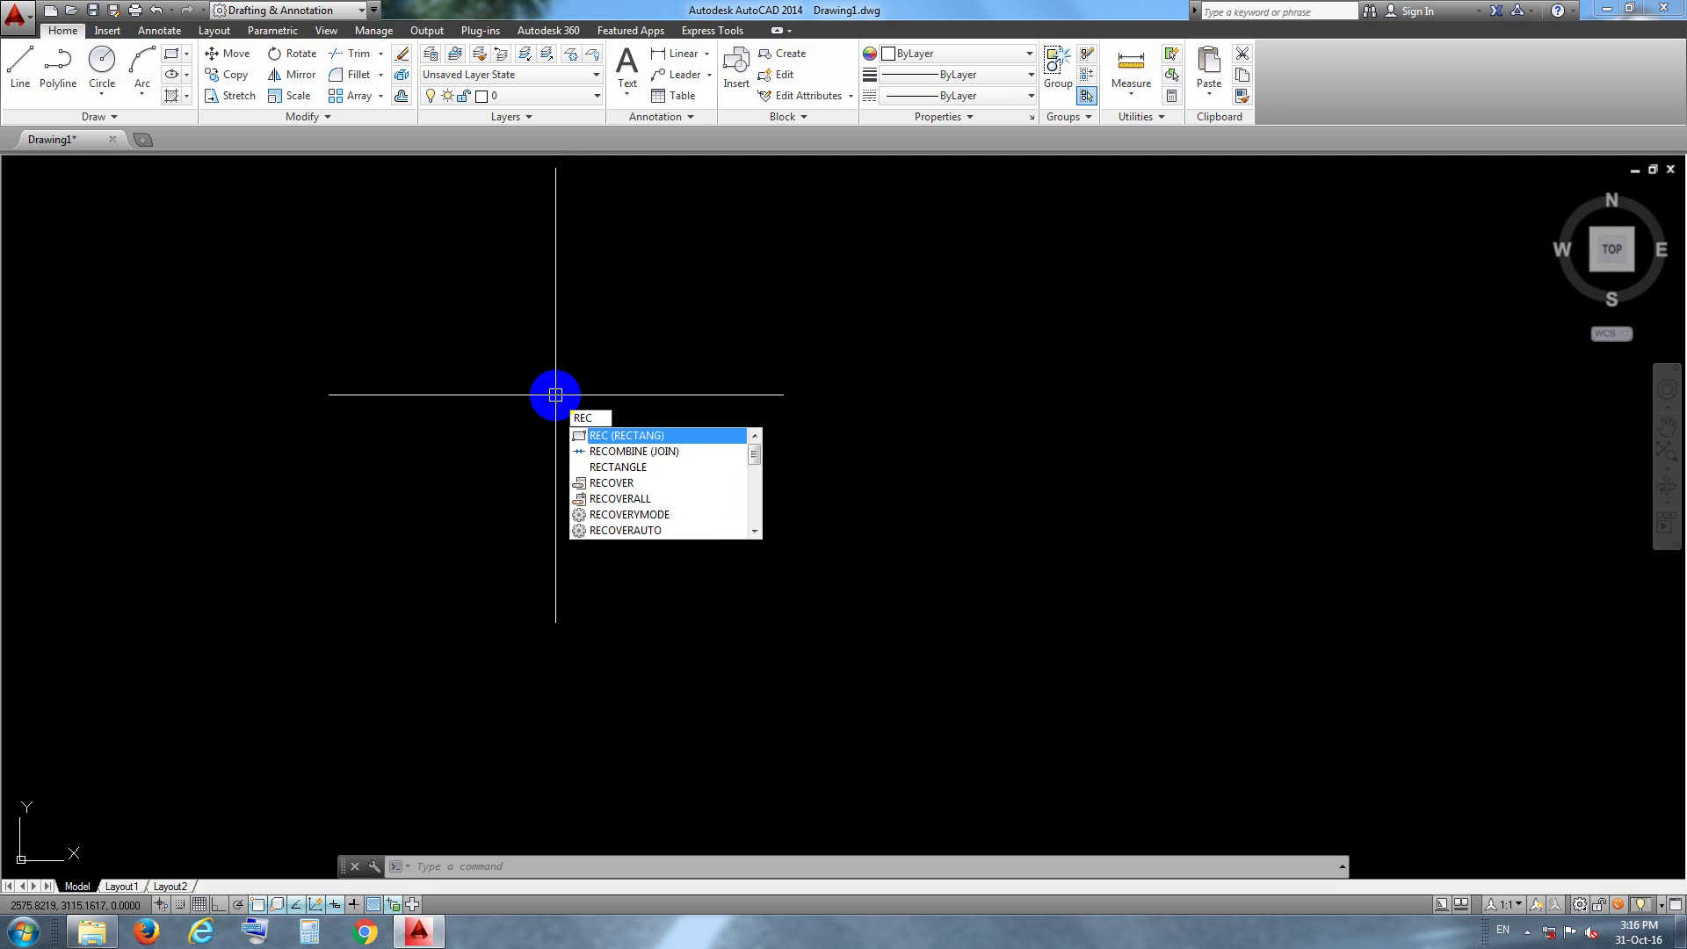
pyautogui.press('Return')
pyautogui.click(369, 315)
pyautogui.write('1000')
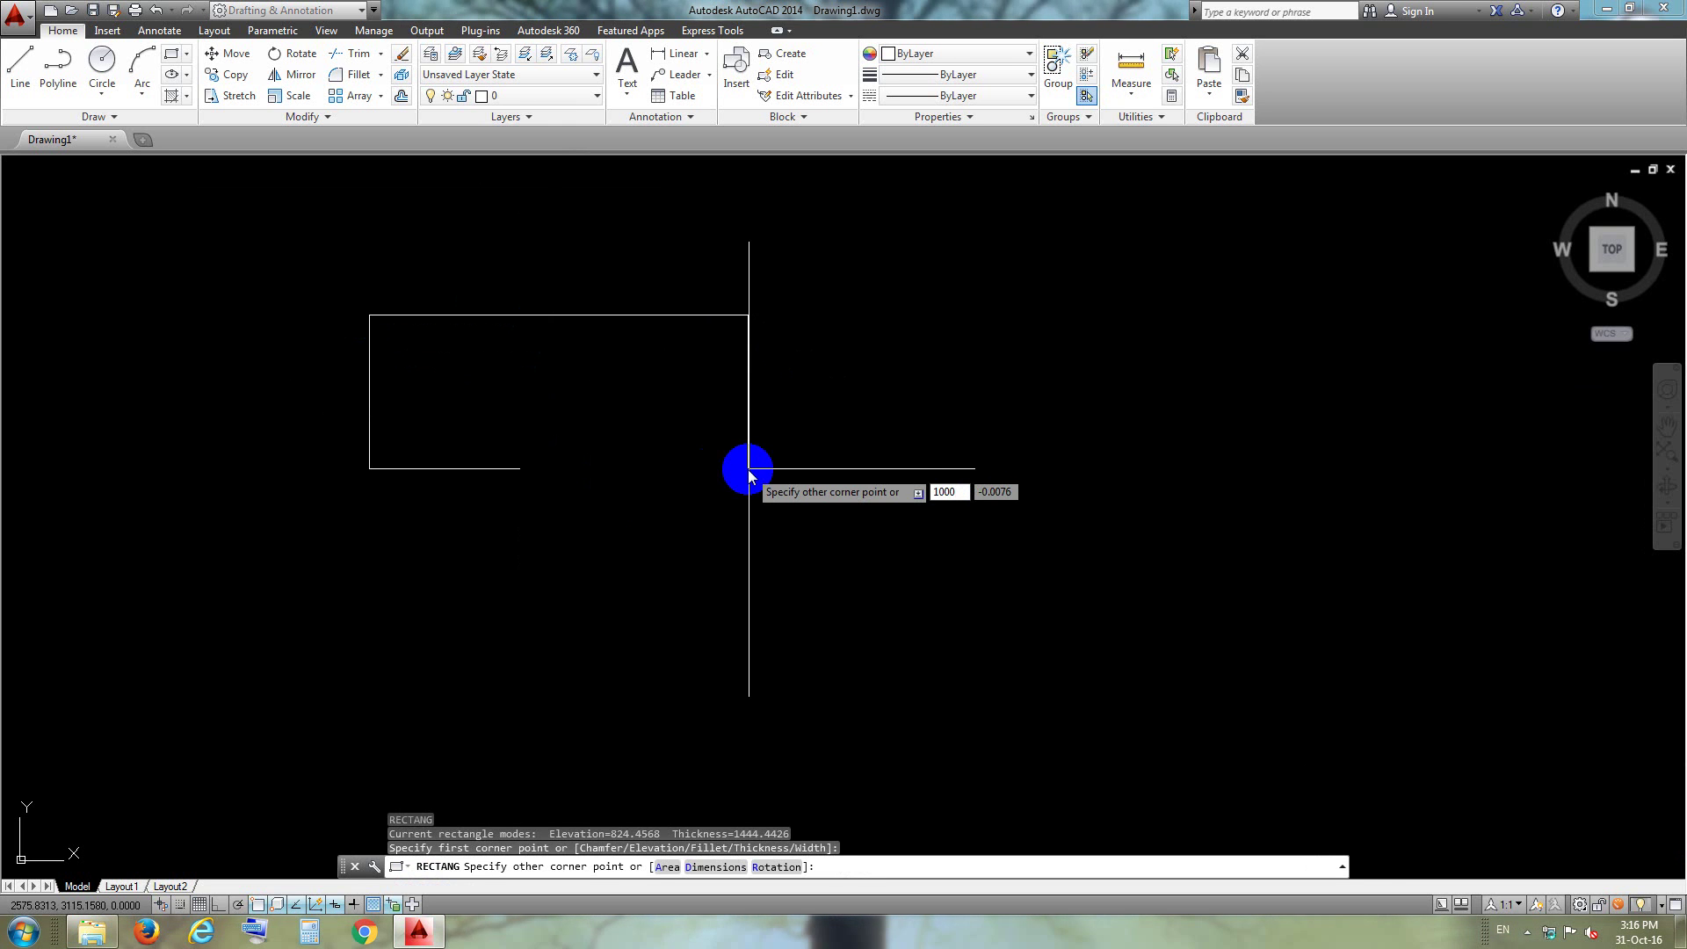
pyautogui.press('Tab')
pyautogui.write('700')
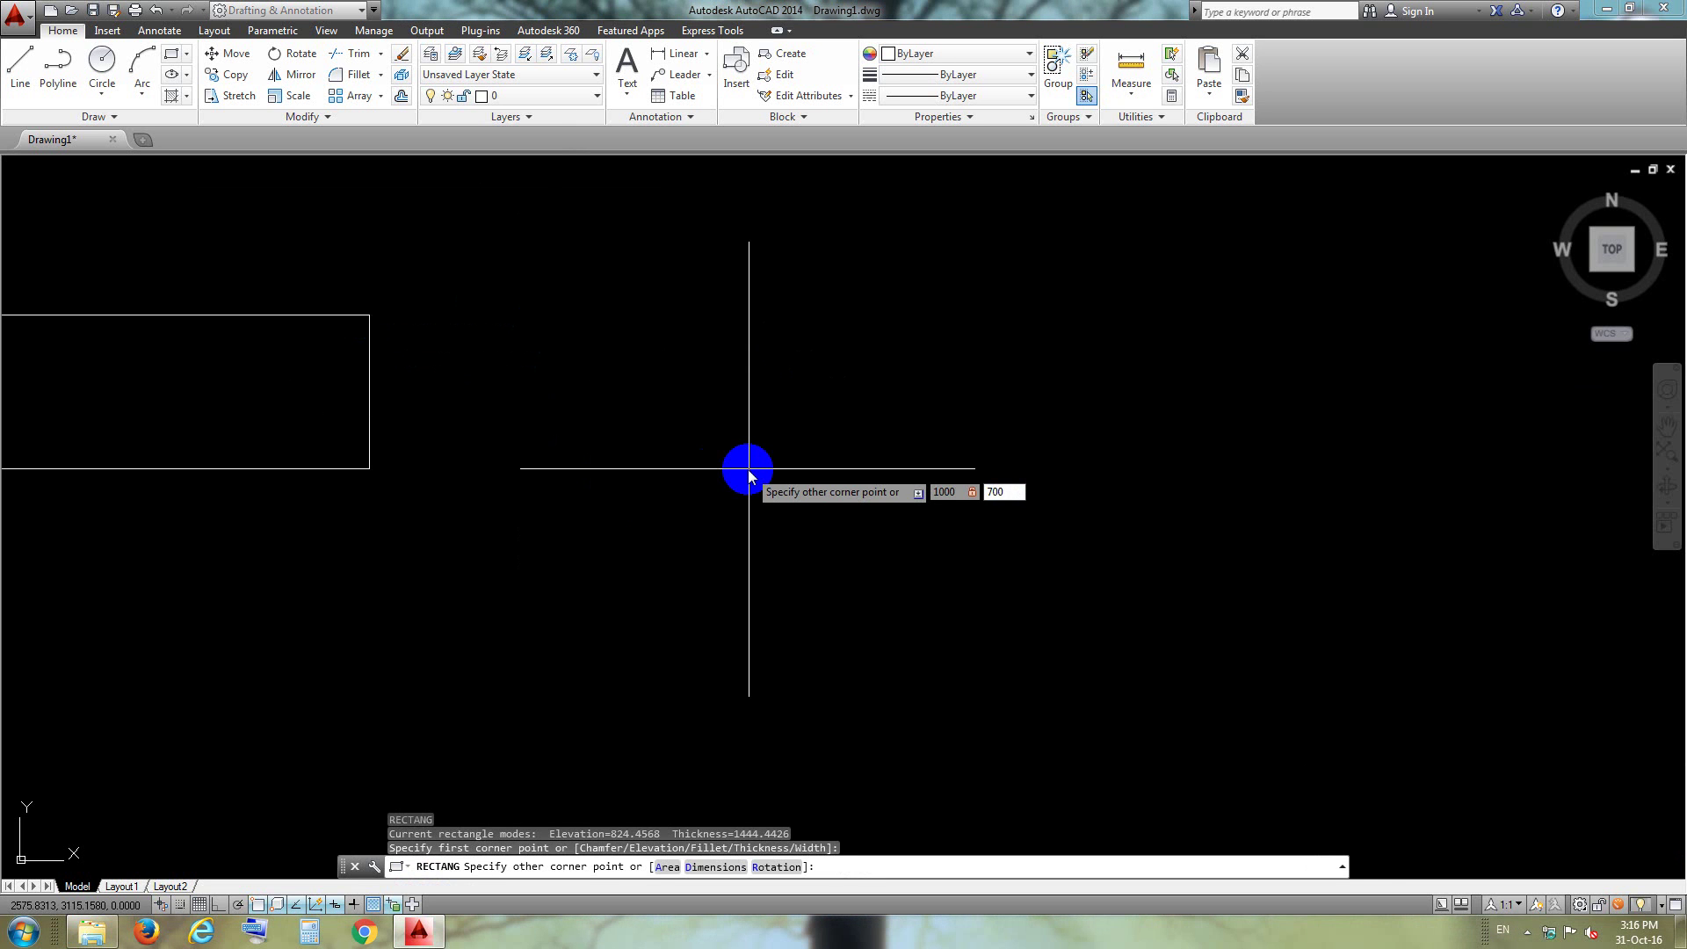
pyautogui.press('Return')
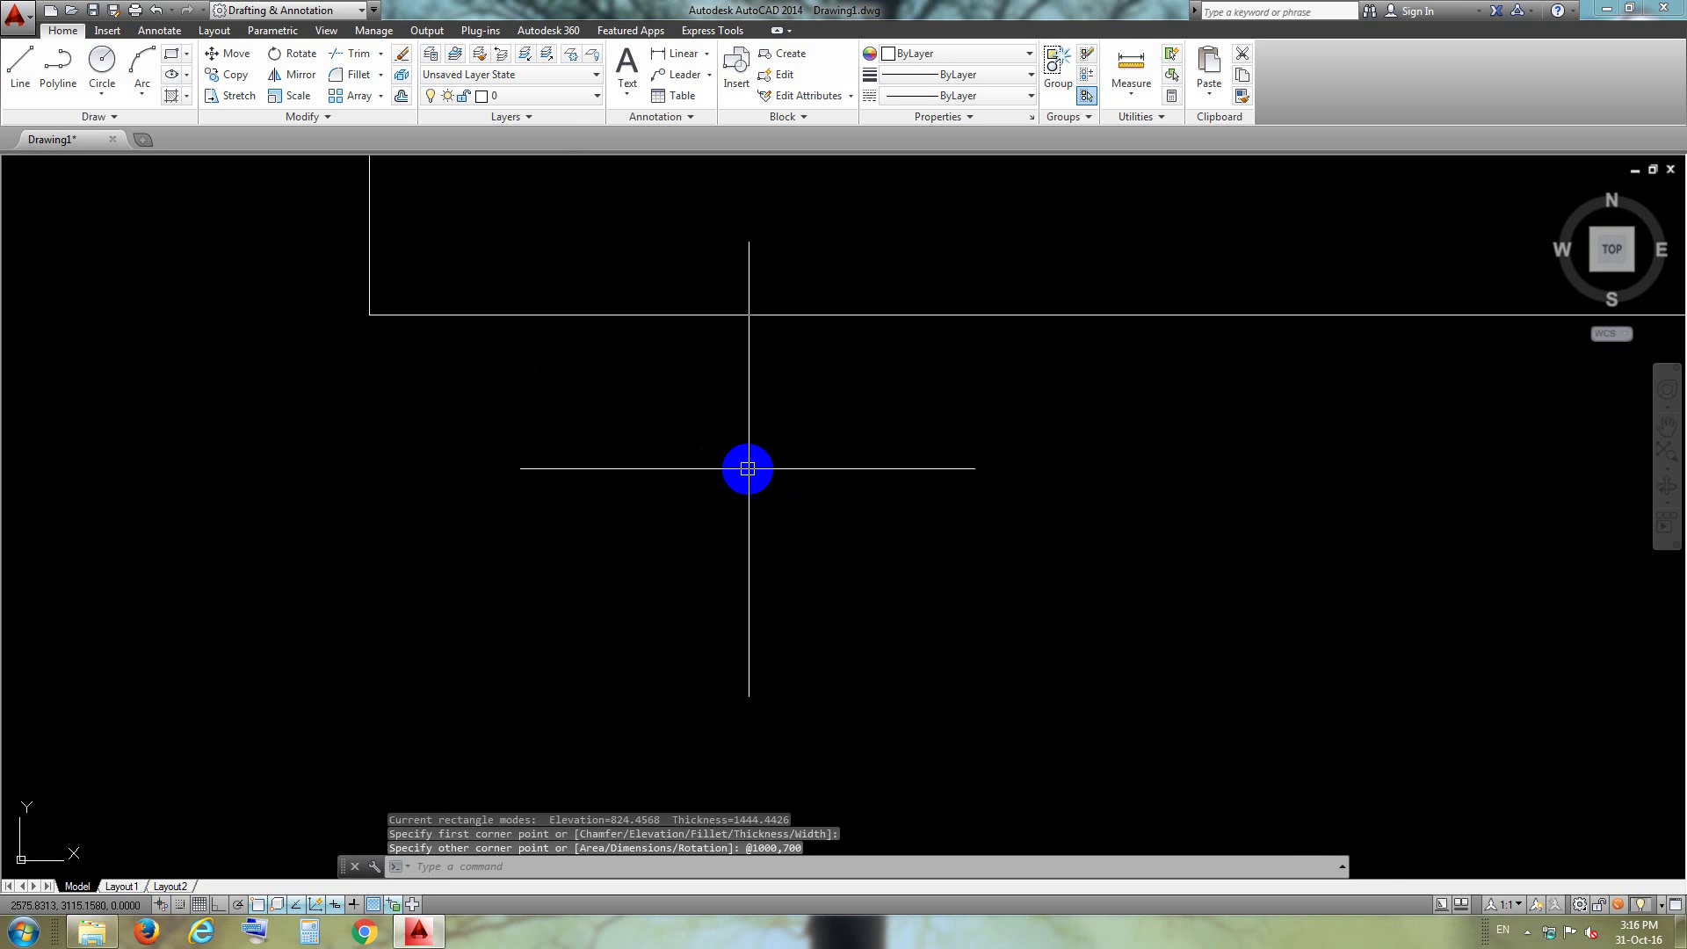
pyautogui.moveTo(749, 477); pyautogui.dragTo(927, 460, button='middle')
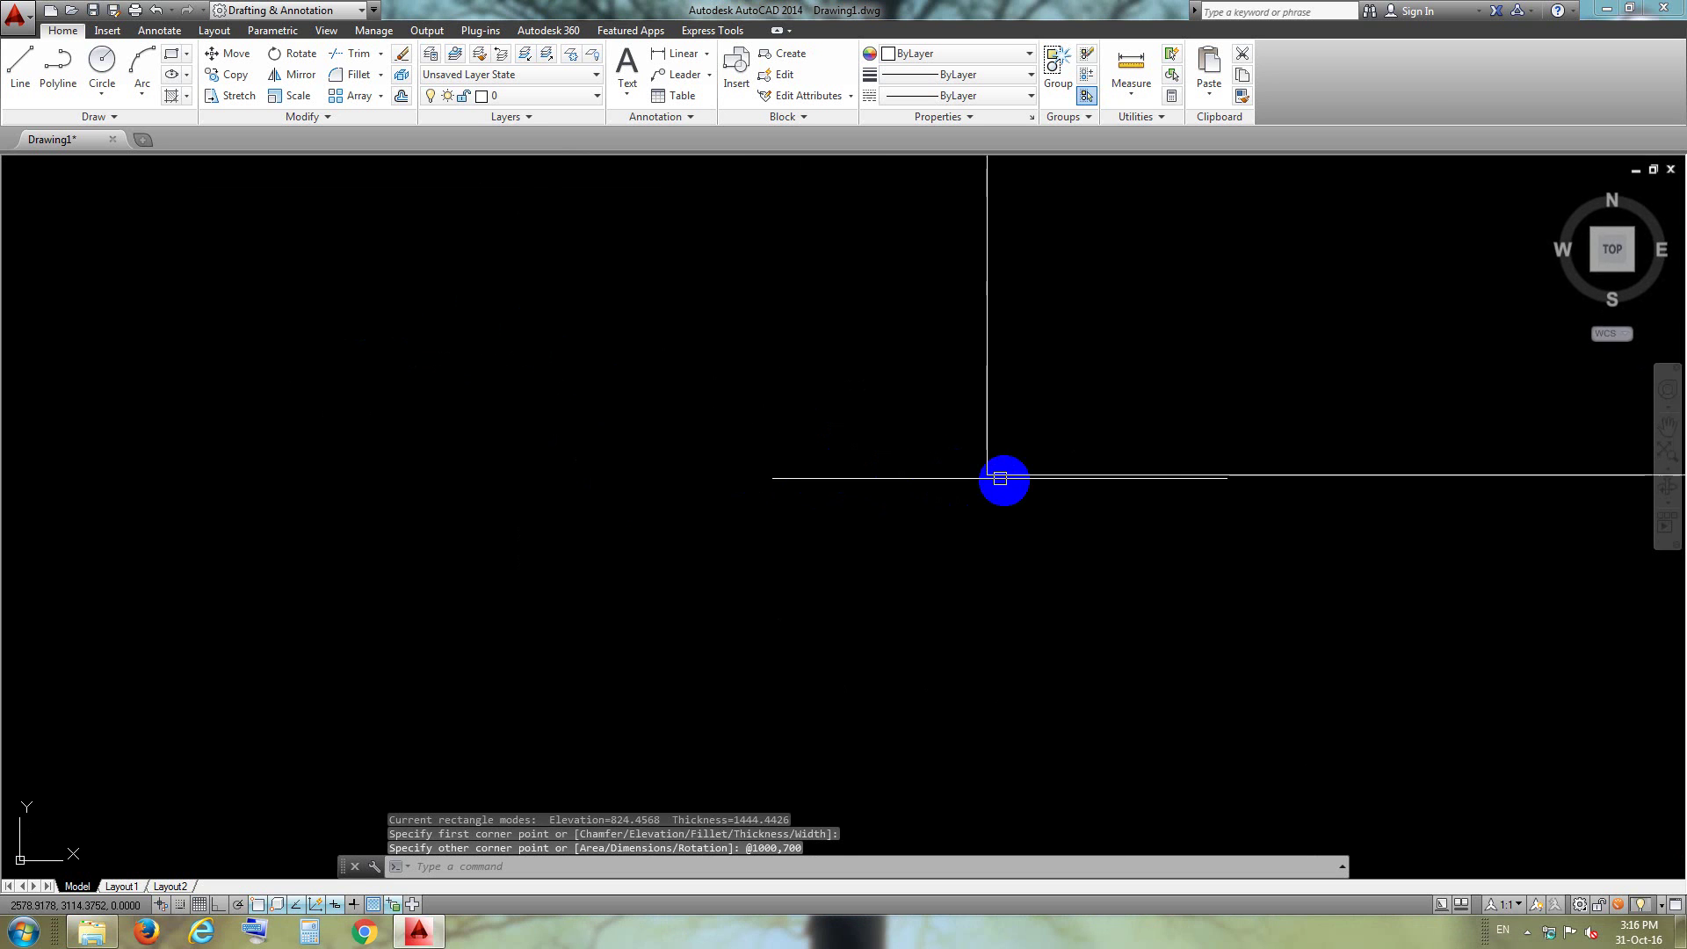
pyautogui.scroll(-3, 1010, 479)
pyautogui.scroll(-4, 1029, 479)
pyautogui.scroll(3, 1082, 464)
pyautogui.moveTo(1026, 477)
pyautogui.mouseDown(button='middle')
pyautogui.moveTo(463, 516)
pyautogui.moveTo(245, 566)
pyautogui.mouseUp(button='middle')
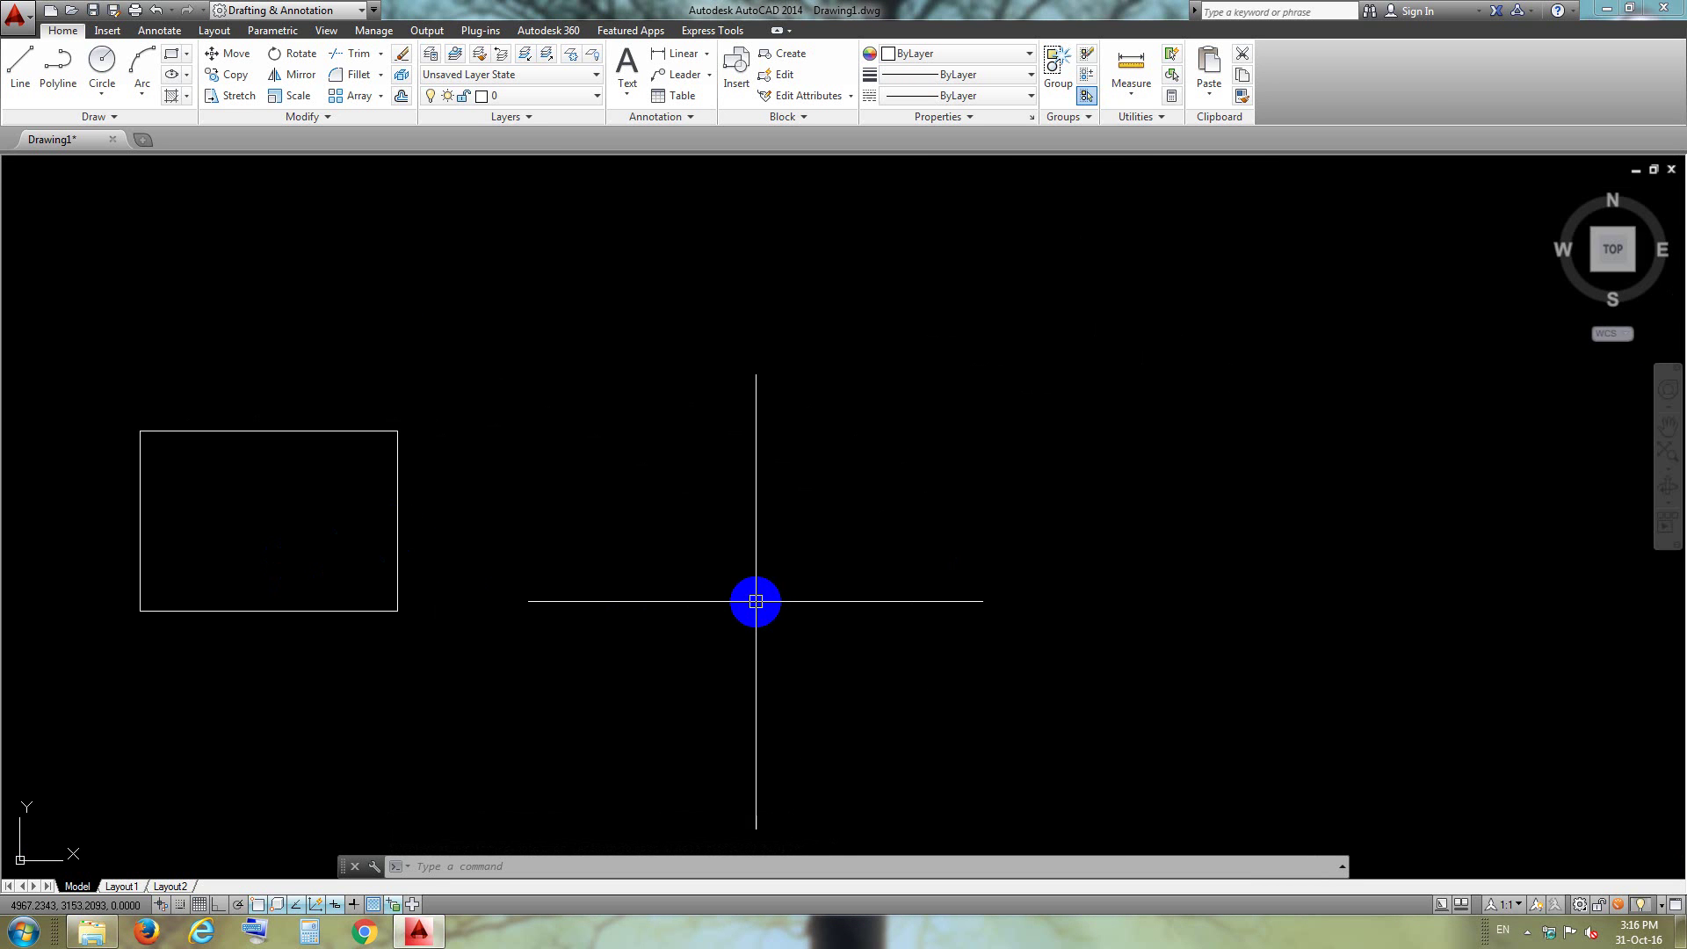
# Step: Start a new rectangle with both chamfer distances set to 70
pyautogui.write('rec')
pyautogui.press('Return')
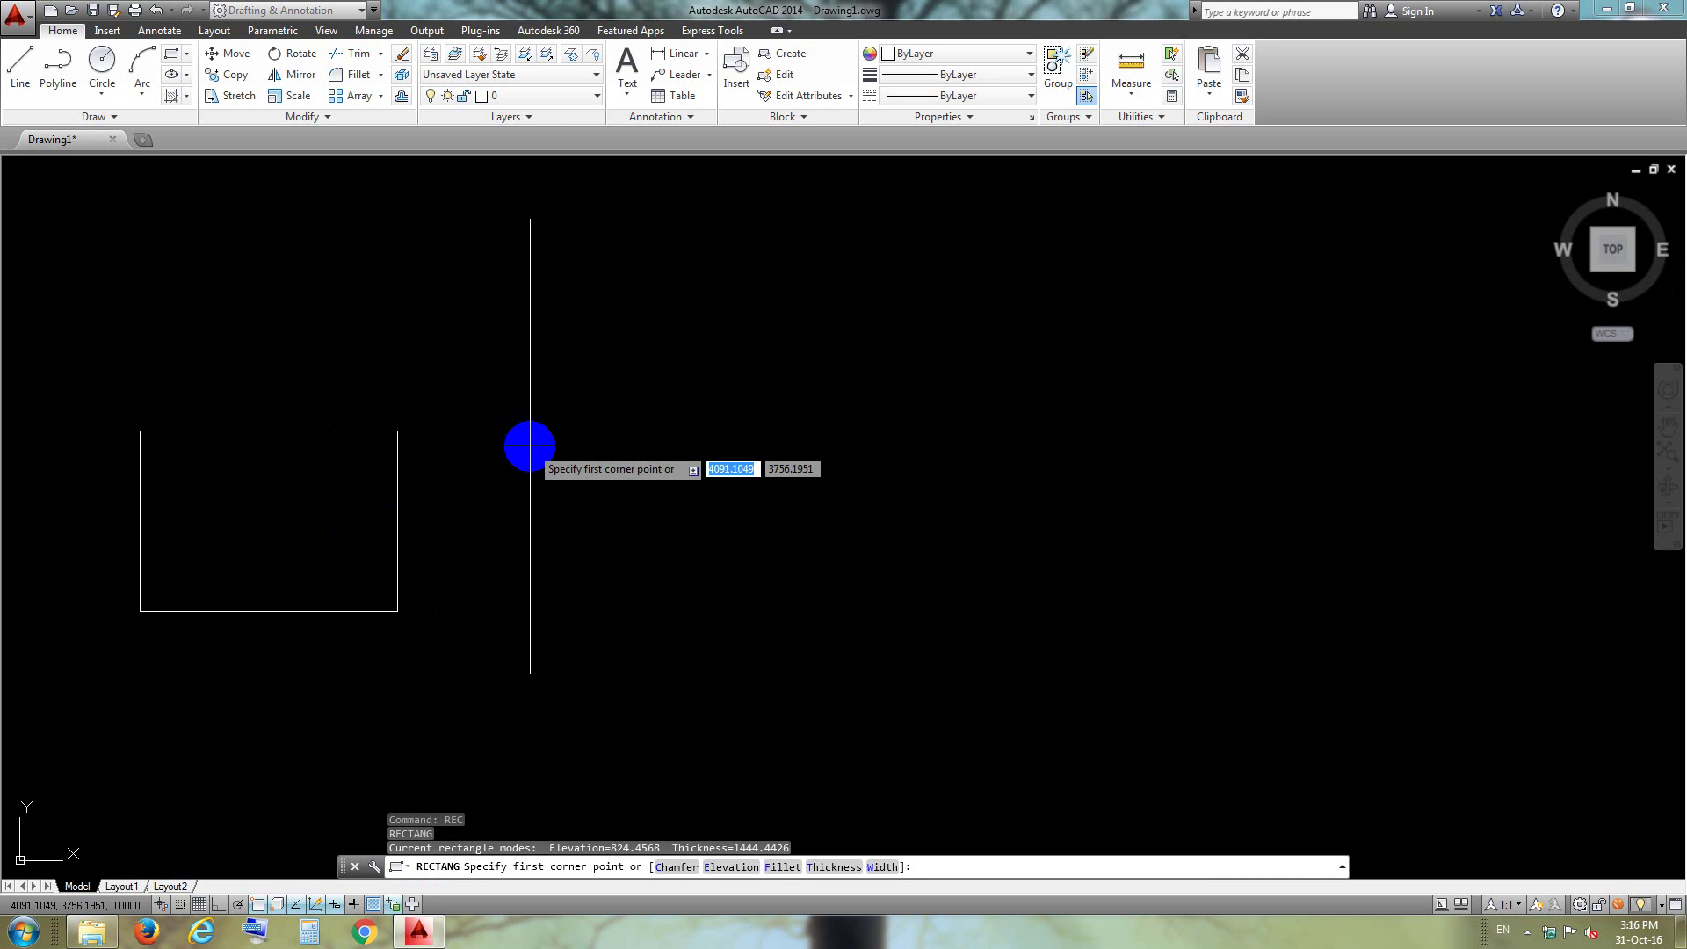
pyautogui.write('c')
pyautogui.press('Return')
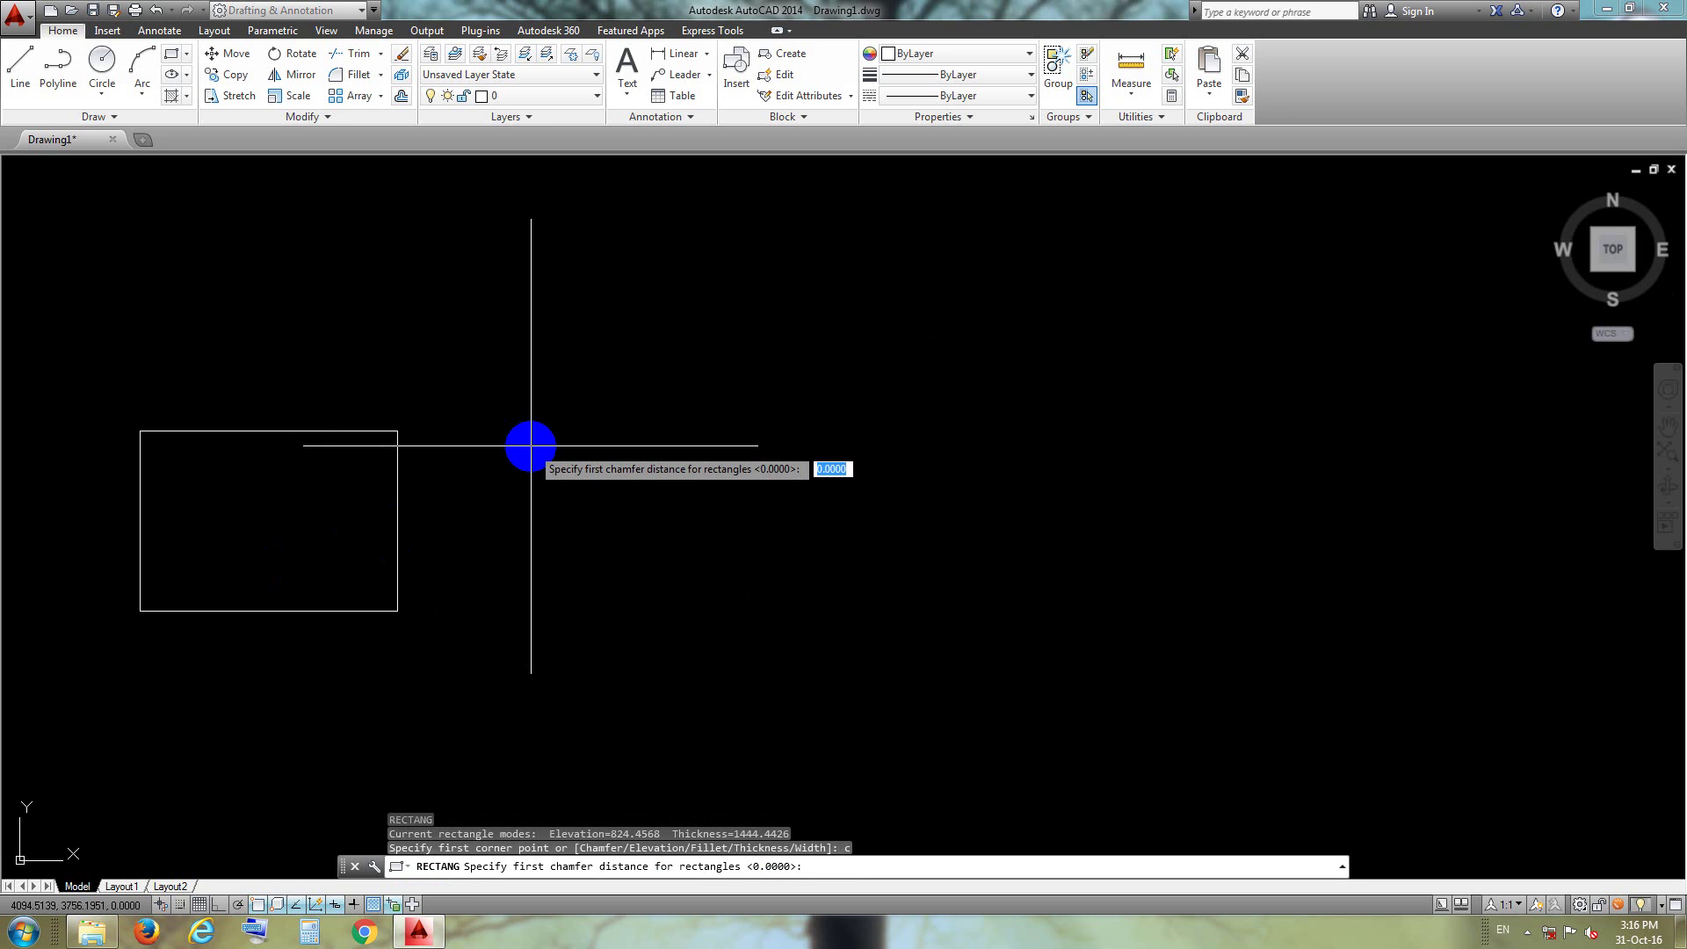
pyautogui.write('70')
pyautogui.press('Return')
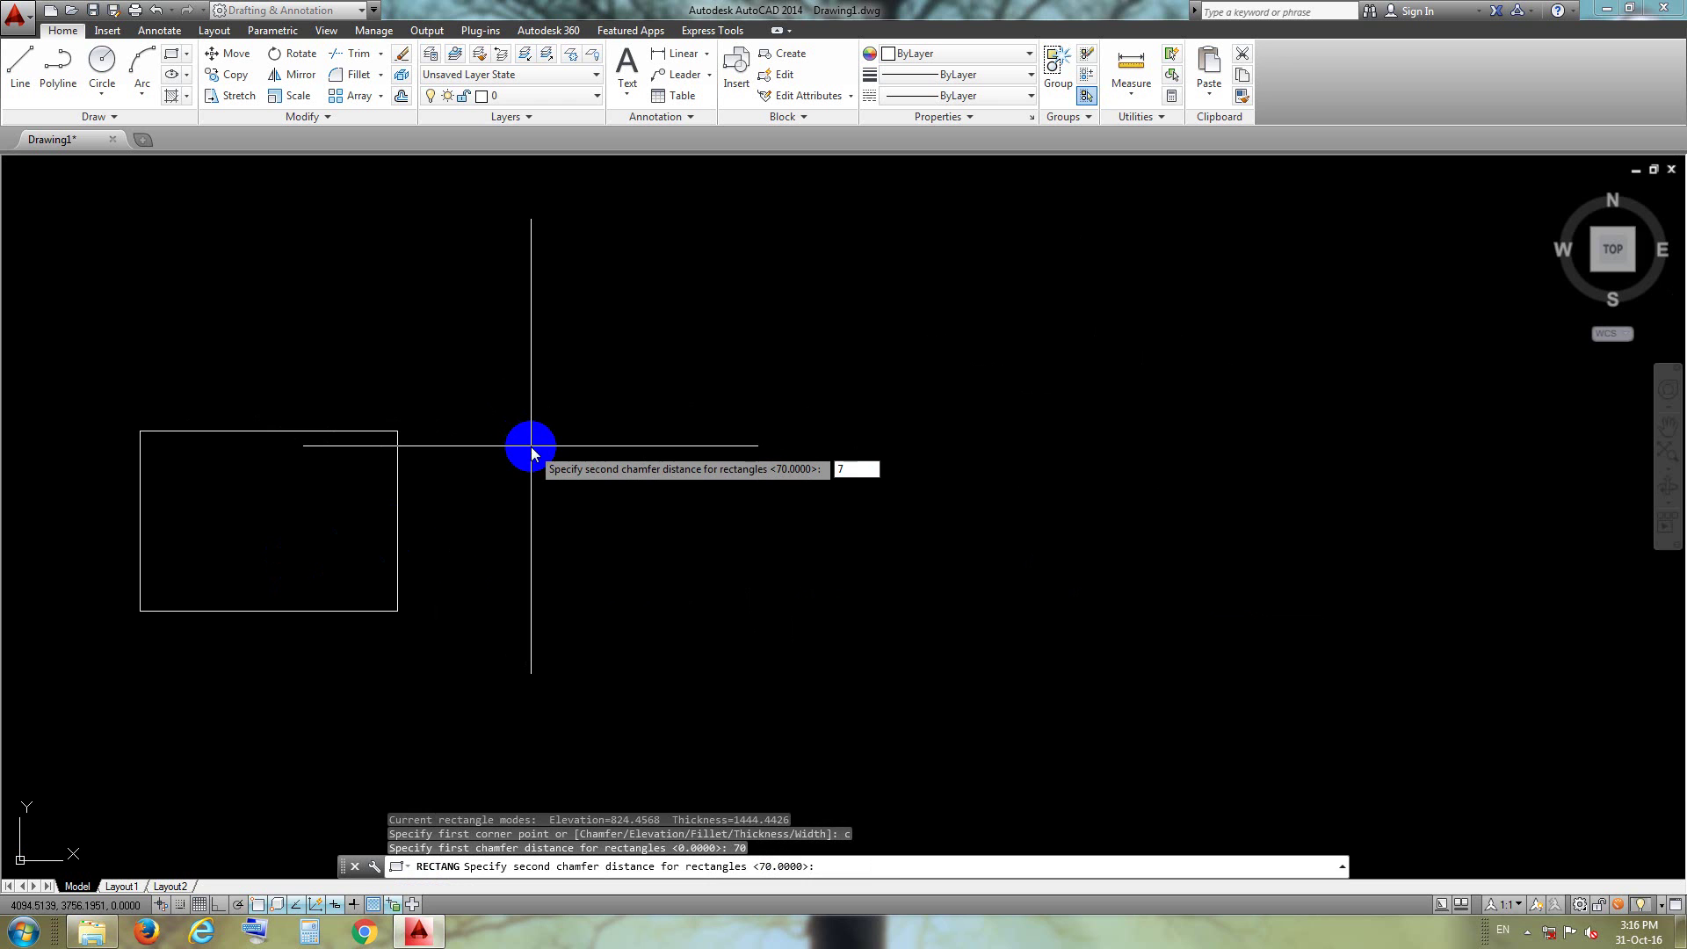
pyautogui.press('Return')
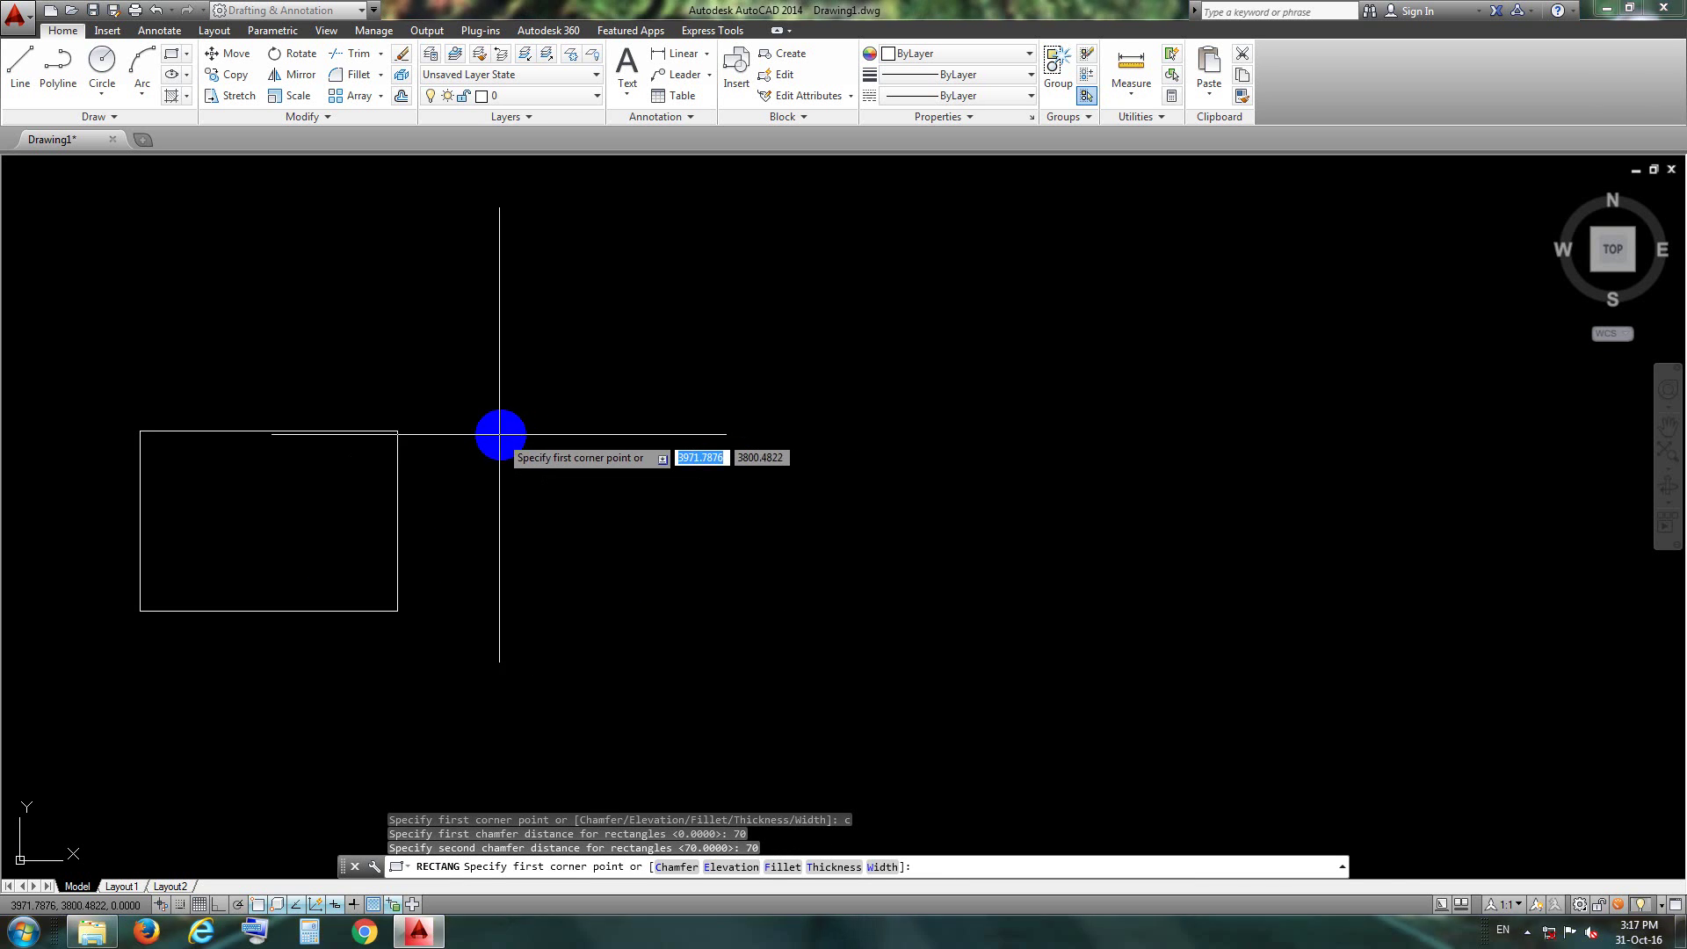
# Step: Draw the chamfered 1000 by 700 rectangle to the right of the plain one
pyautogui.click(569, 428)
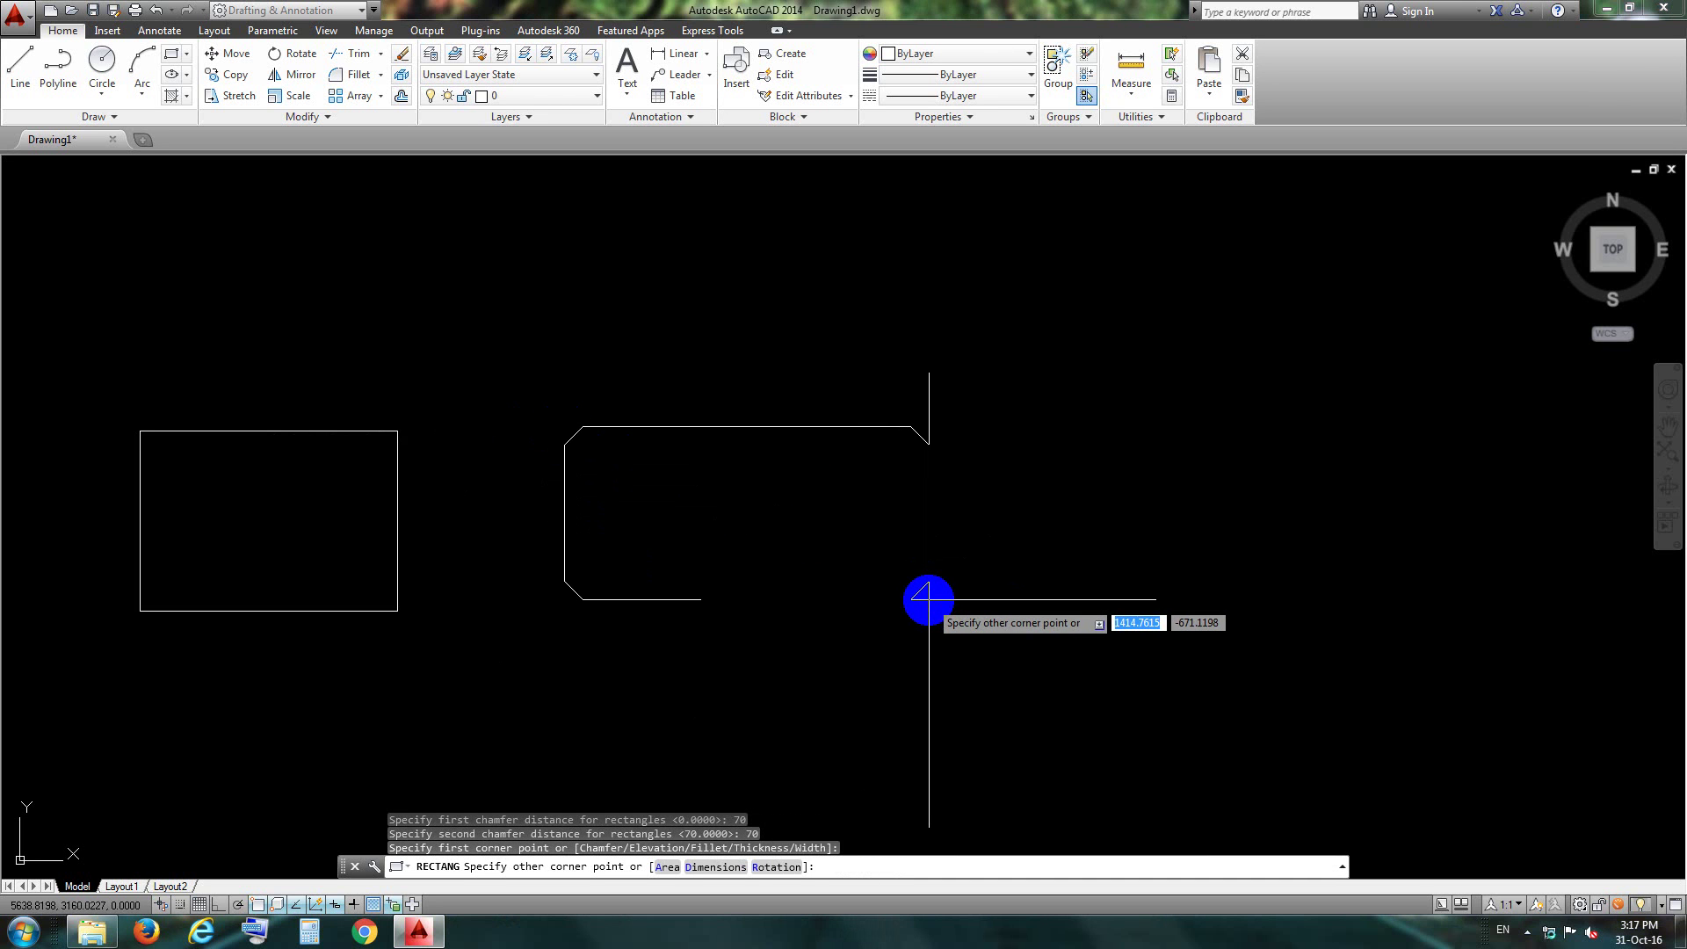
pyautogui.write('1000')
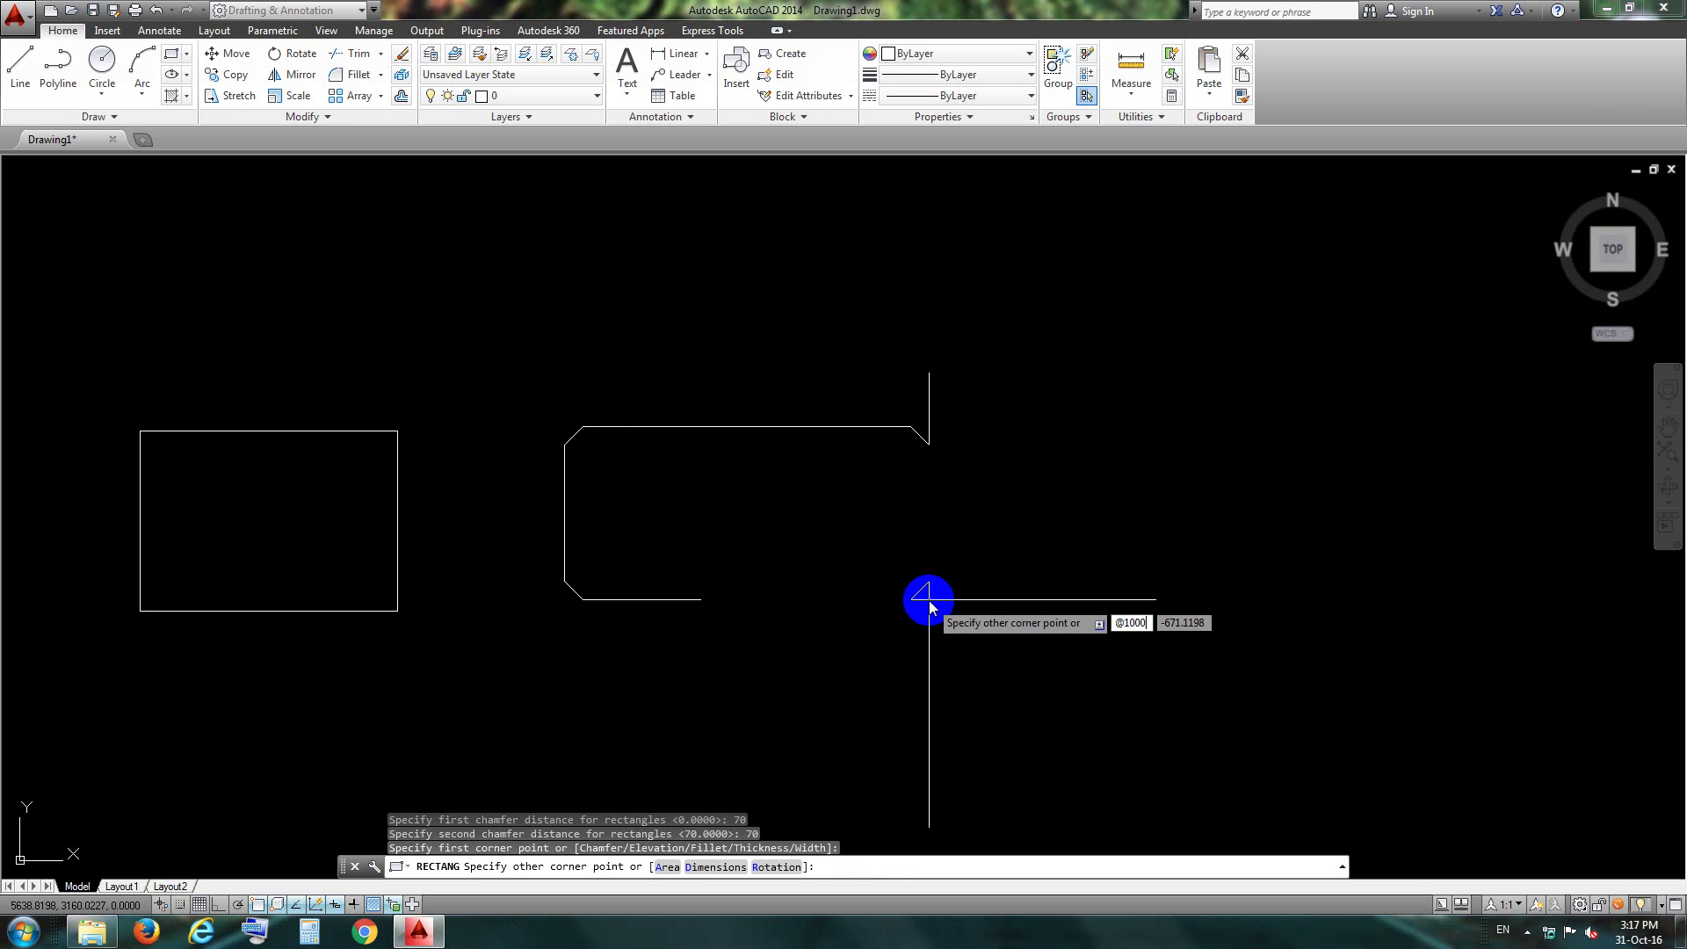
pyautogui.press('Tab')
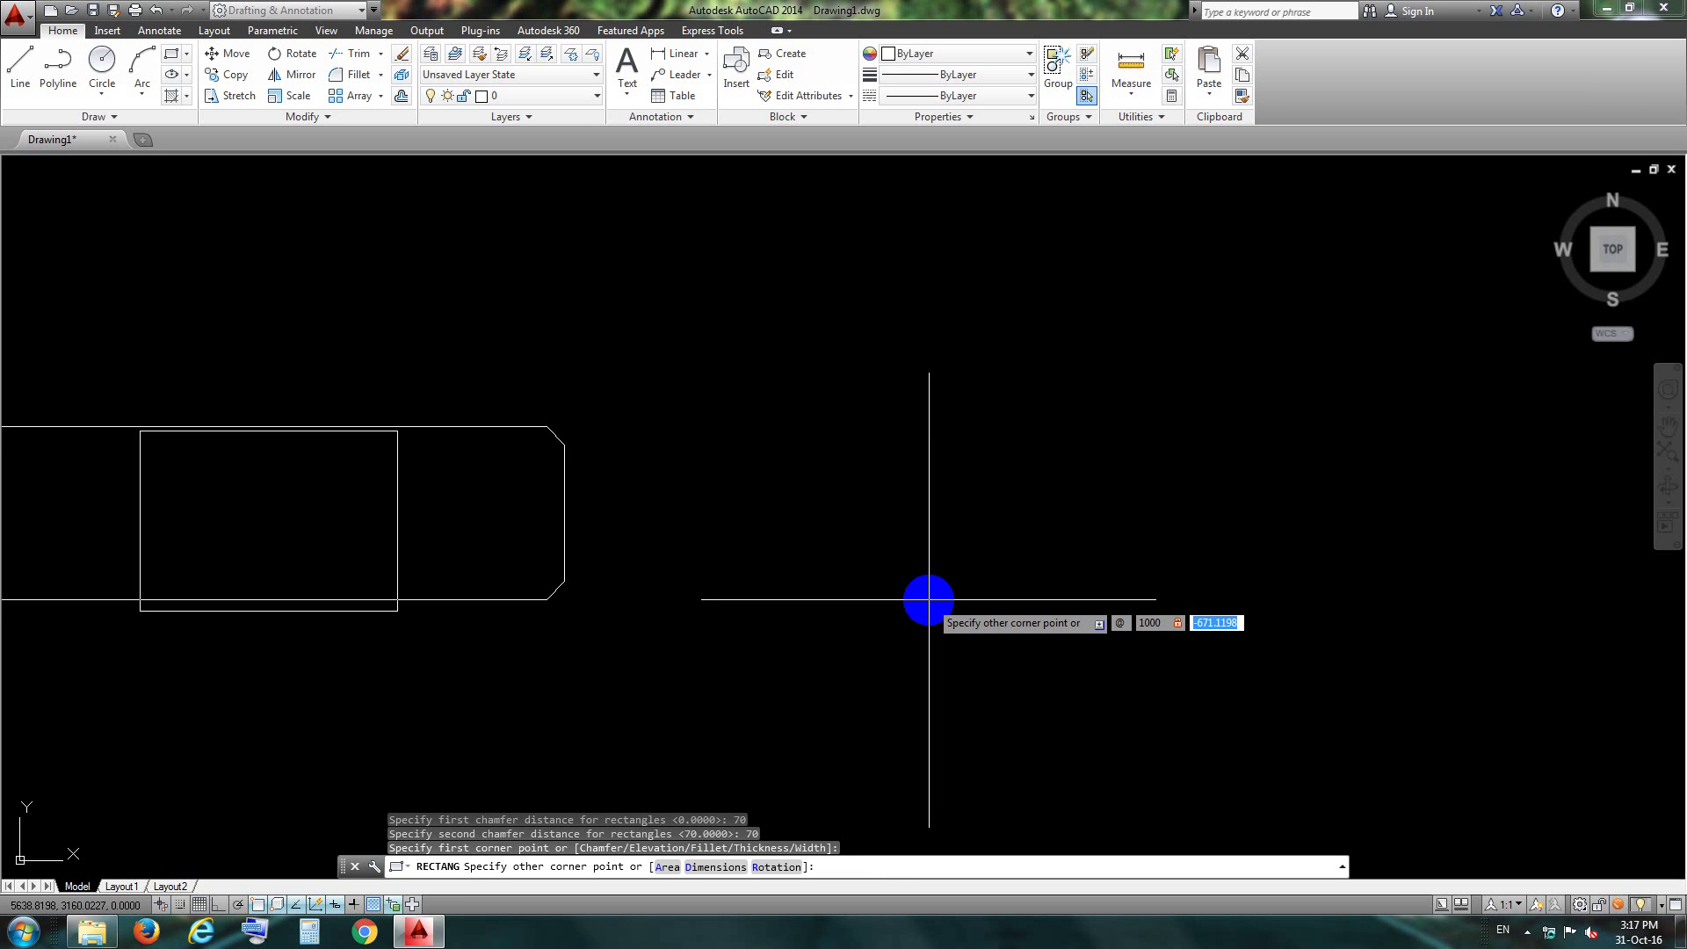
pyautogui.write('700')
pyautogui.press('Return')
pyautogui.moveTo(783, 520); pyautogui.dragTo(682, 507, button='middle')
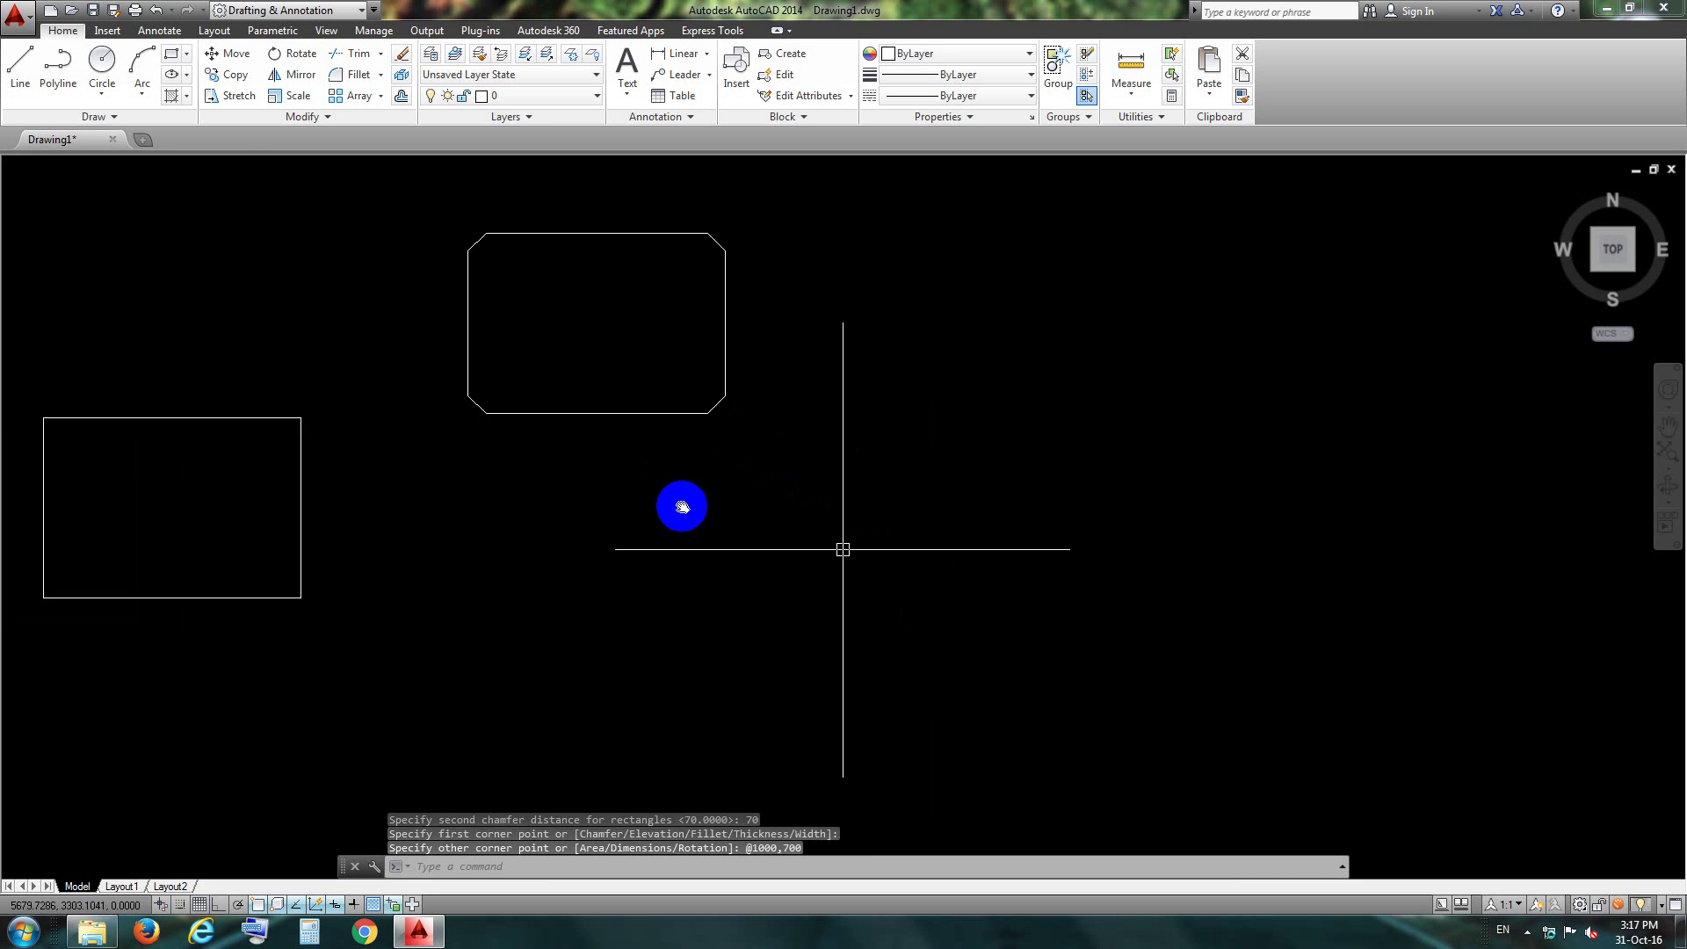
pyautogui.scroll(-2, 694, 508)
pyautogui.scroll(-2, 716, 514)
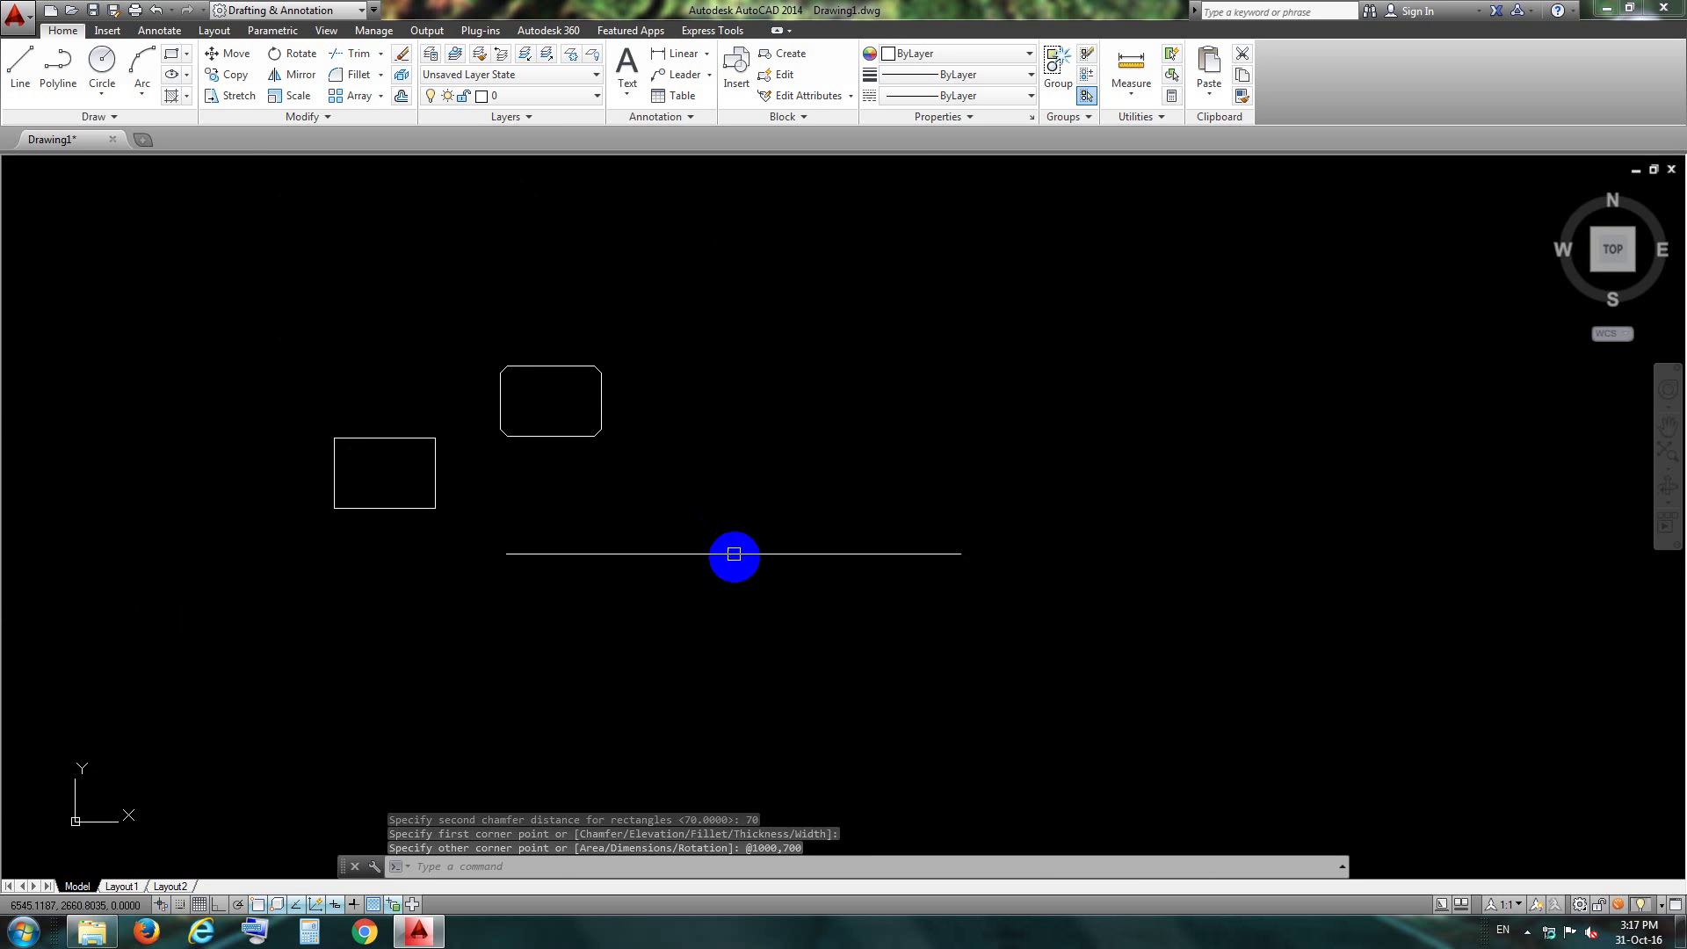
# Step: Start a new rectangle with 70-radius filleted corners
pyautogui.write('rec')
pyautogui.press('Return')
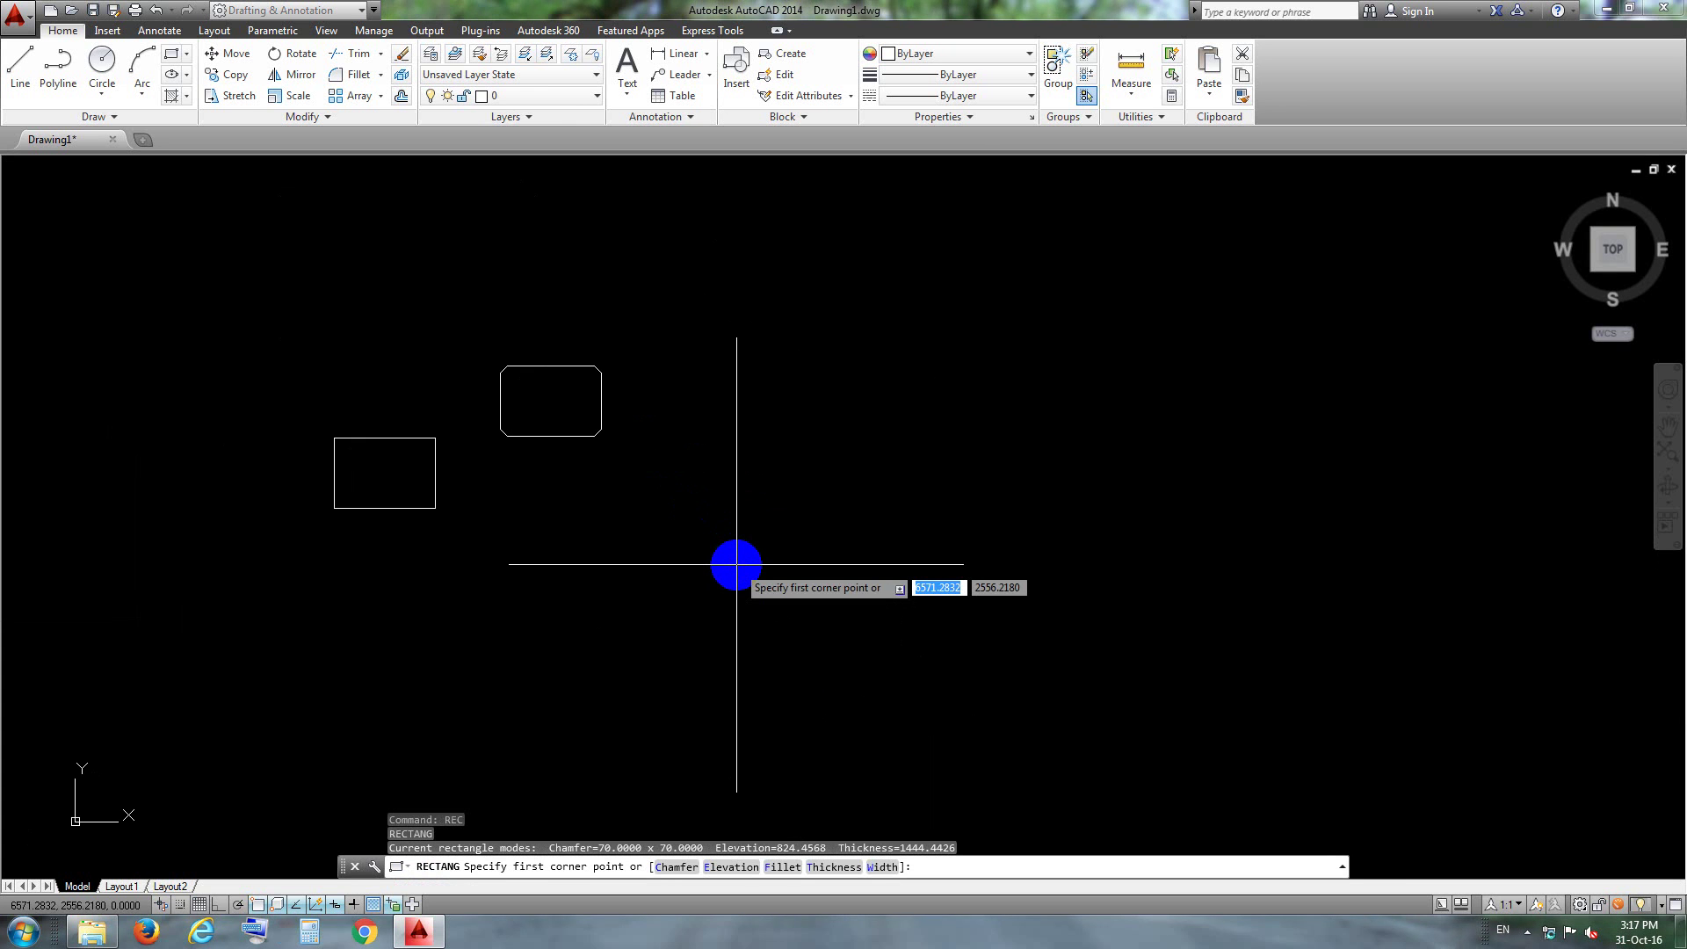
pyautogui.write('F')
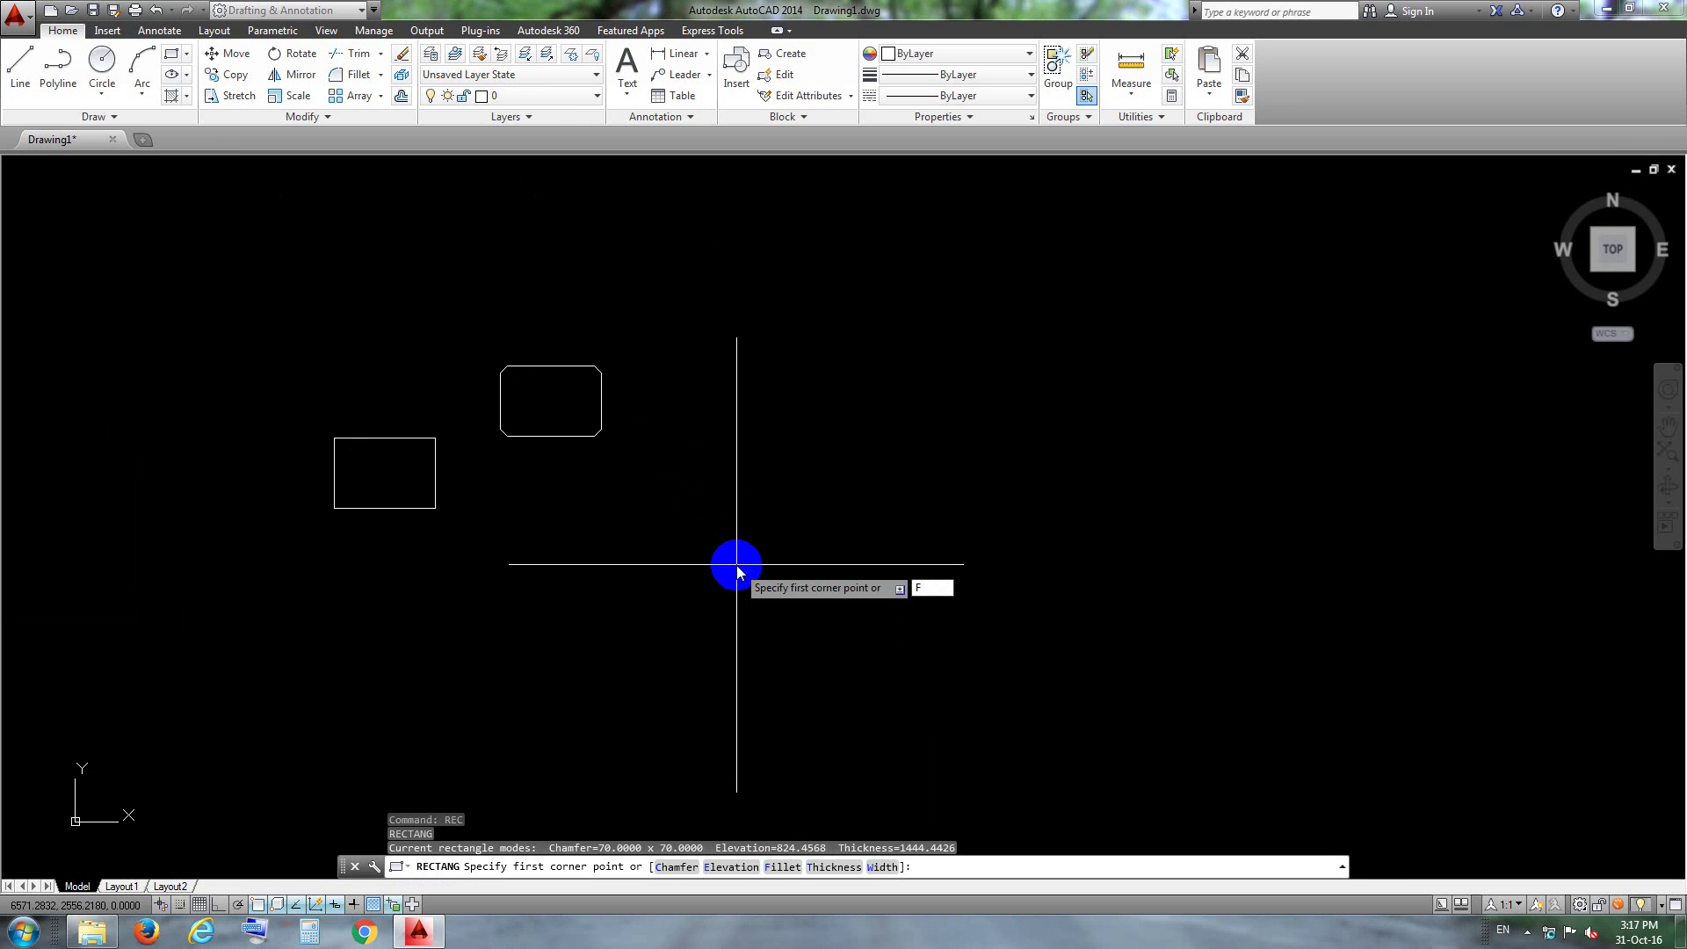
pyautogui.press('Return')
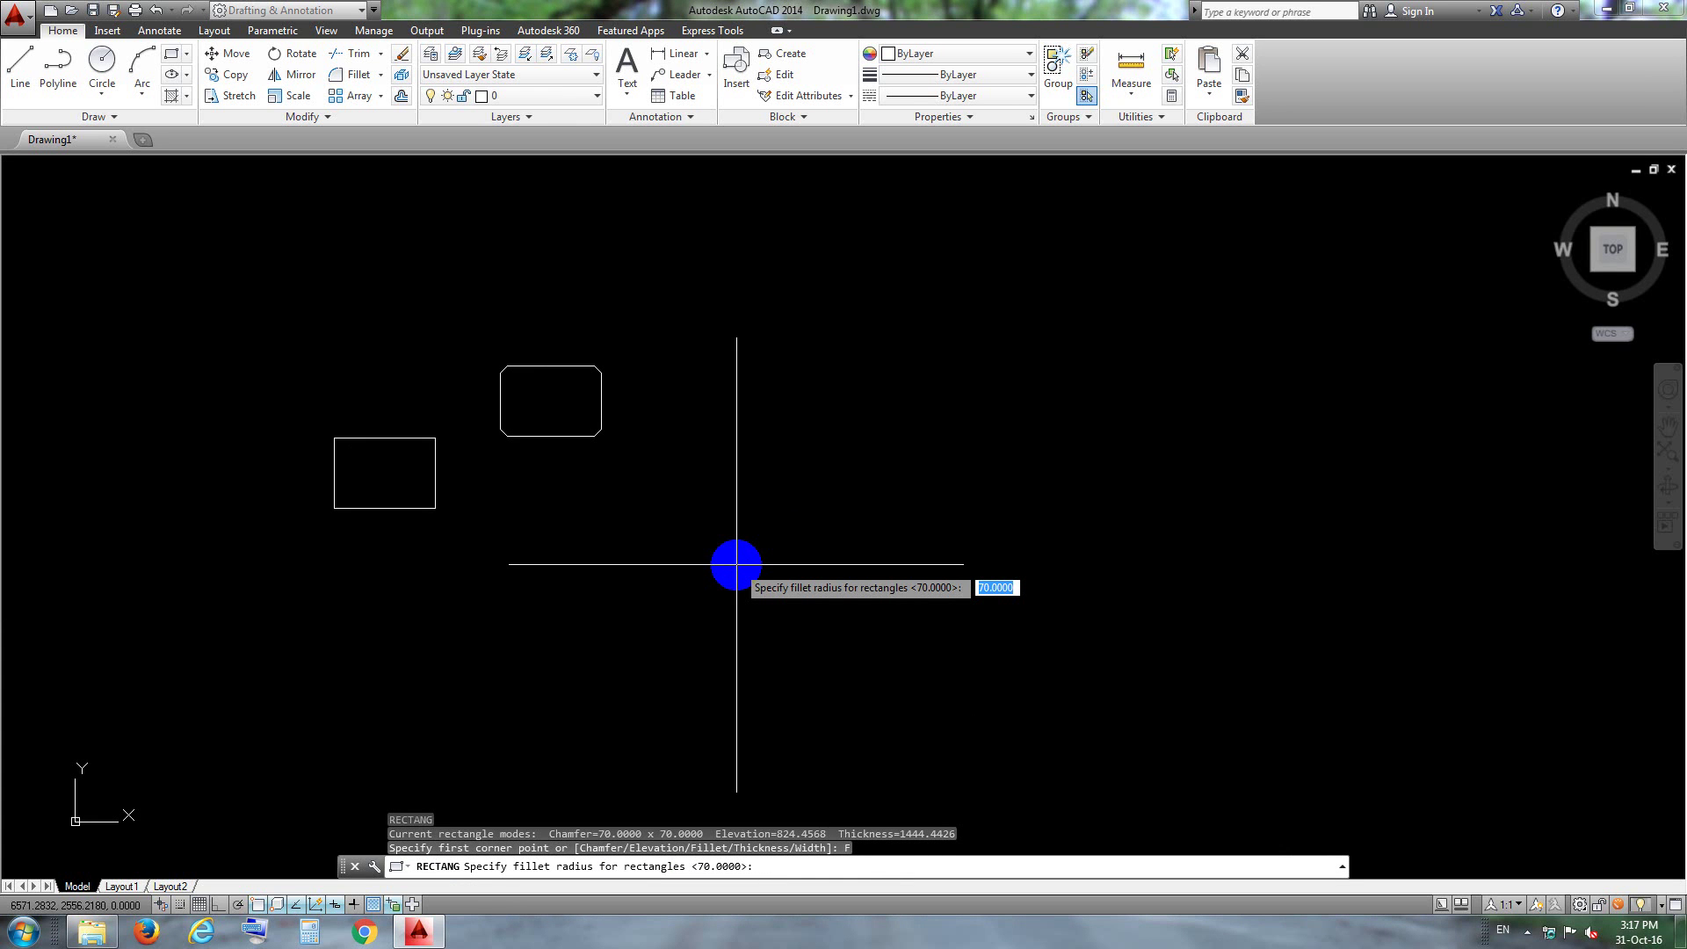
pyautogui.press('Return')
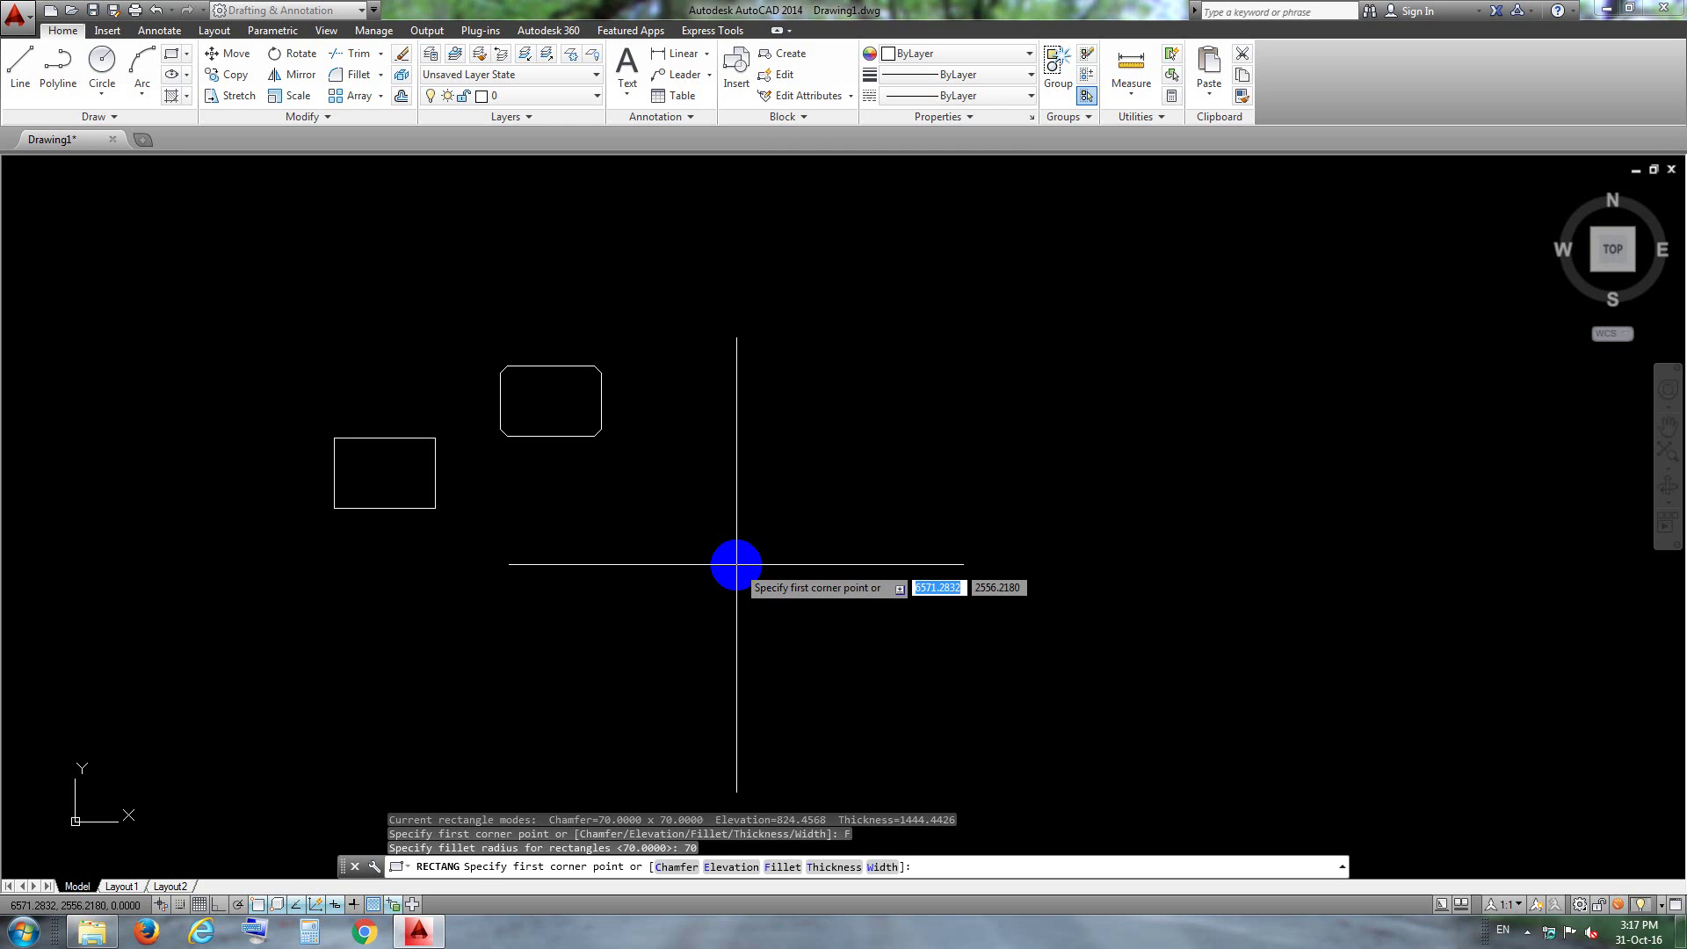
# Step: Draw the filleted 1000 by 700 rectangle beside the other two
pyautogui.click(584, 536)
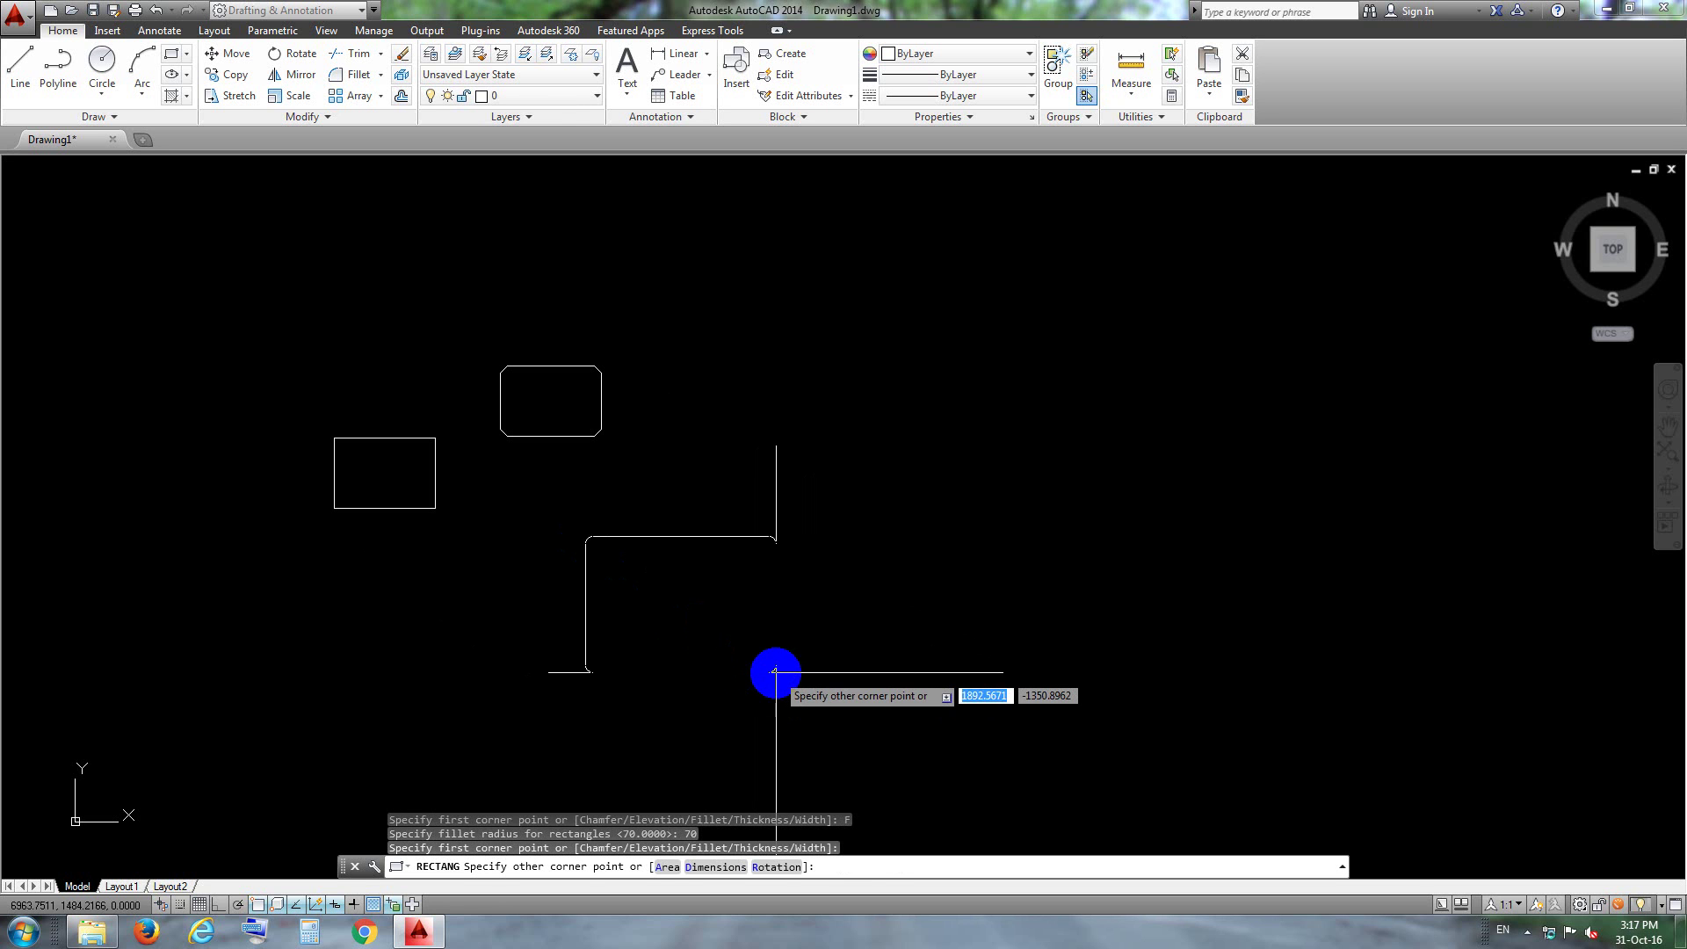
pyautogui.write('@')
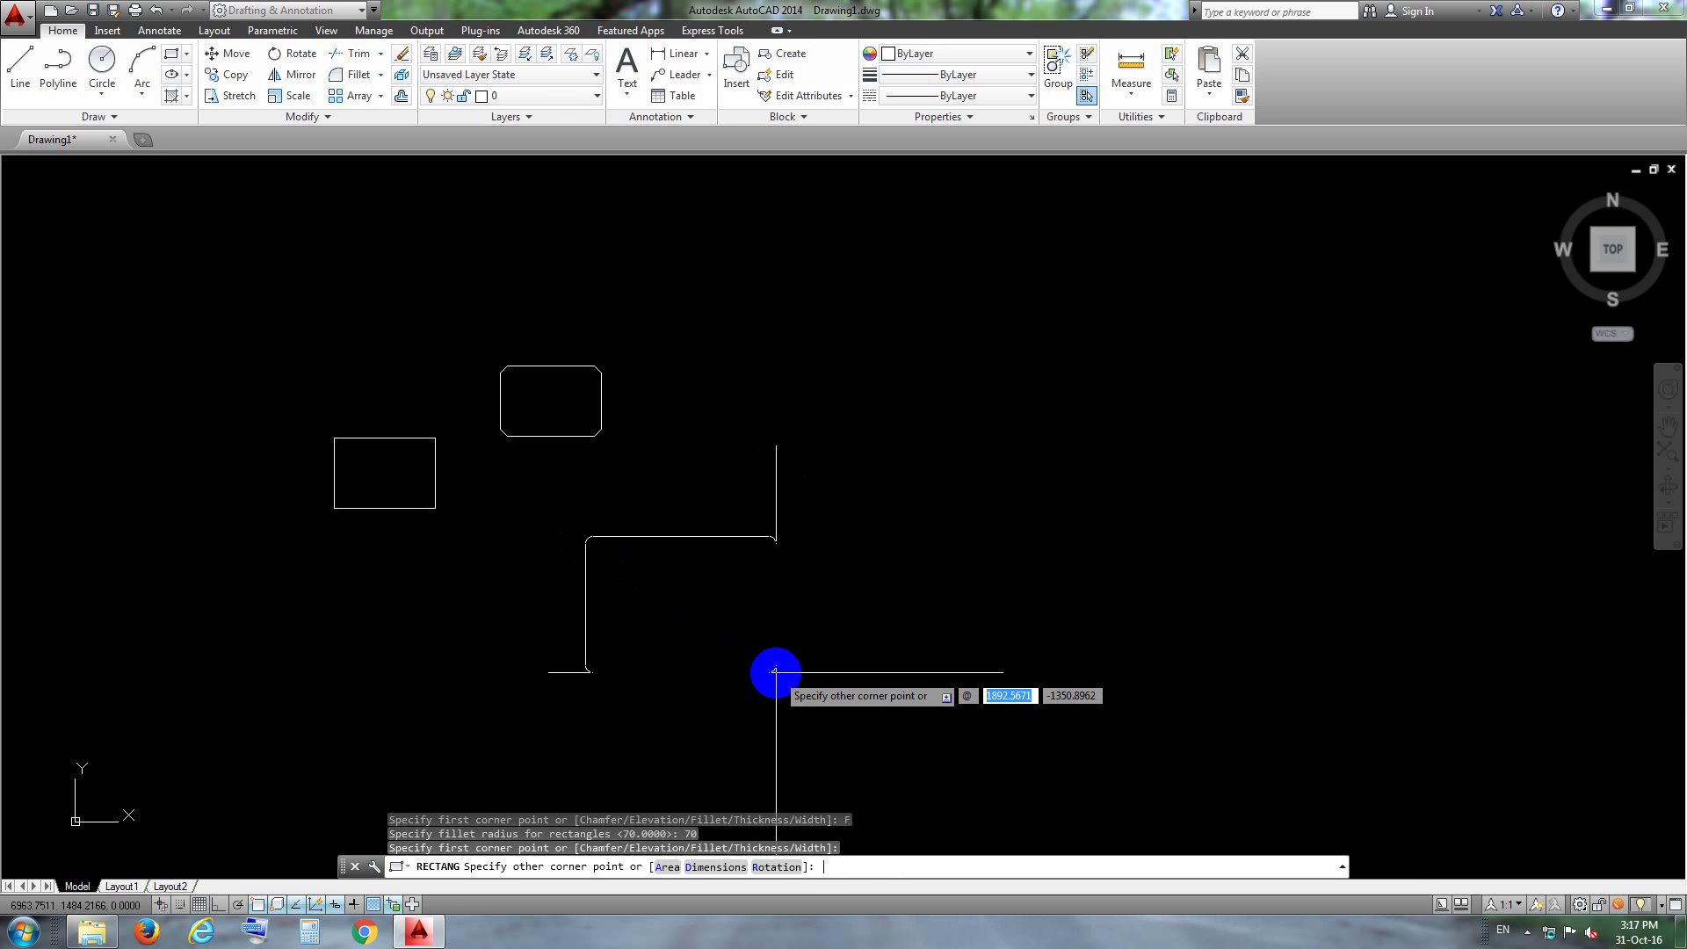
pyautogui.write('1000')
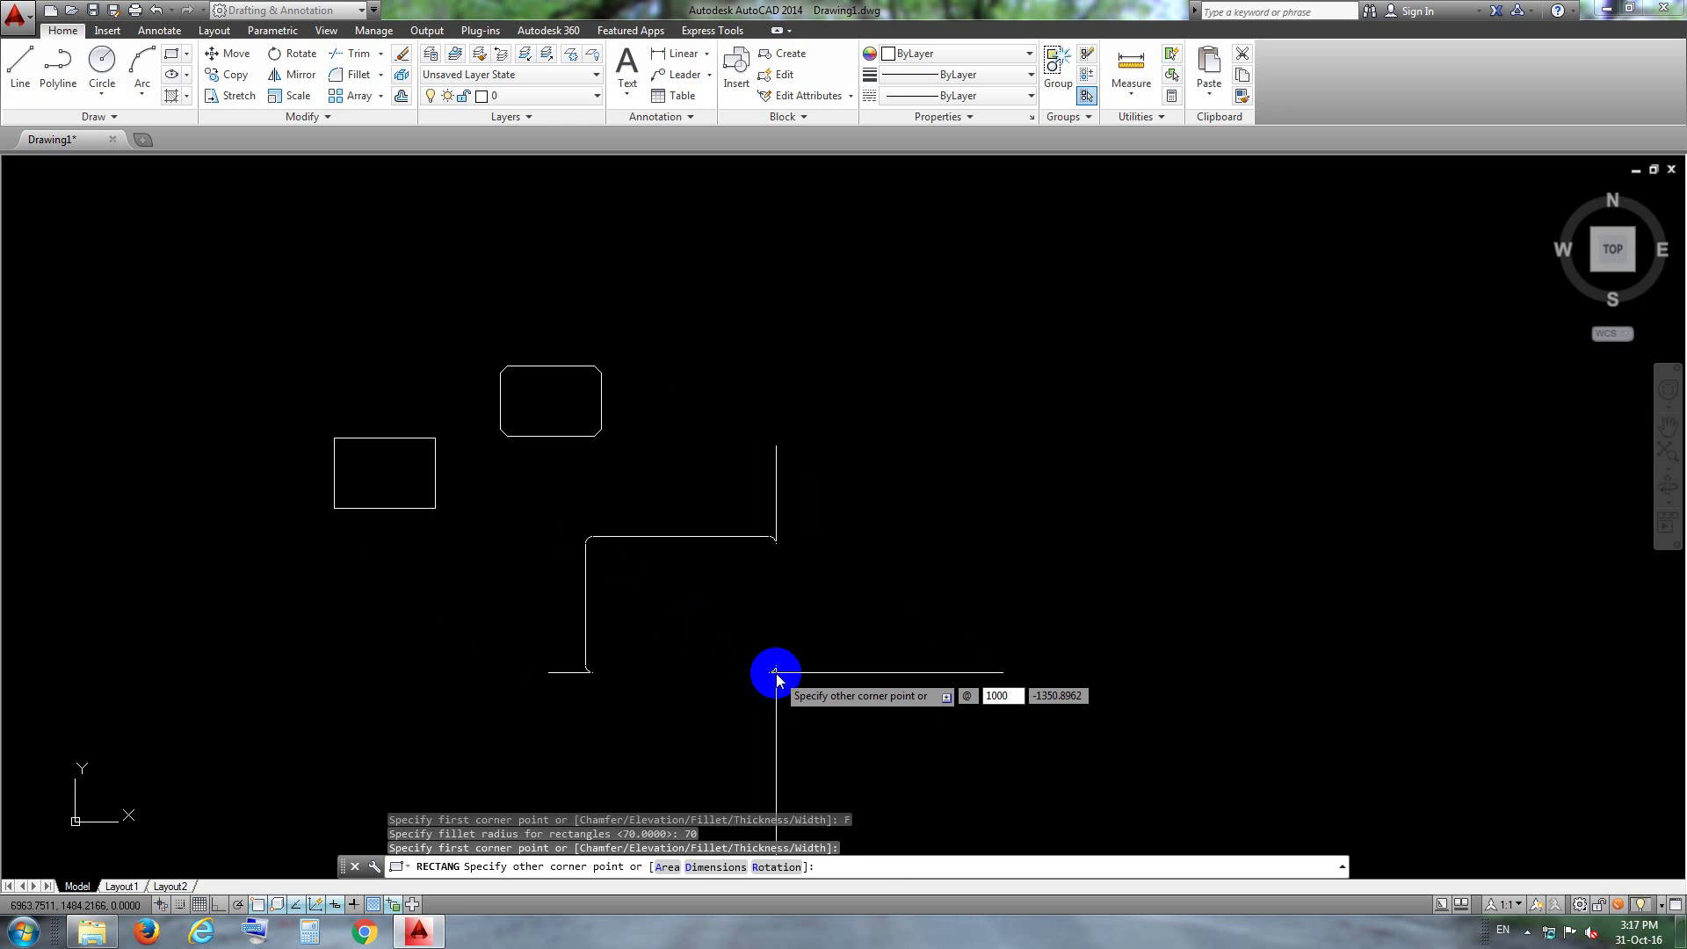
pyautogui.press('Tab')
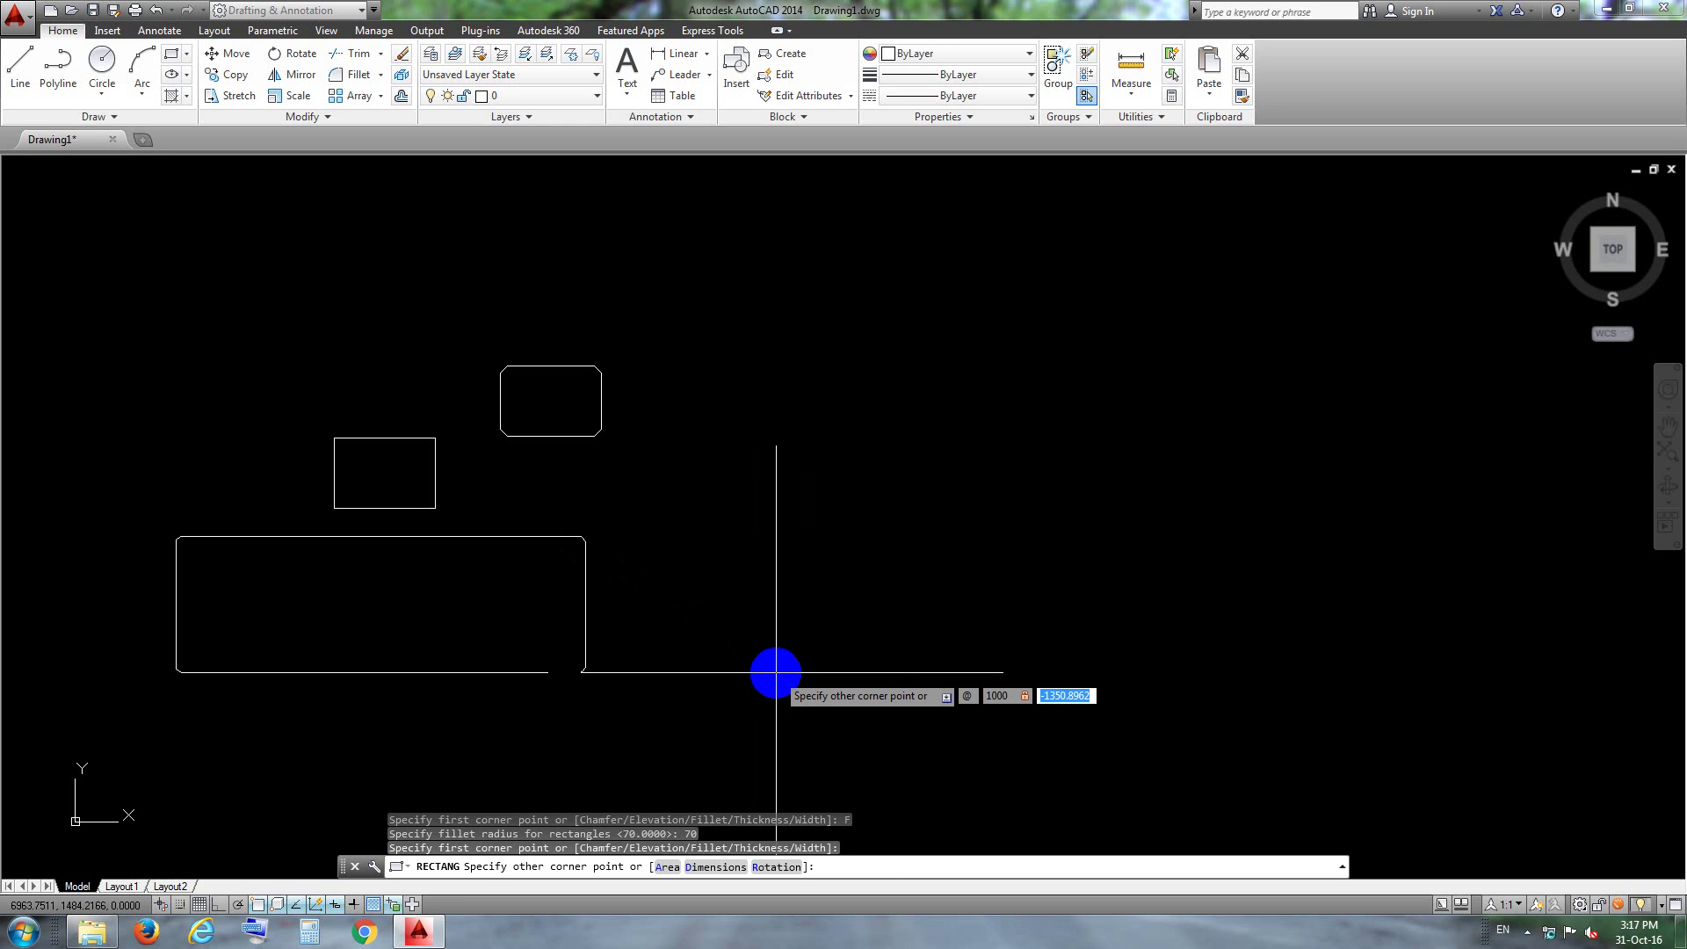
pyautogui.write('700')
pyautogui.press('Return')
# Step: Zoom and pan around the drawing to check all three rectangles
pyautogui.scroll(5, 588, 527)
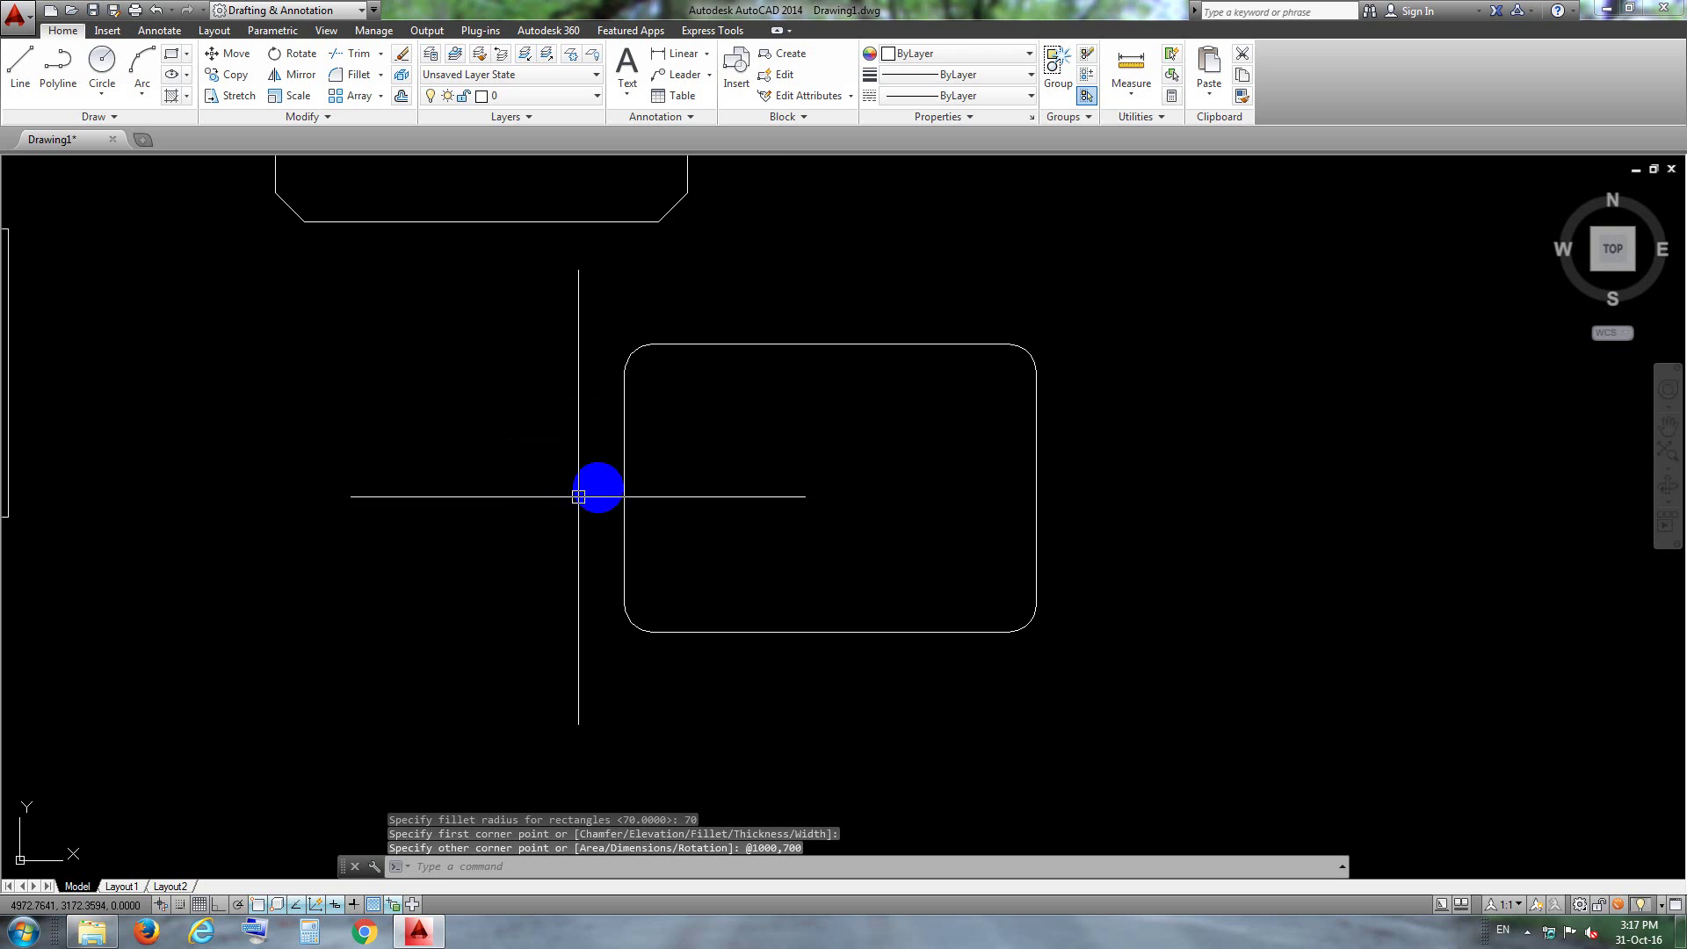
pyautogui.scroll(4, 632, 340)
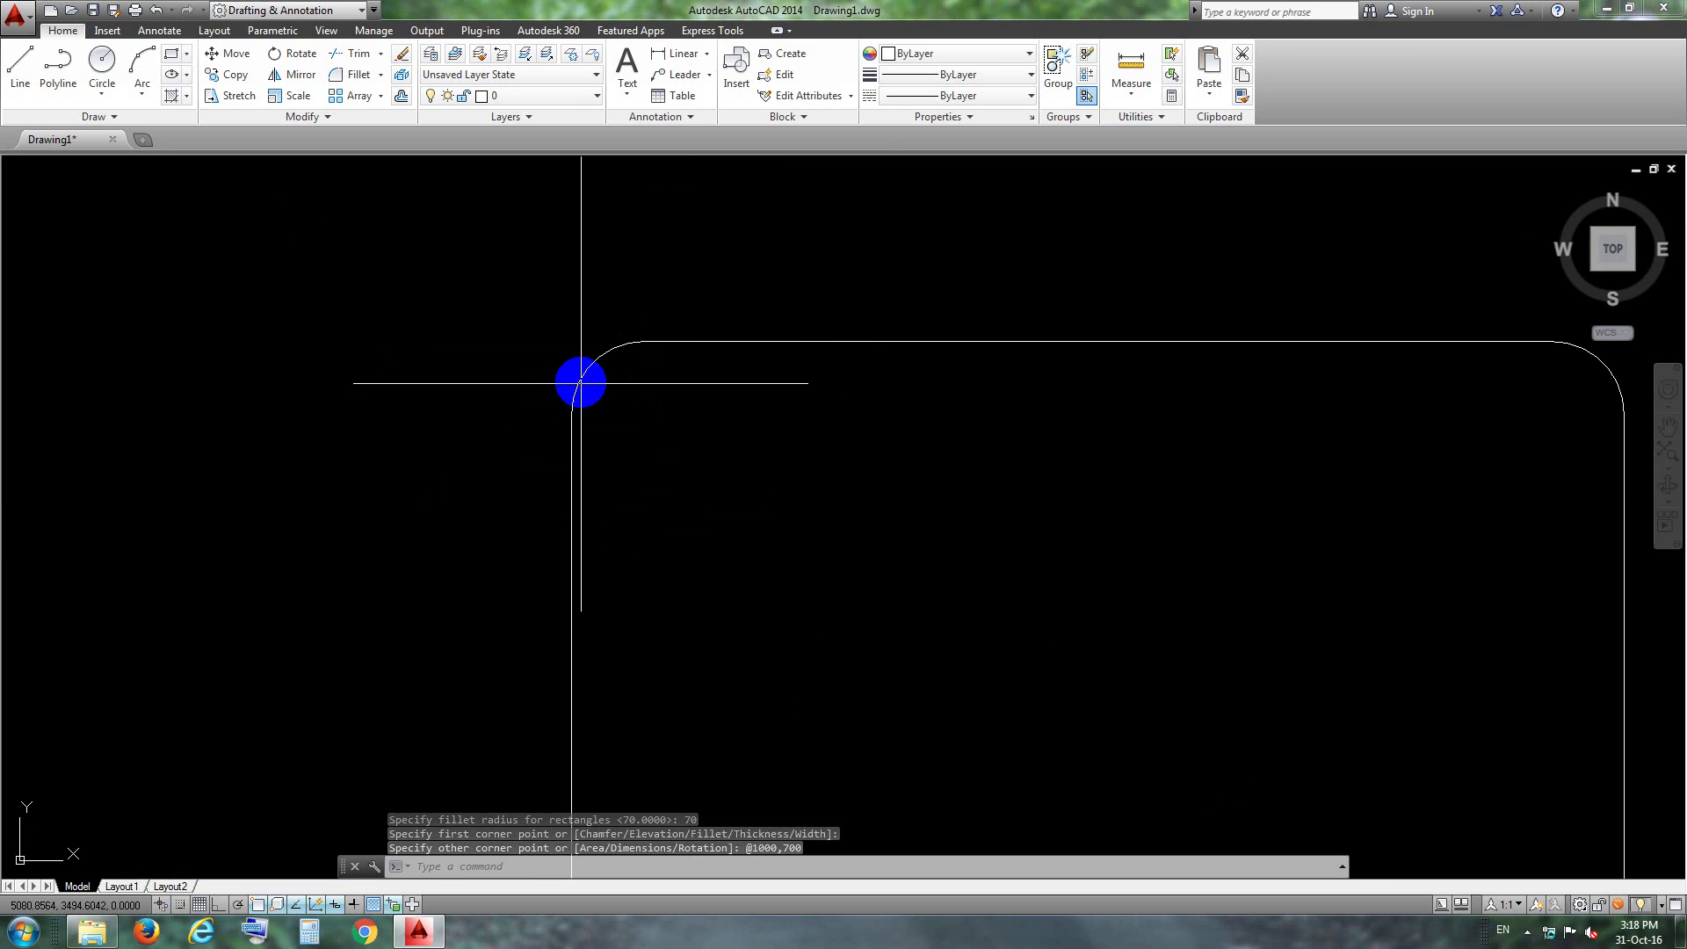
pyautogui.scroll(-5, 632, 388)
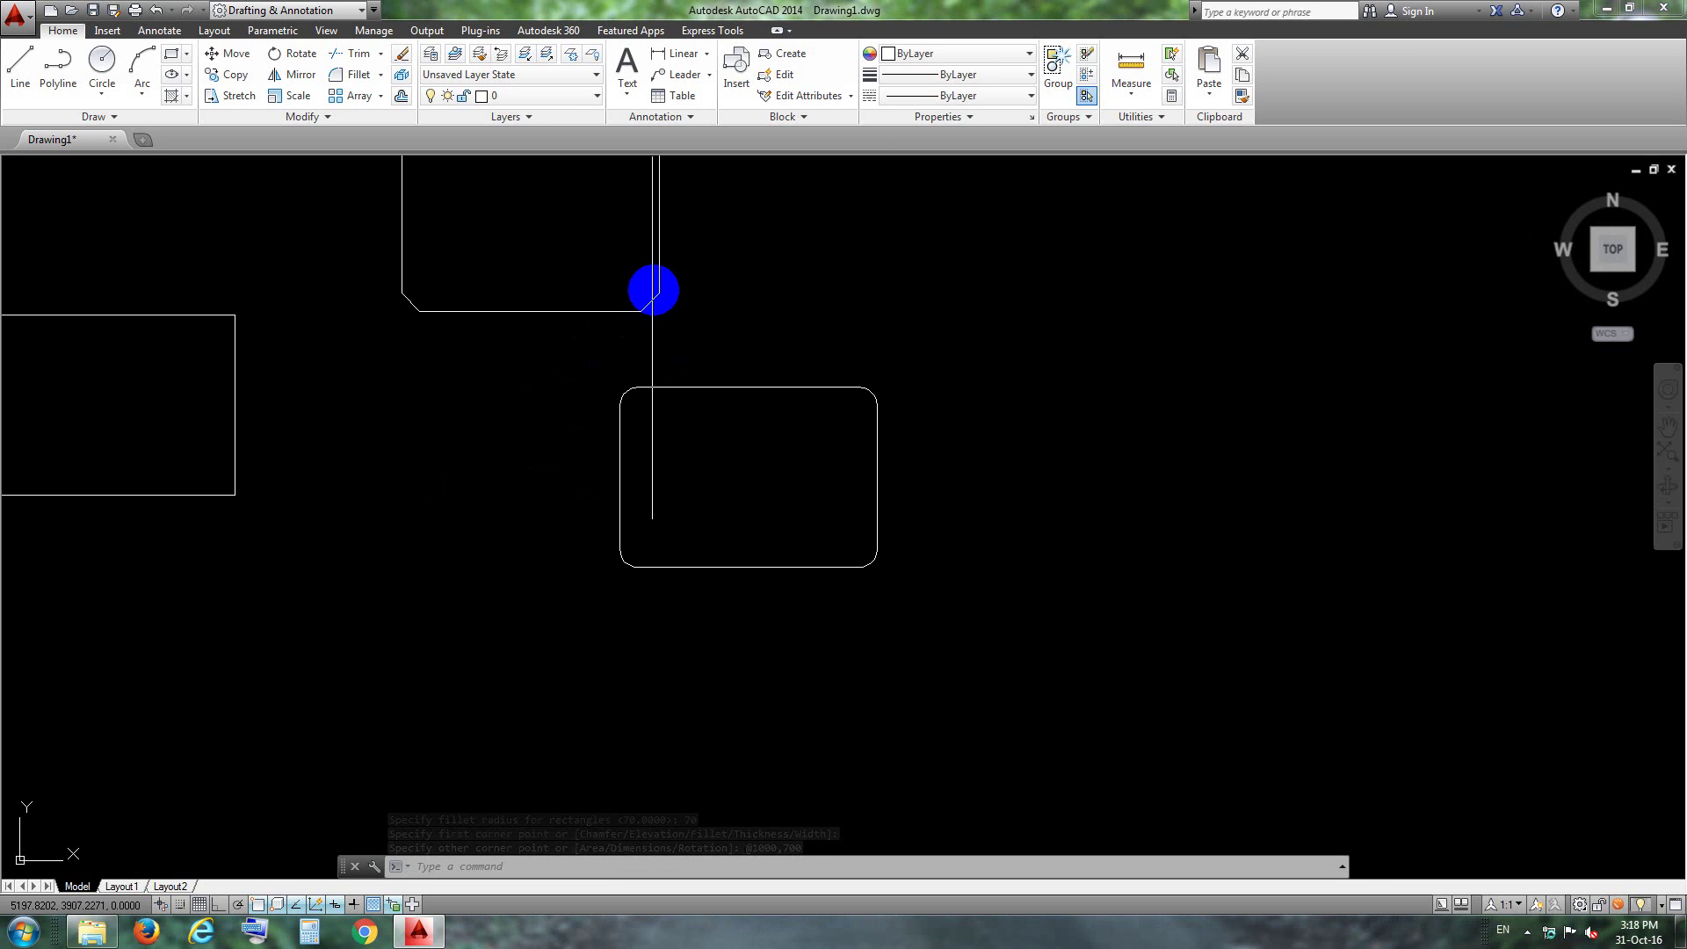
pyautogui.scroll(4, 652, 299)
pyautogui.scroll(-3, 651, 309)
pyautogui.scroll(-2, 648, 272)
pyautogui.scroll(-3, 663, 339)
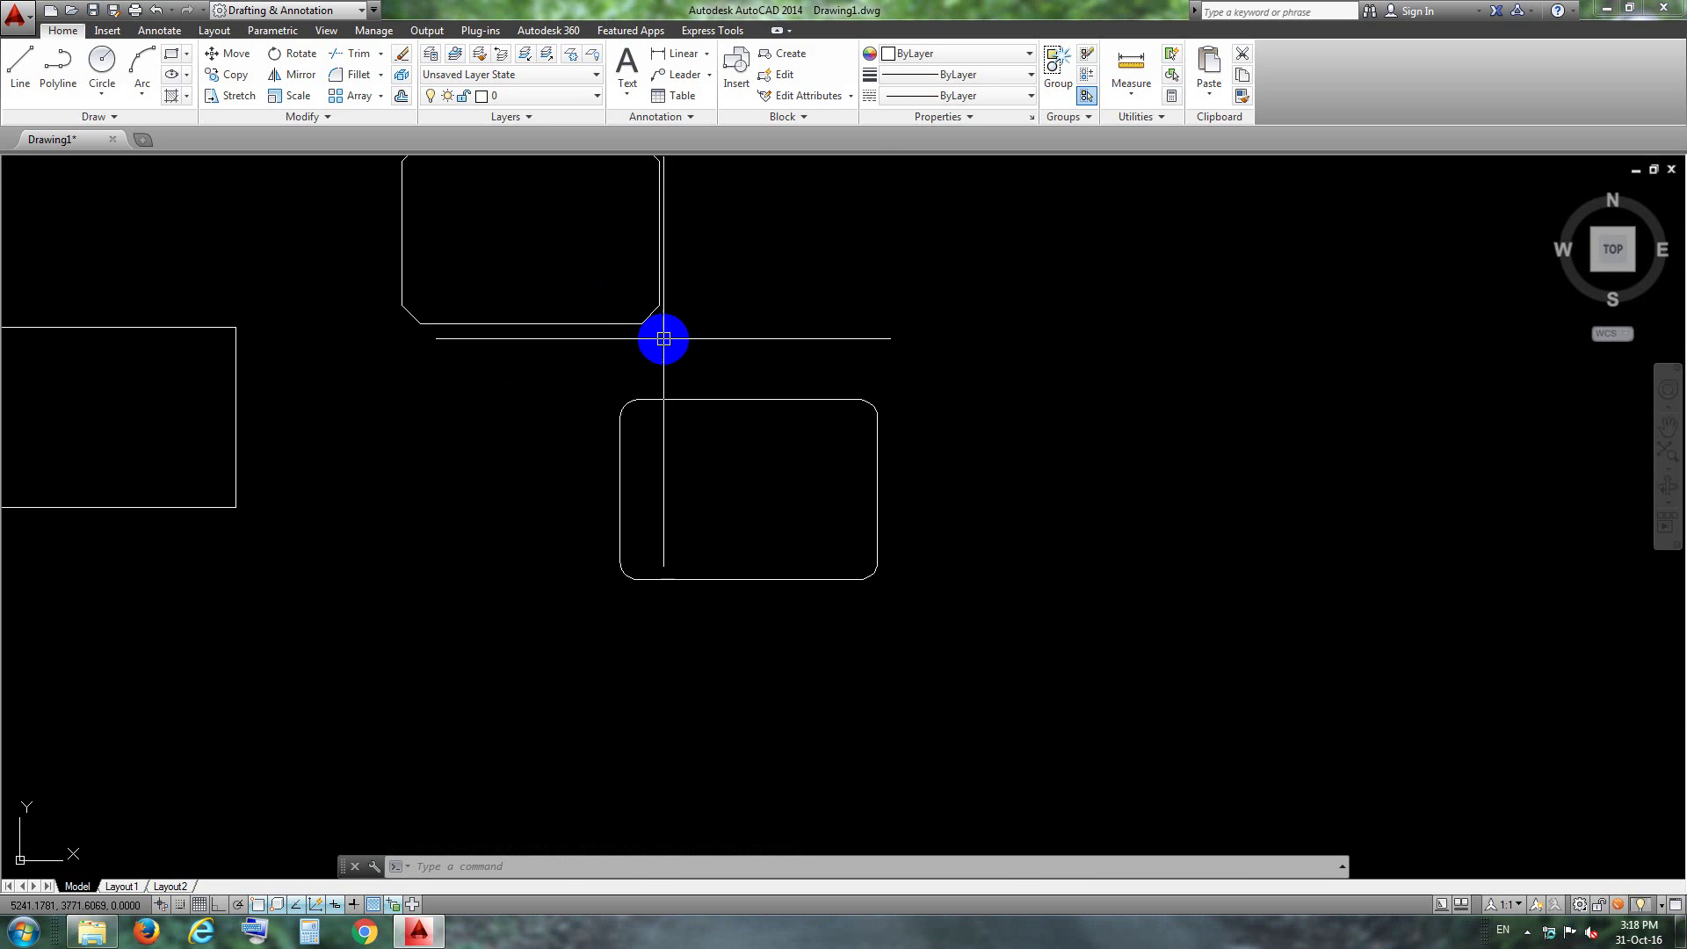
pyautogui.scroll(-2, 609, 363)
pyautogui.scroll(4, 557, 348)
pyautogui.scroll(6, 556, 379)
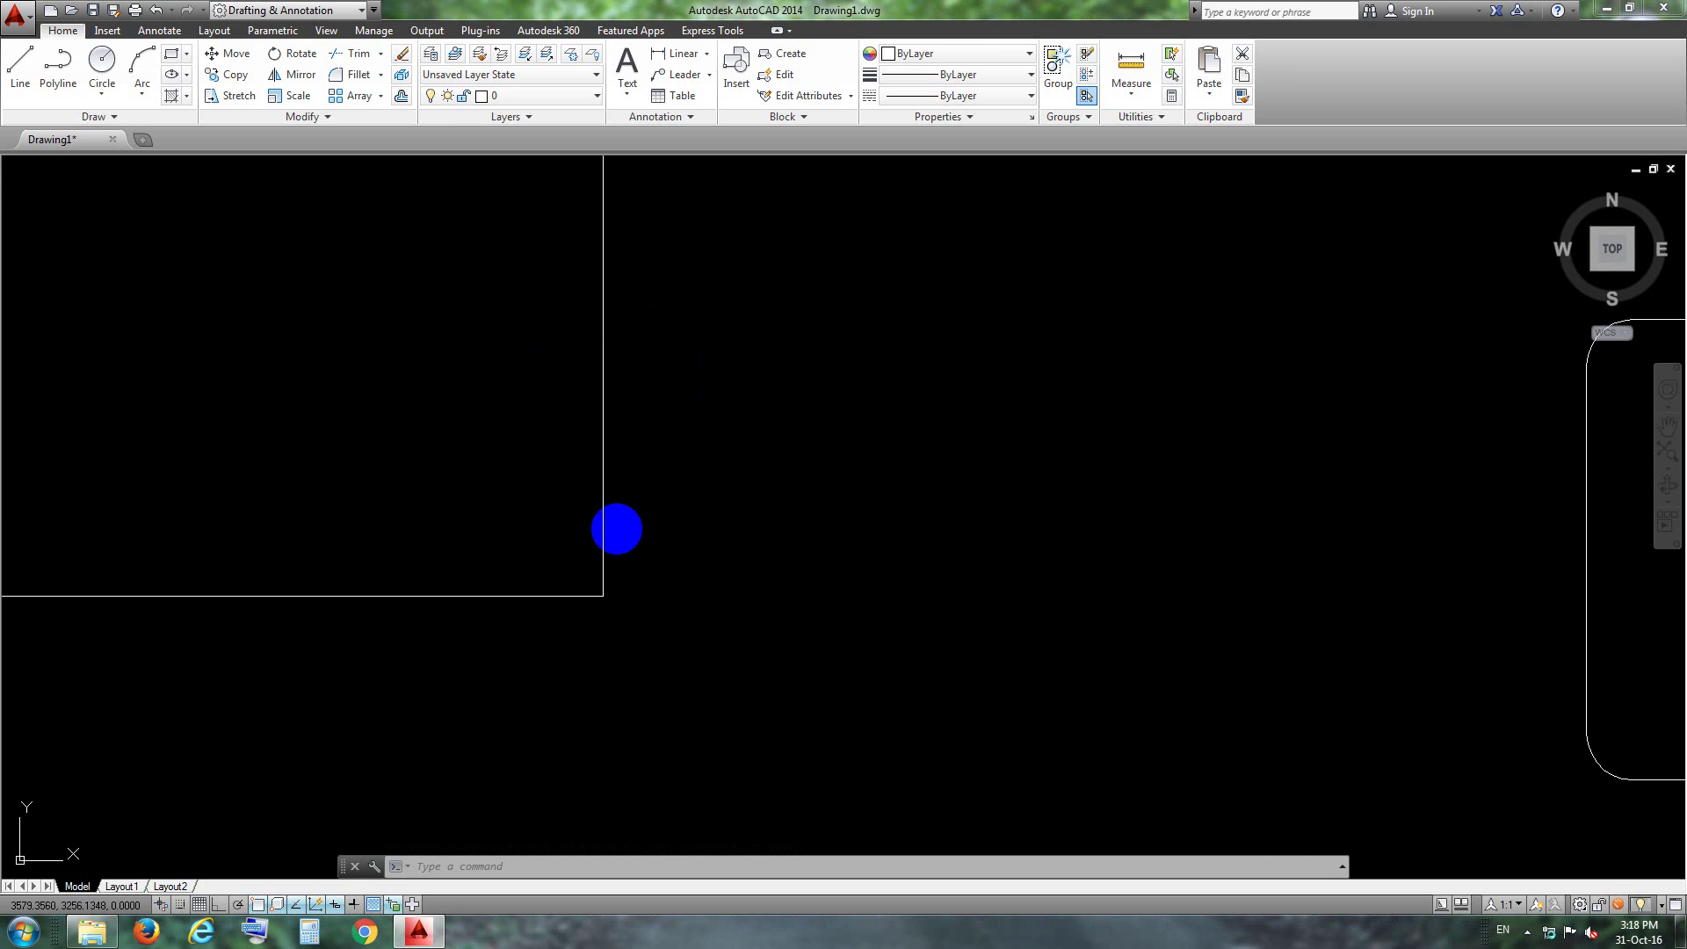
pyautogui.scroll(-2, 663, 596)
pyautogui.scroll(-4, 664, 595)
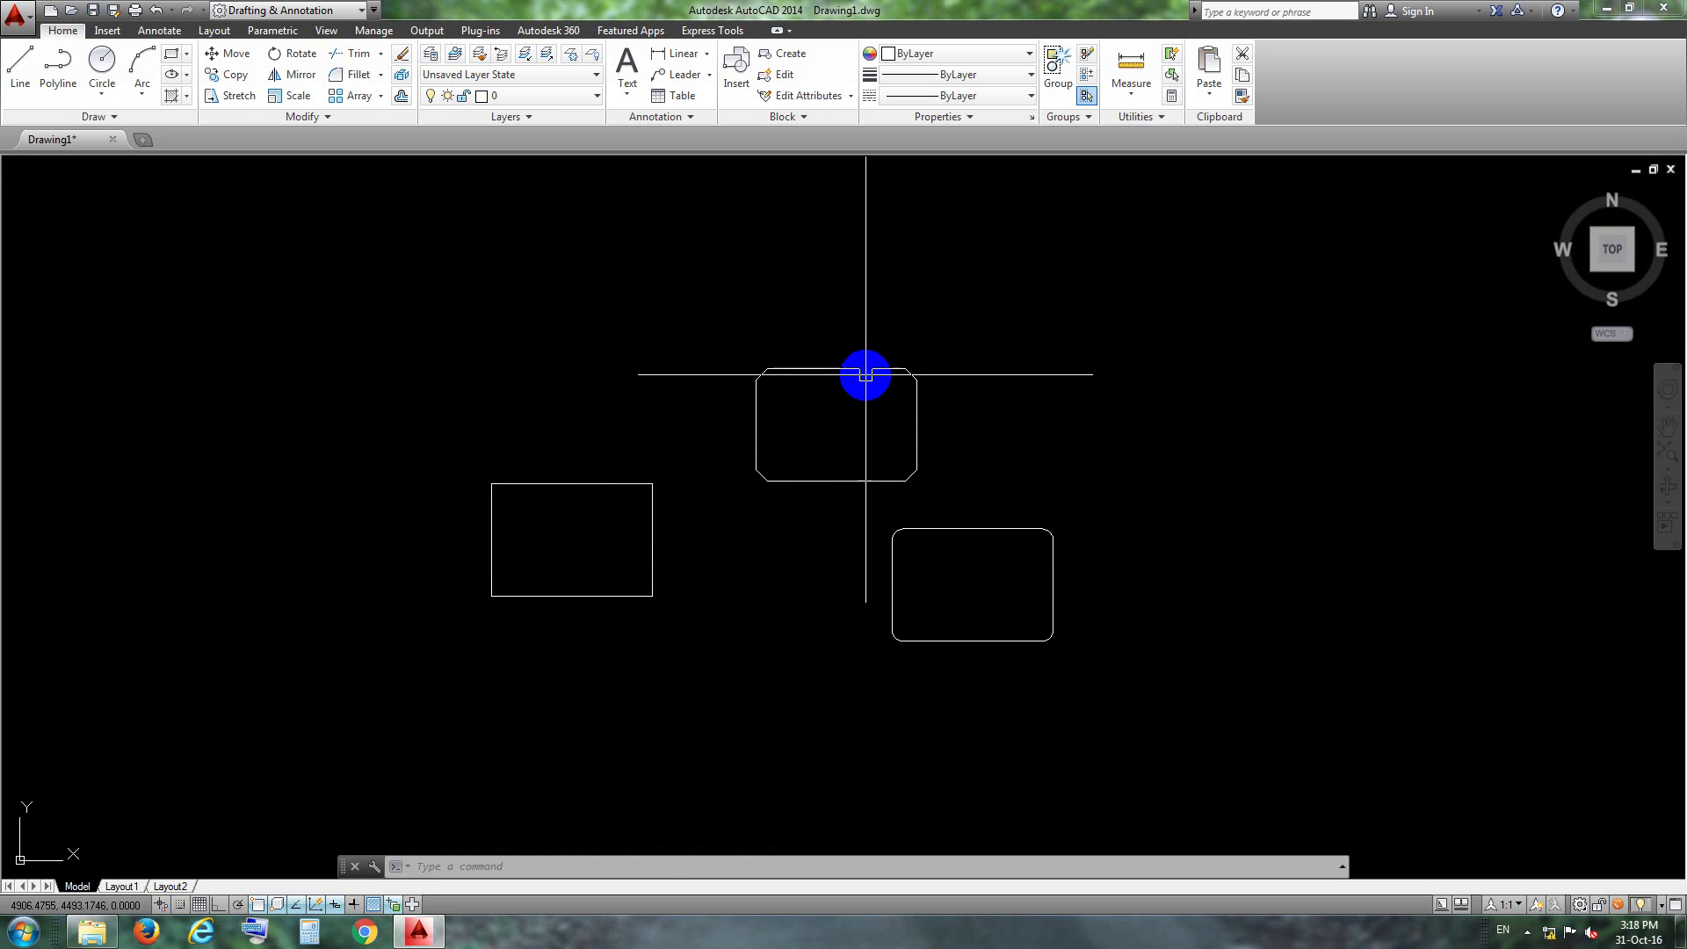
pyautogui.moveTo(1036, 483); pyautogui.dragTo(888, 460, button='middle')
pyautogui.scroll(6, 881, 451)
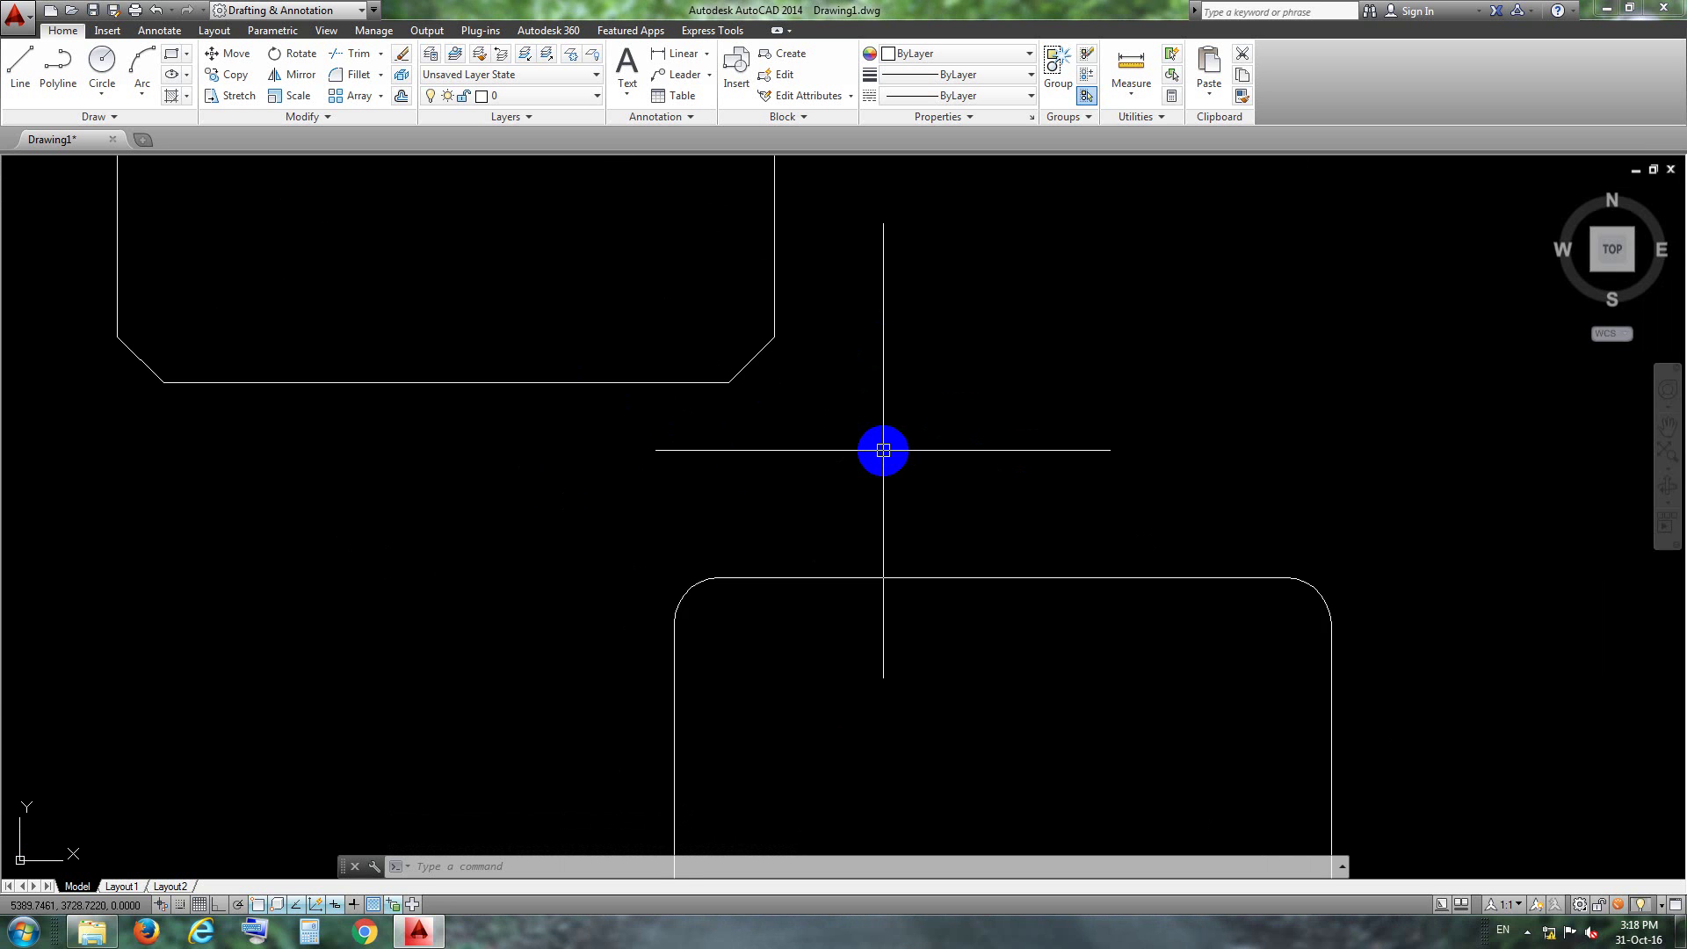
pyautogui.scroll(-4, 855, 473)
pyautogui.scroll(-6, 741, 434)
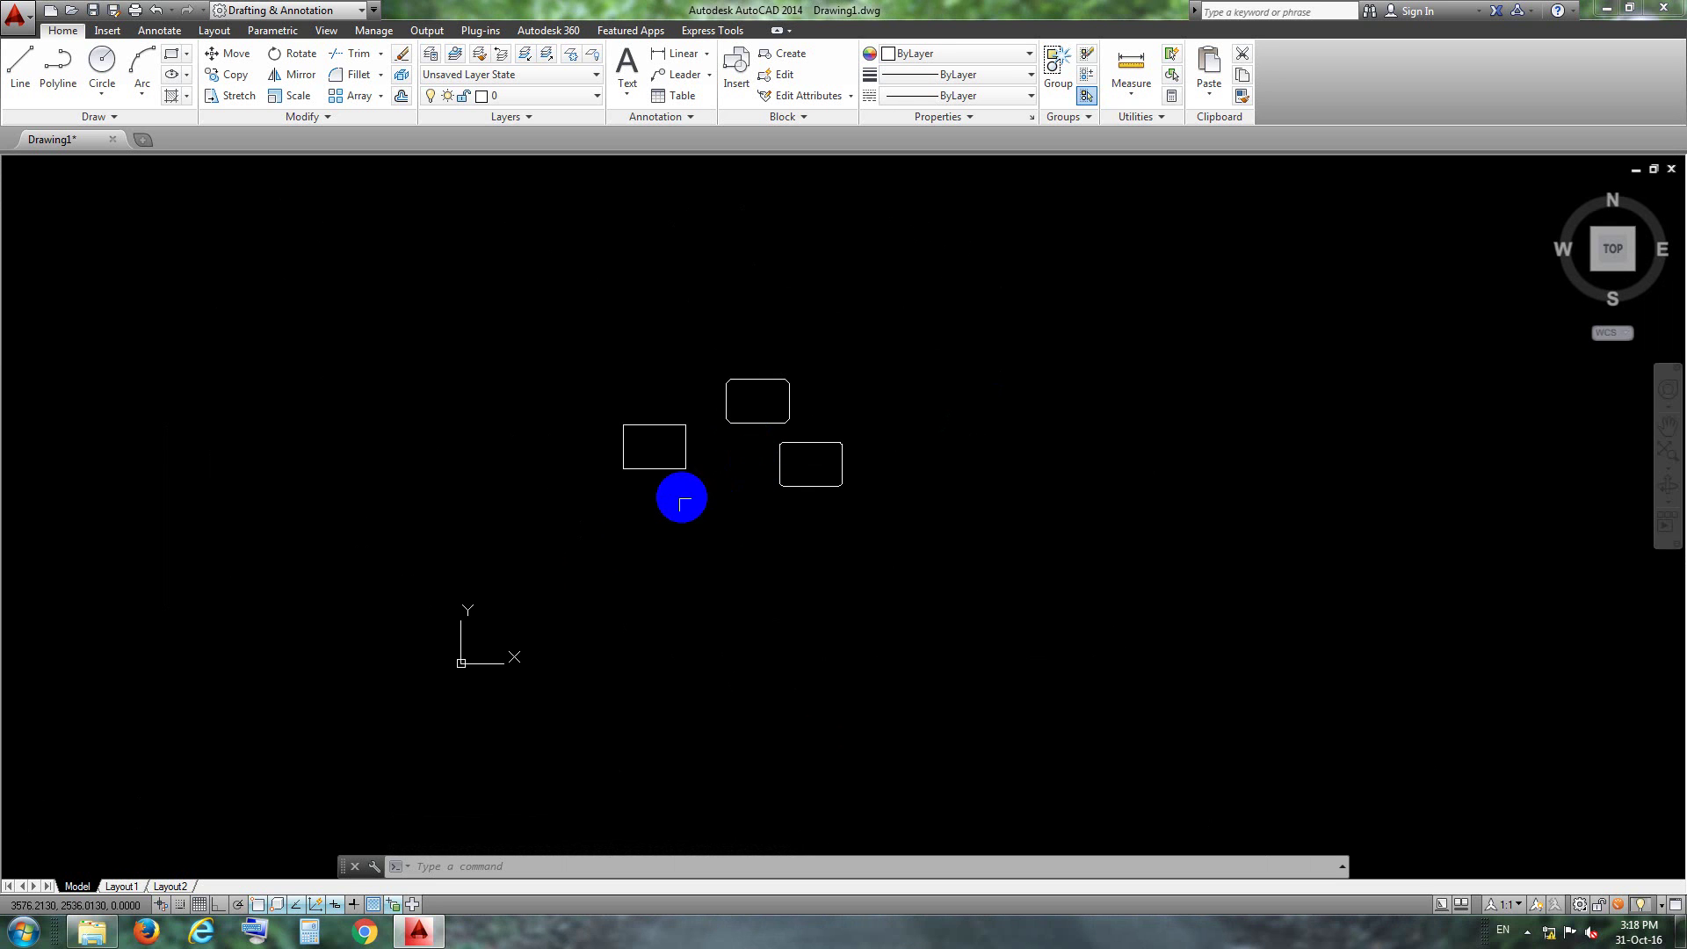
pyautogui.scroll(4, 835, 452)
pyautogui.write('REC')
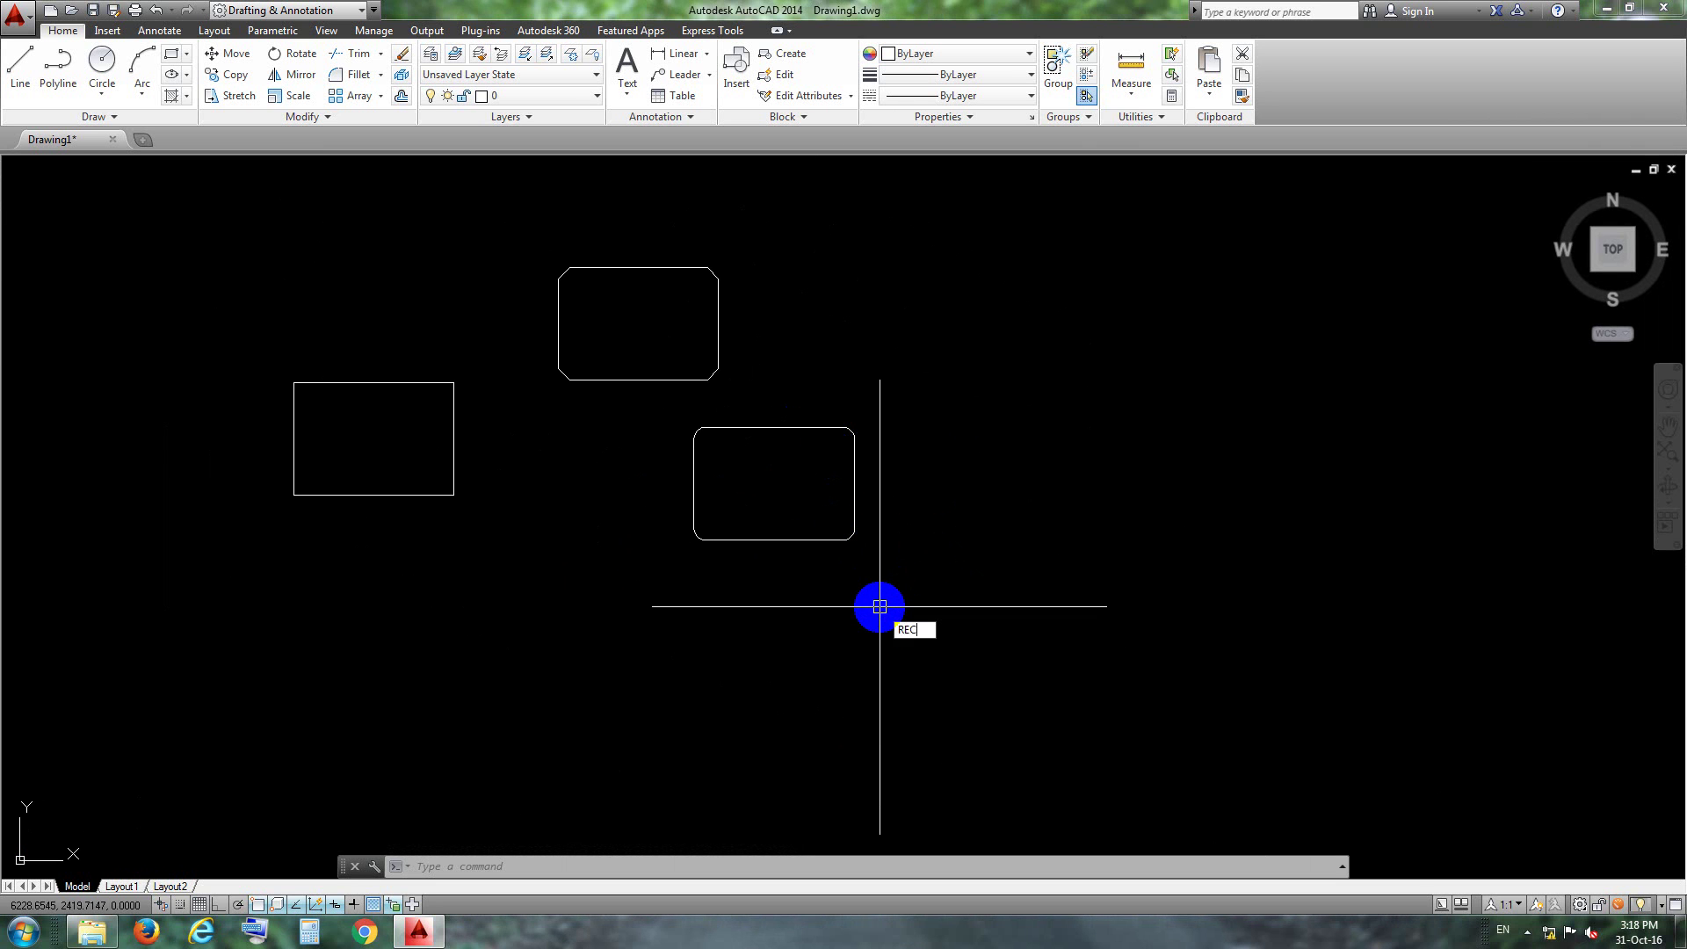
# Step: Start a new rectangle with a 70-unit line width
pyautogui.press('Return')
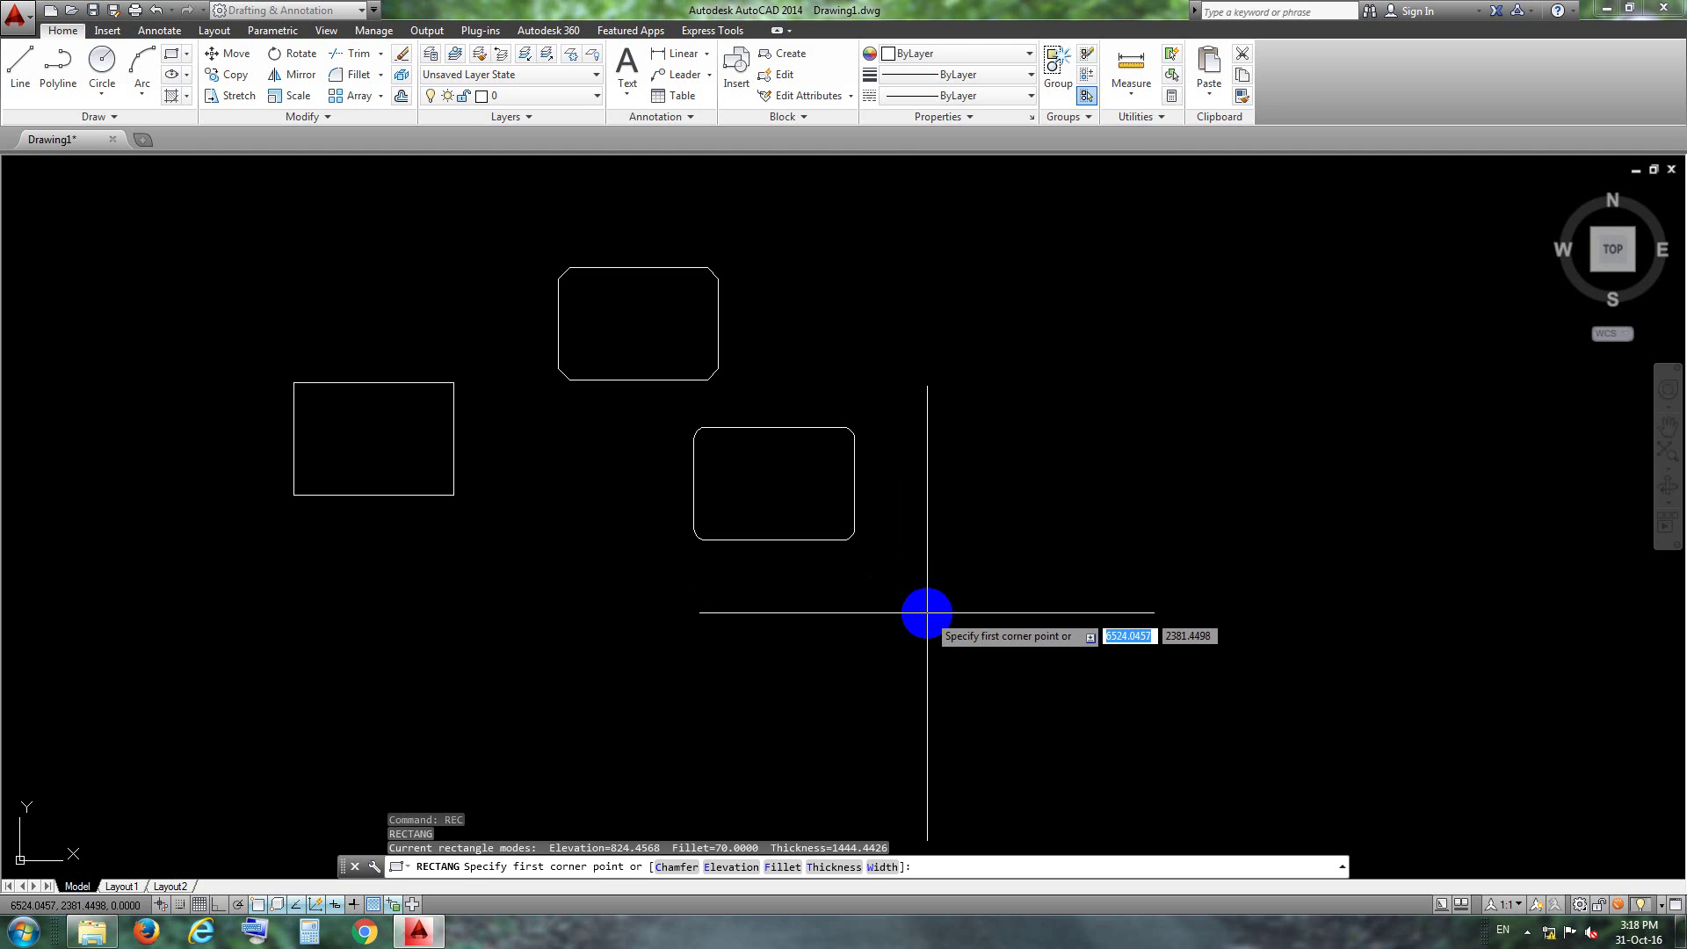
pyautogui.write('w')
pyautogui.press('Return')
pyautogui.write('70')
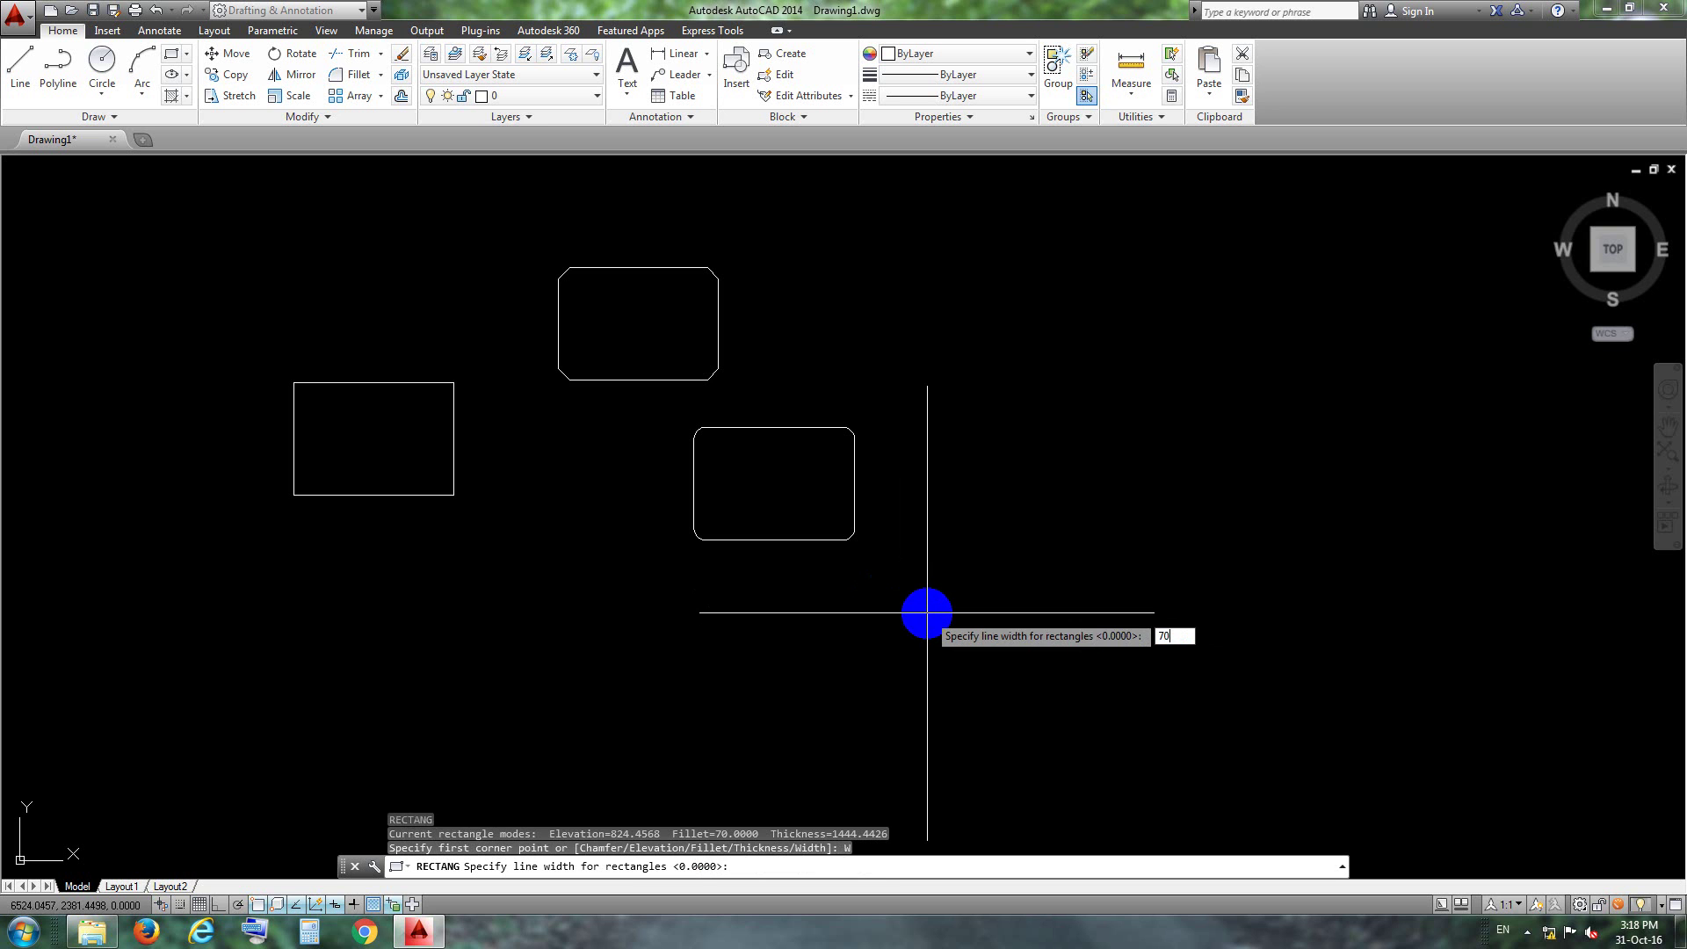
pyautogui.press('Return')
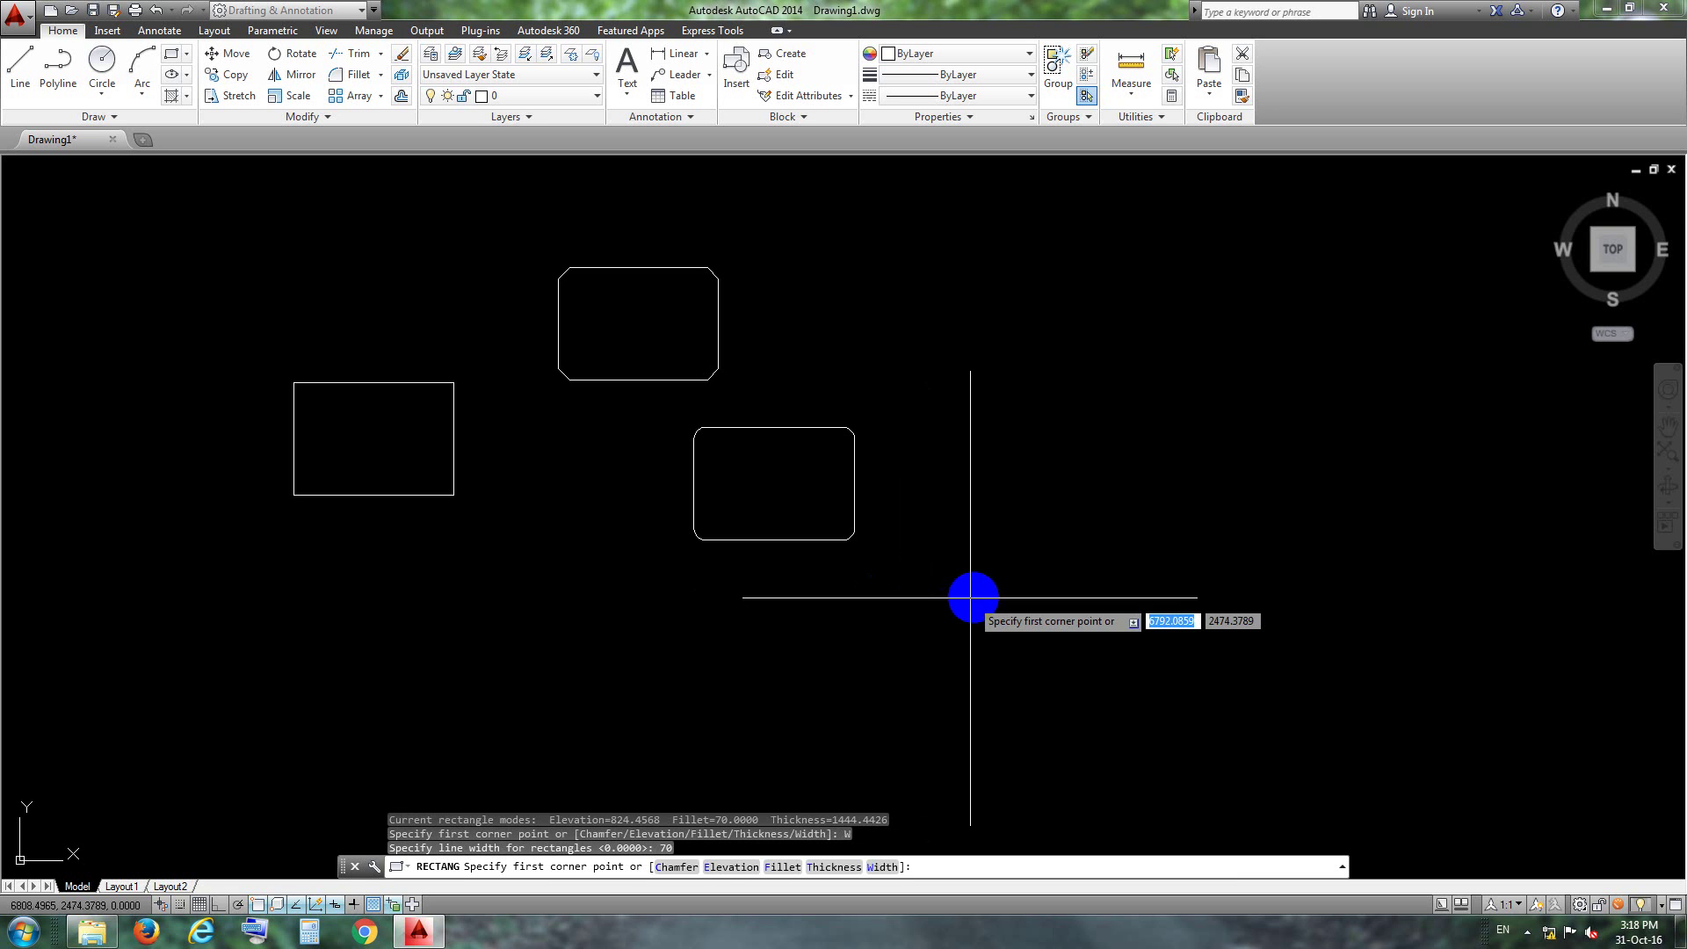
# Step: Draw the thick-line 1000 by 700 rectangle to the right of the others
pyautogui.scroll(-4, 975, 593)
pyautogui.click(1000, 464)
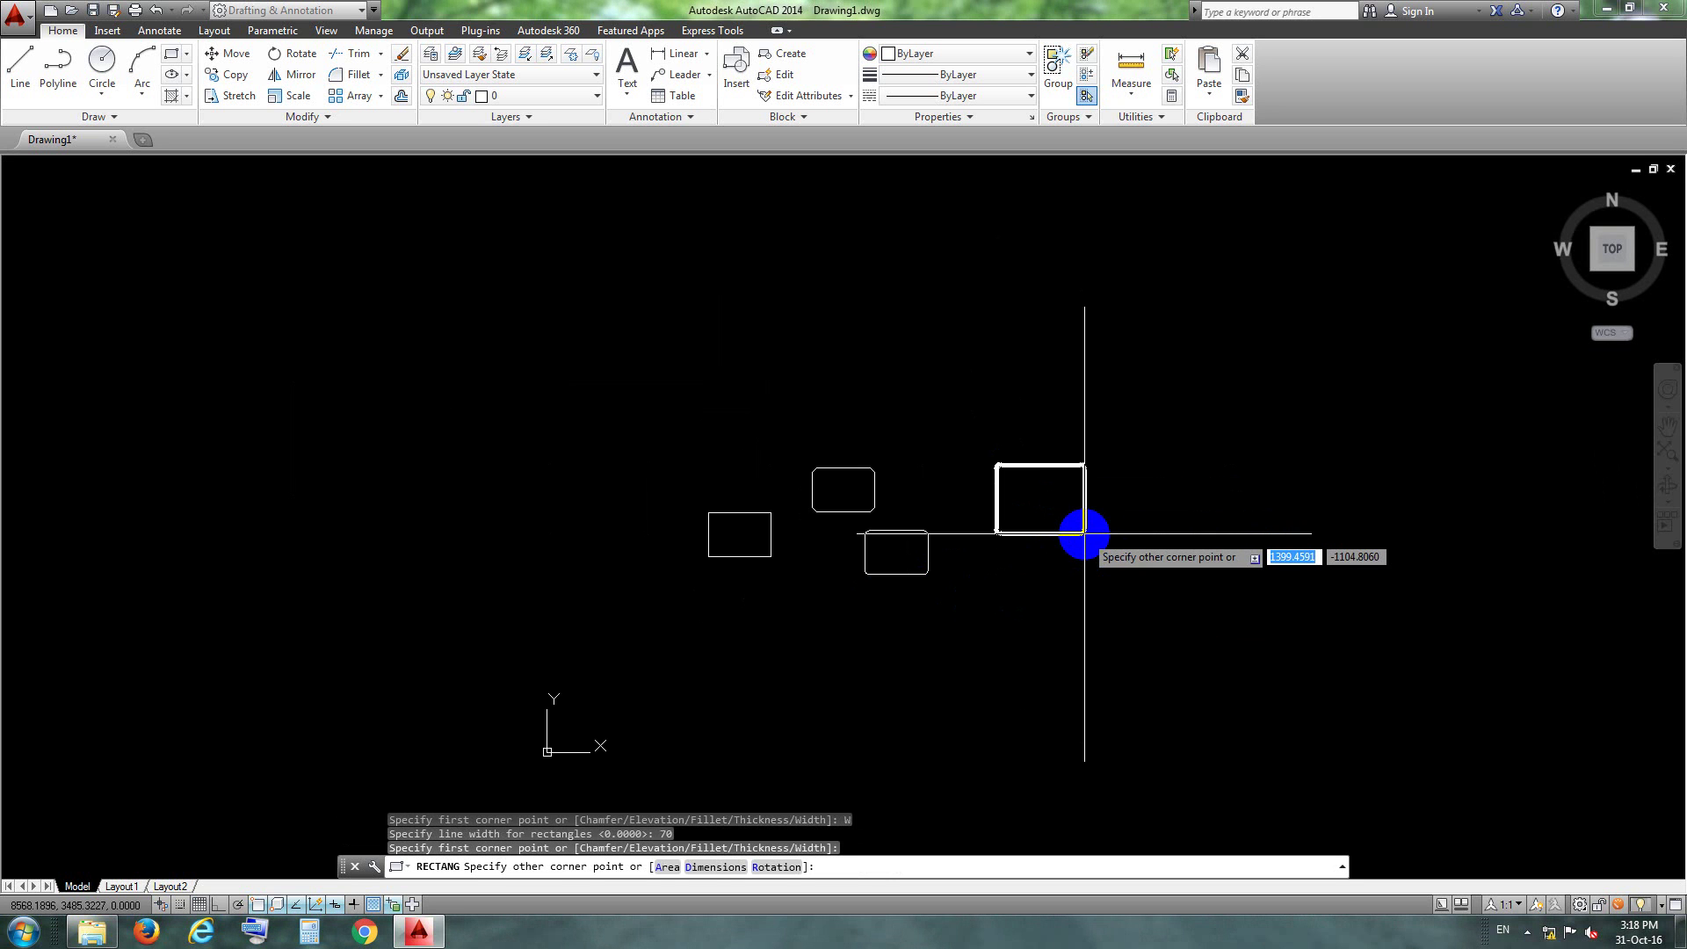
pyautogui.write('@')
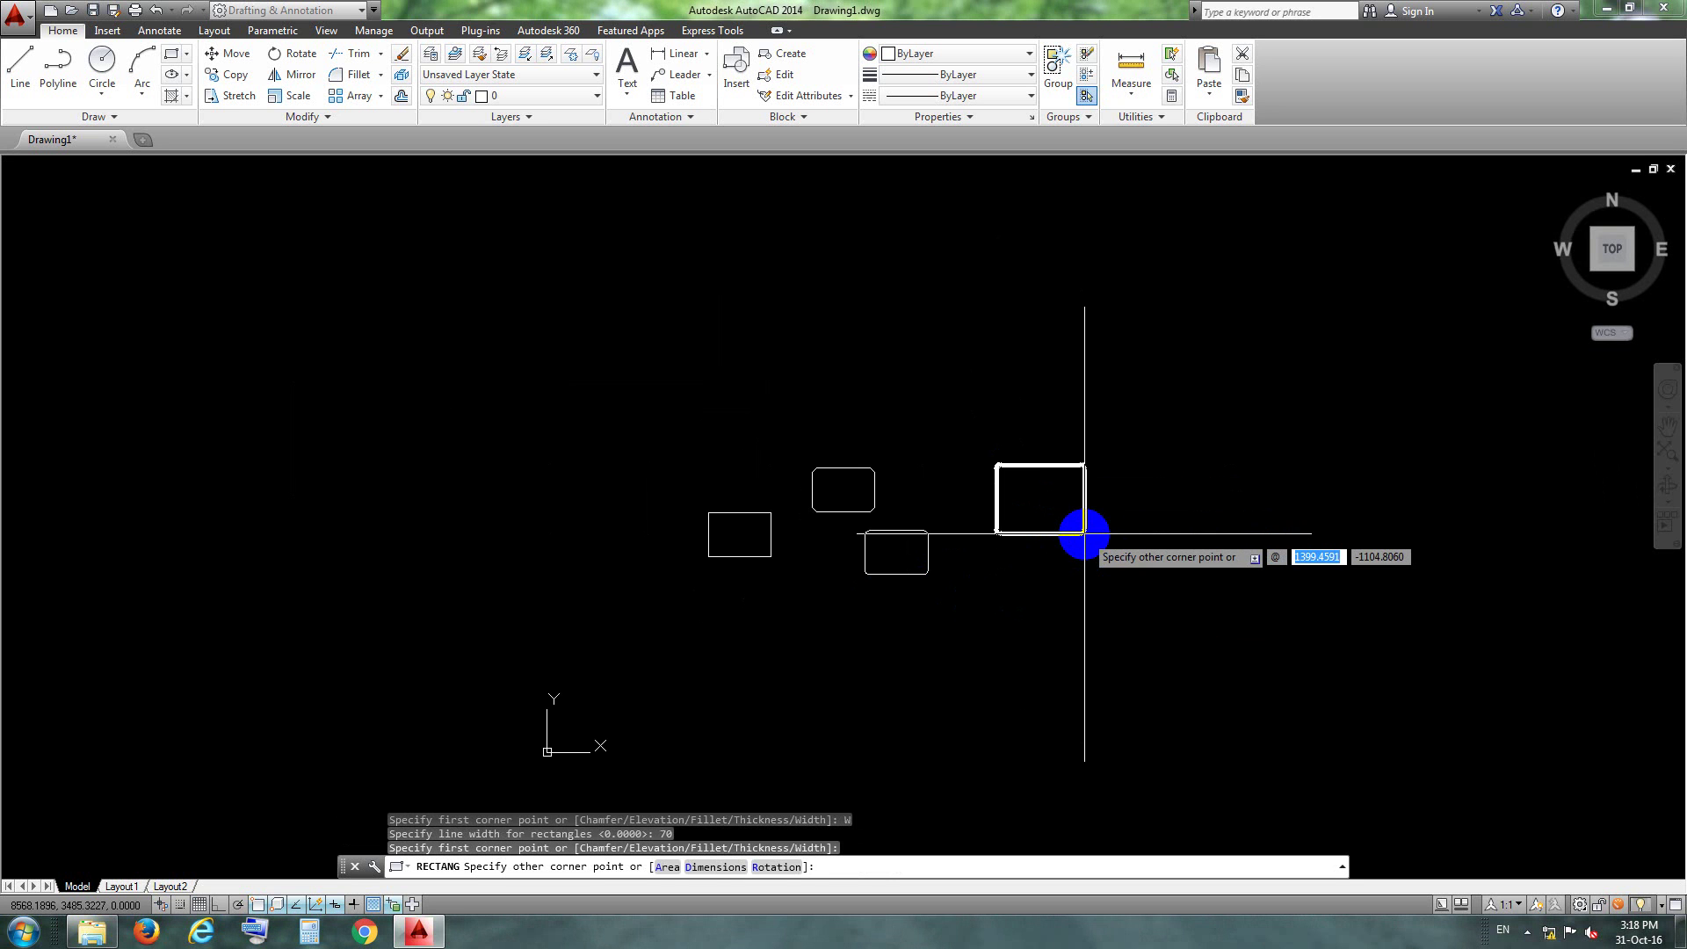
pyautogui.write('1000')
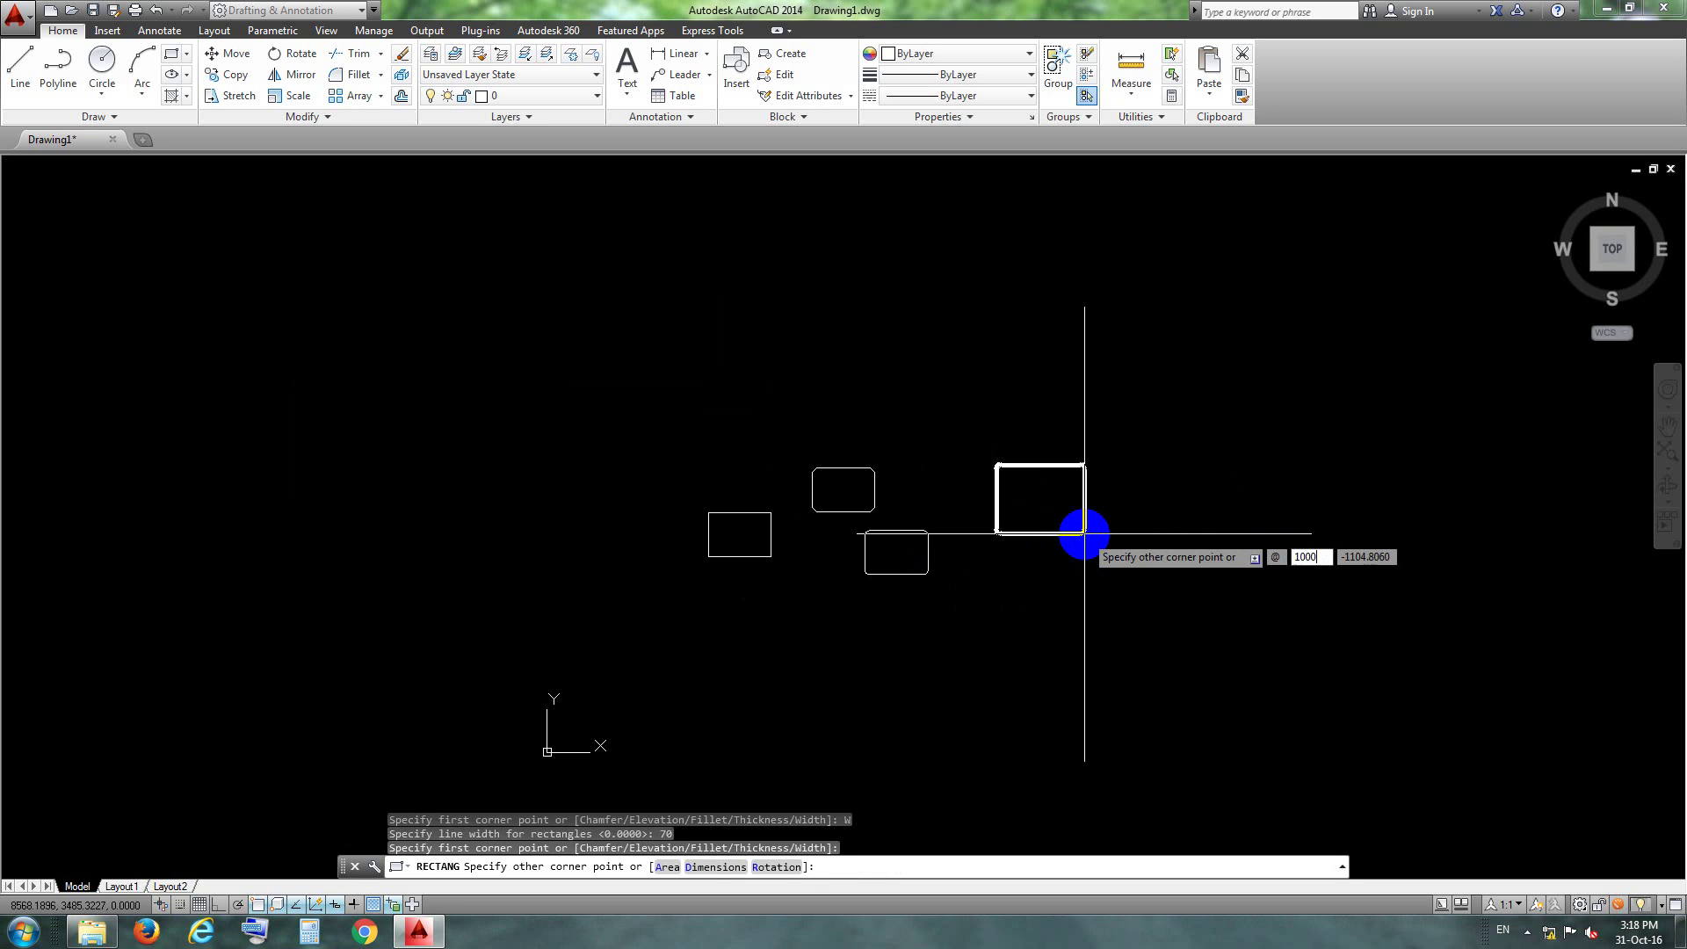
pyautogui.press('Tab')
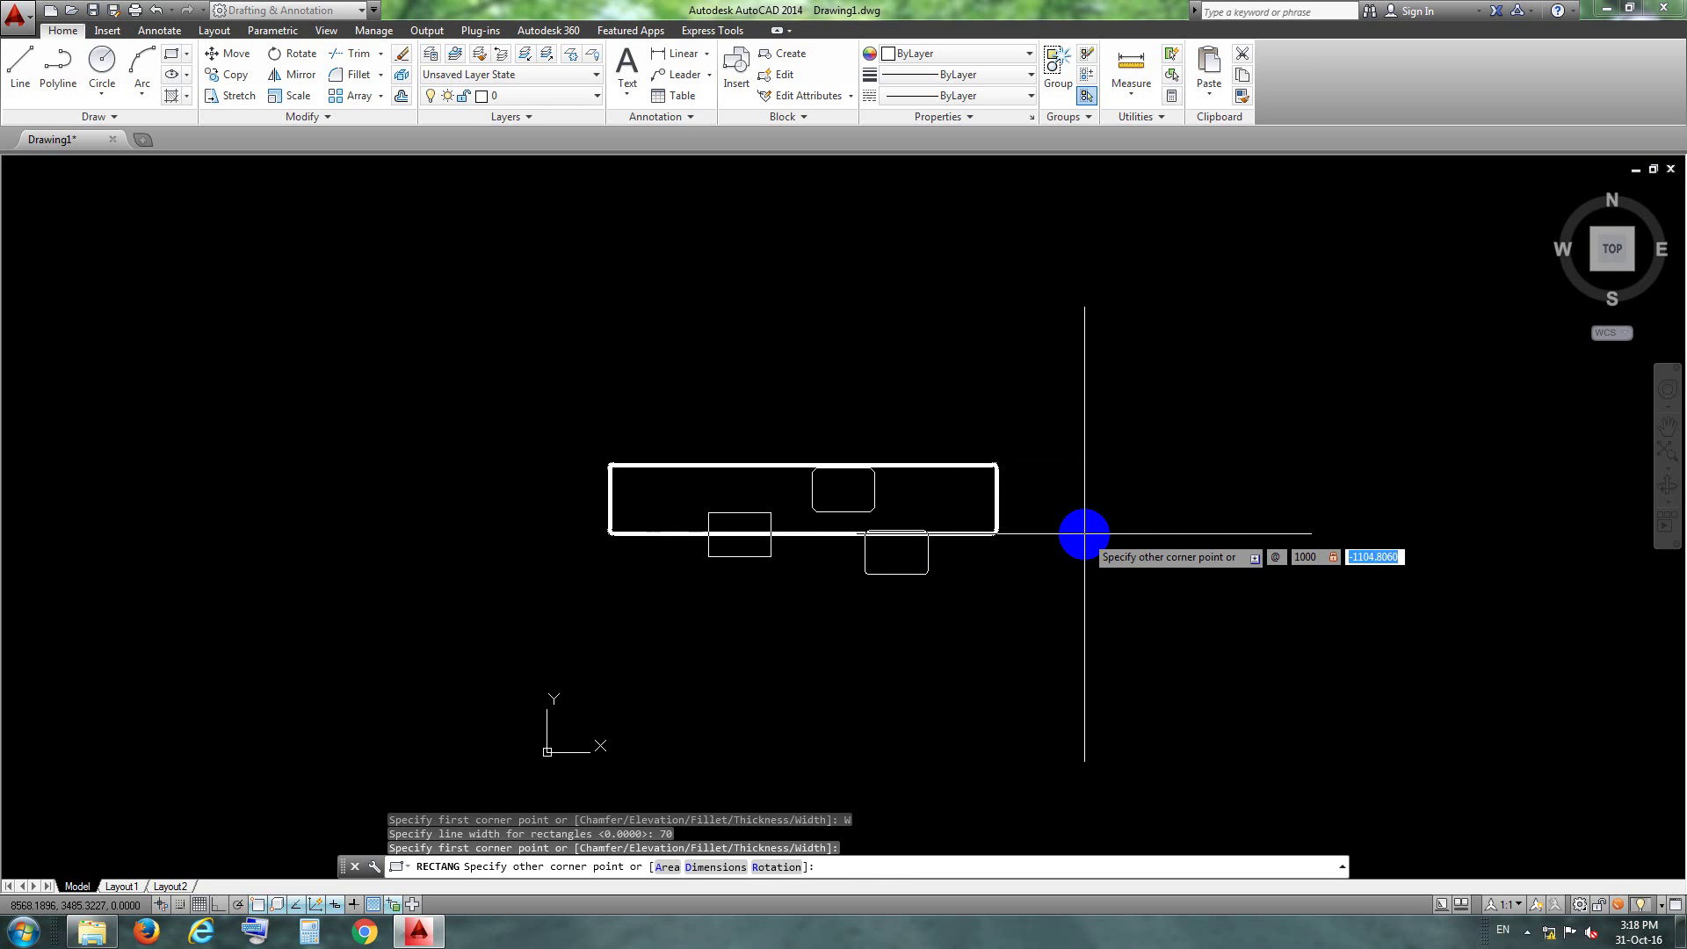
pyautogui.write('700')
pyautogui.press('Return')
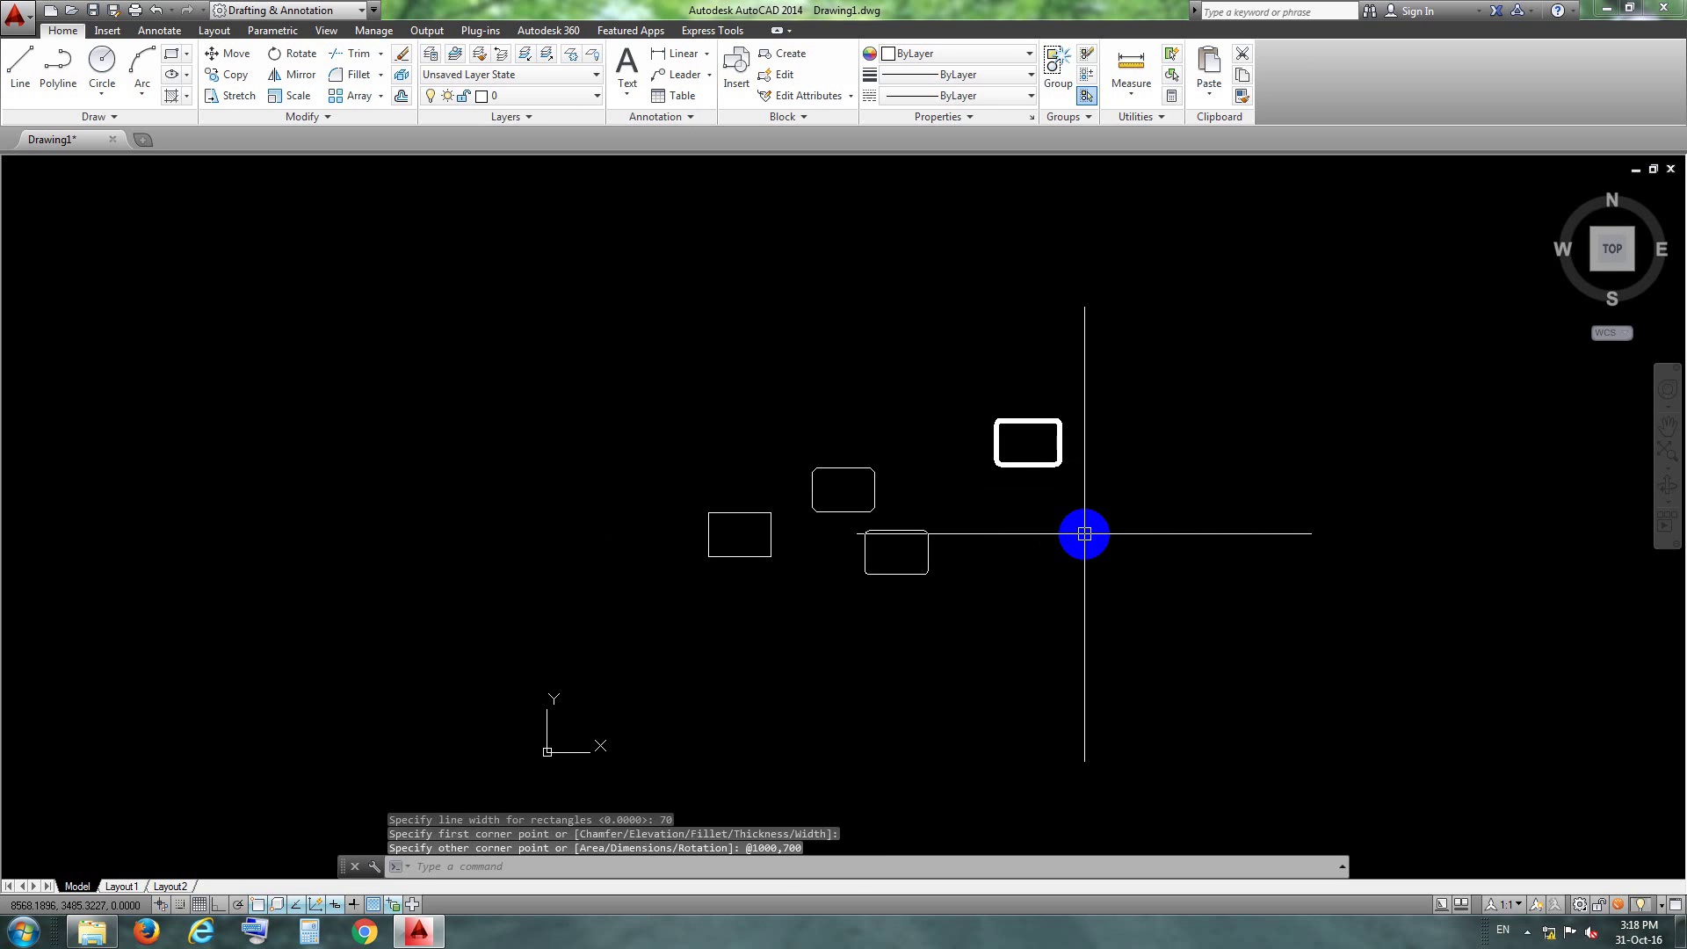
pyautogui.scroll(2, 1037, 445)
pyautogui.scroll(5, 968, 483)
pyautogui.scroll(2, 967, 482)
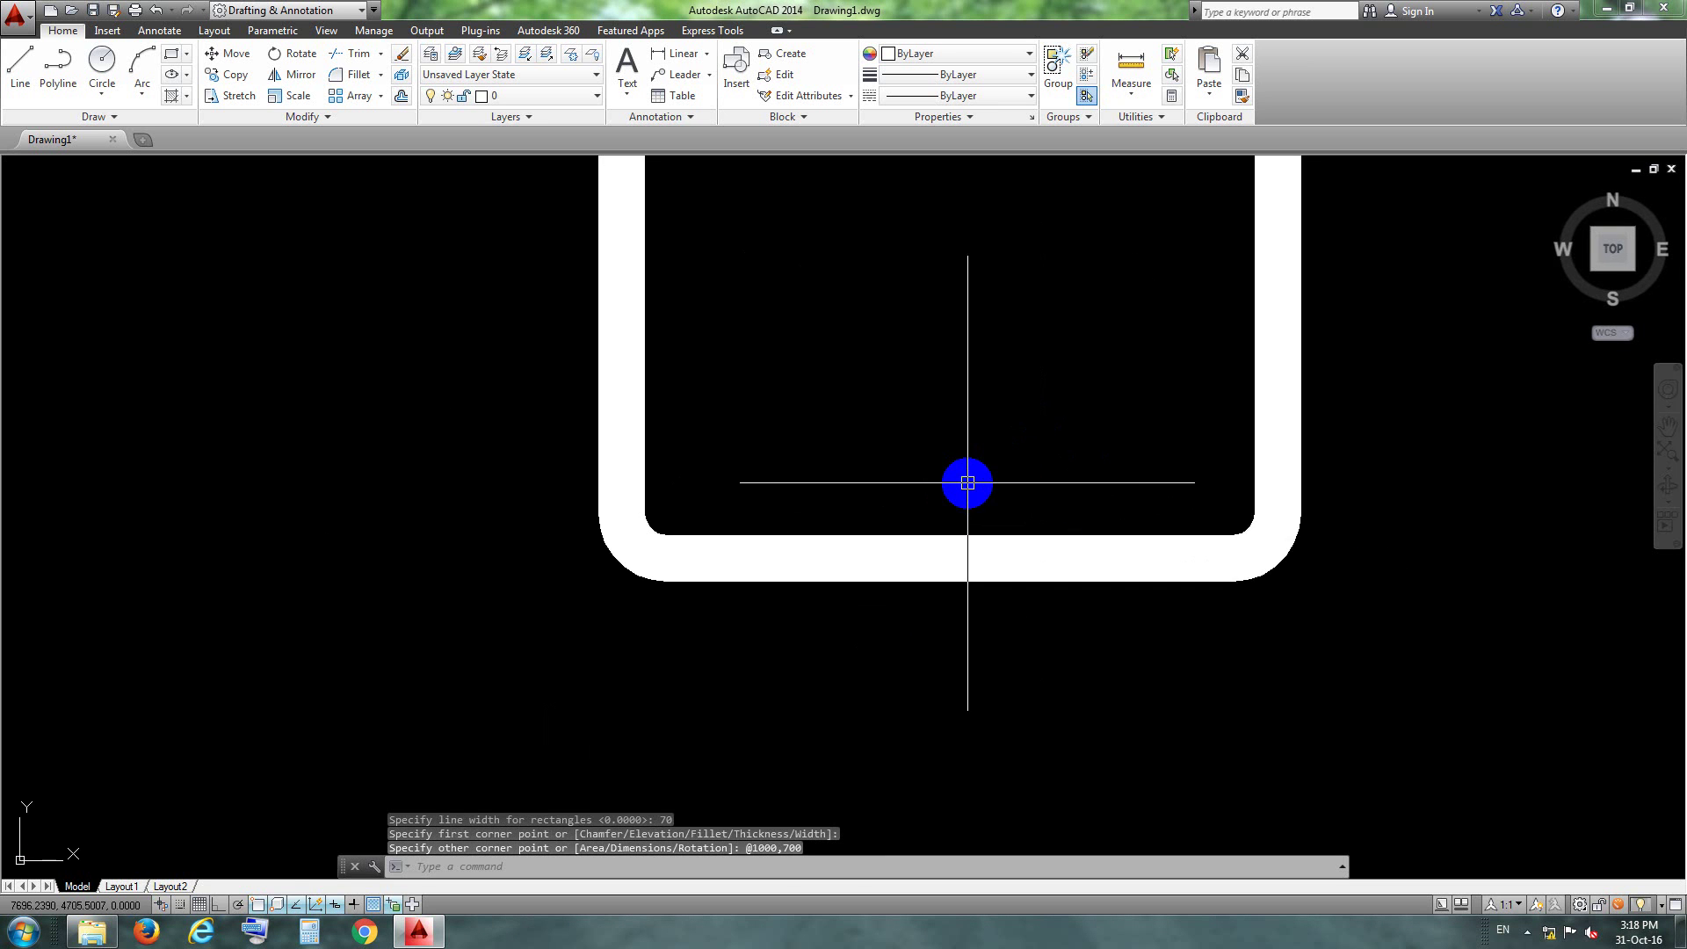
pyautogui.scroll(-9, 967, 482)
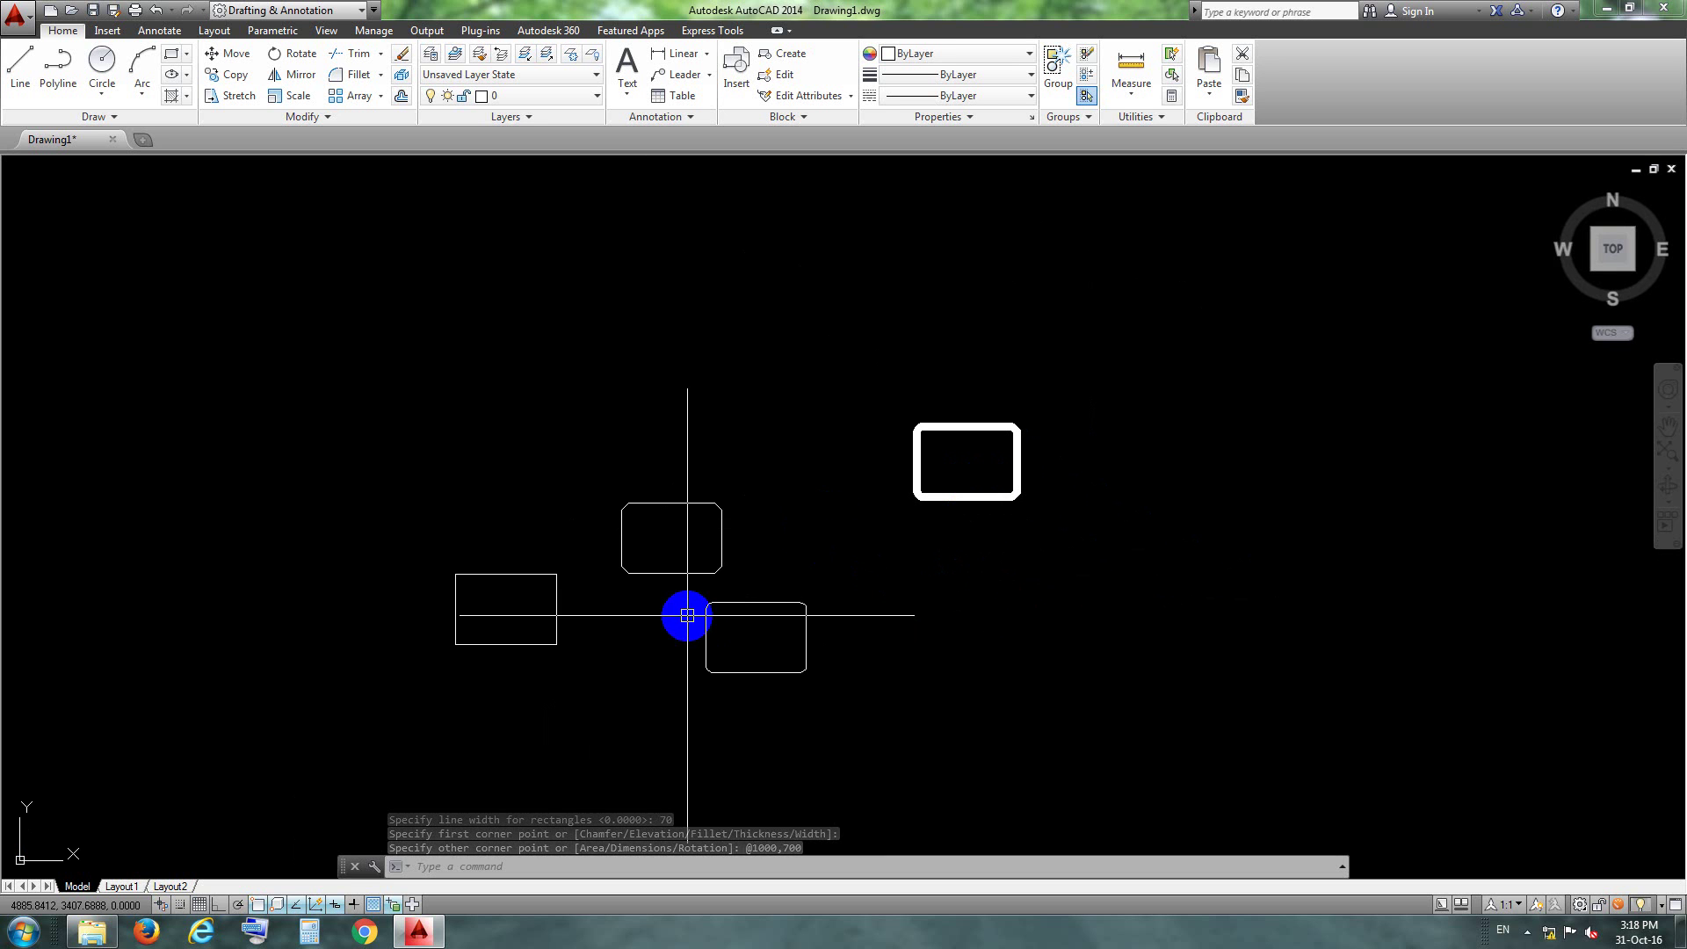
pyautogui.write('m')
pyautogui.press('Return')
# Step: Move the plain rectangle above the thick-line rectangle
pyautogui.click(557, 621)
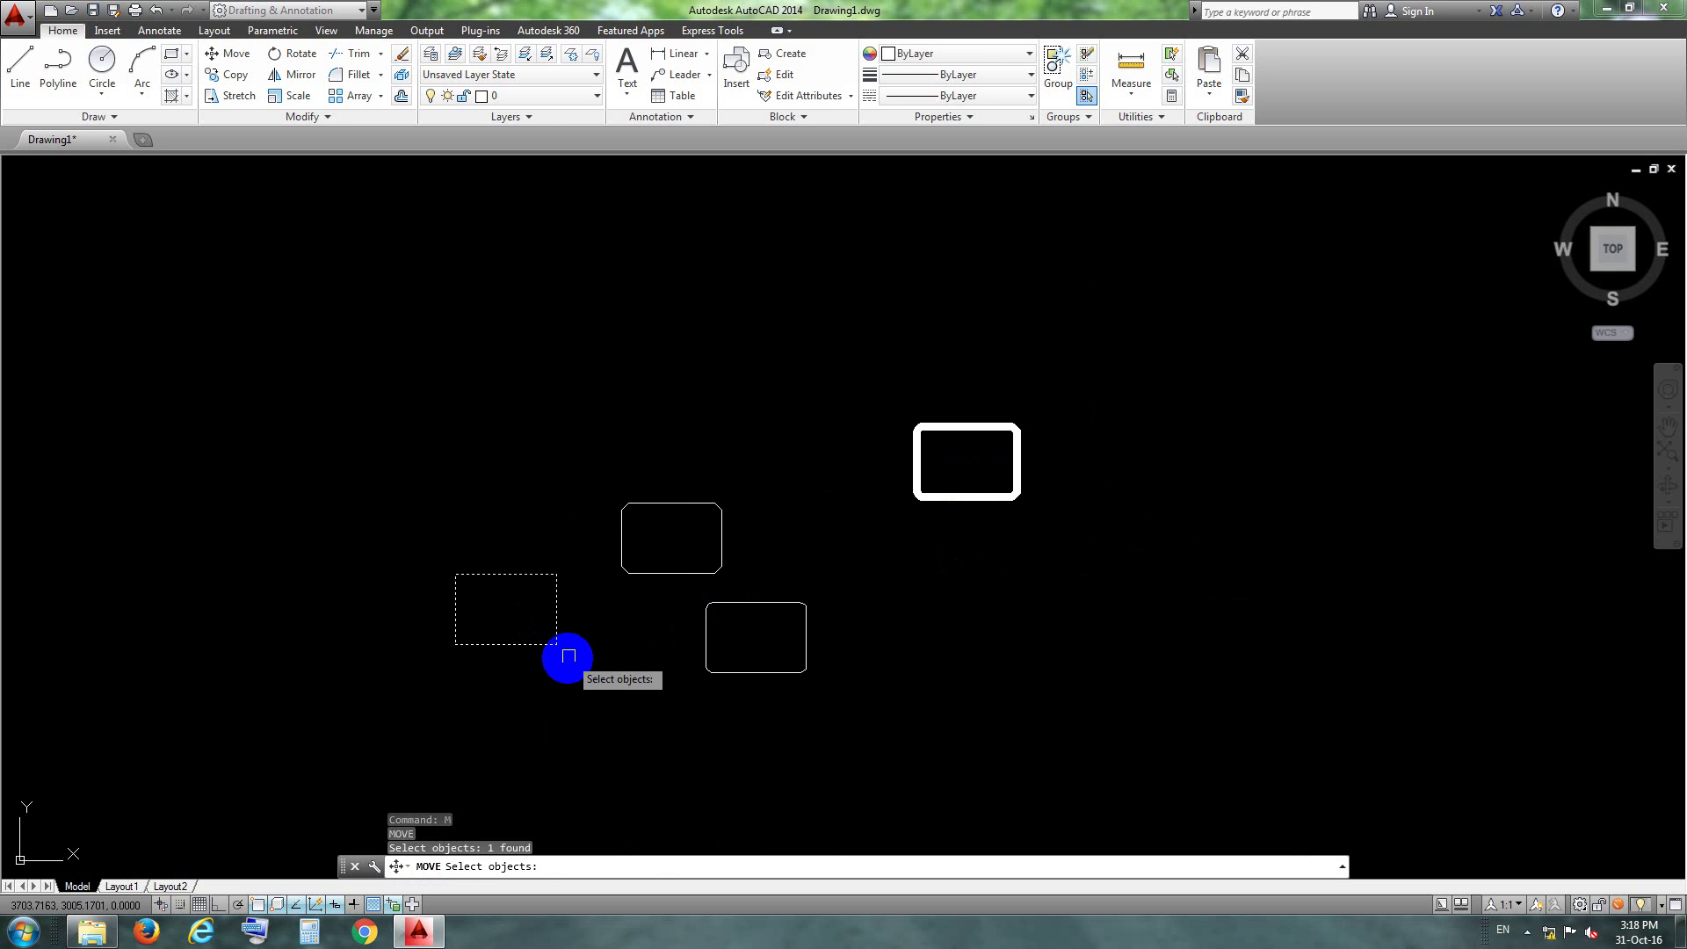
pyautogui.press('Return')
pyautogui.click(557, 644)
pyautogui.scroll(4, 1007, 404)
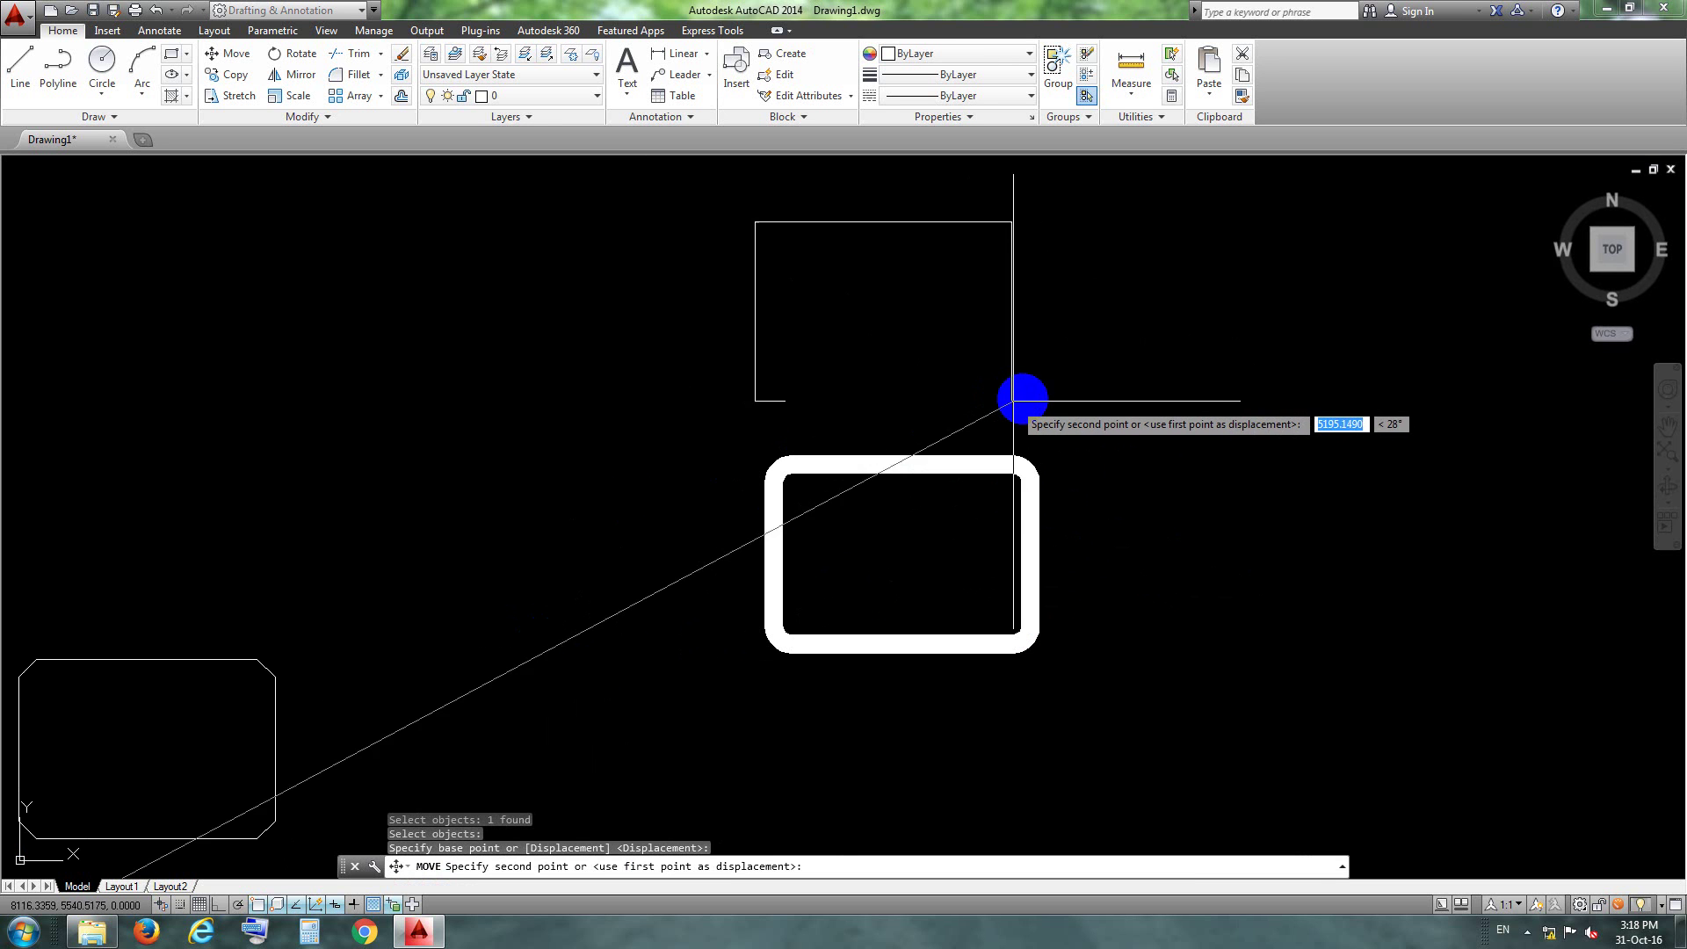
pyautogui.click(1037, 403)
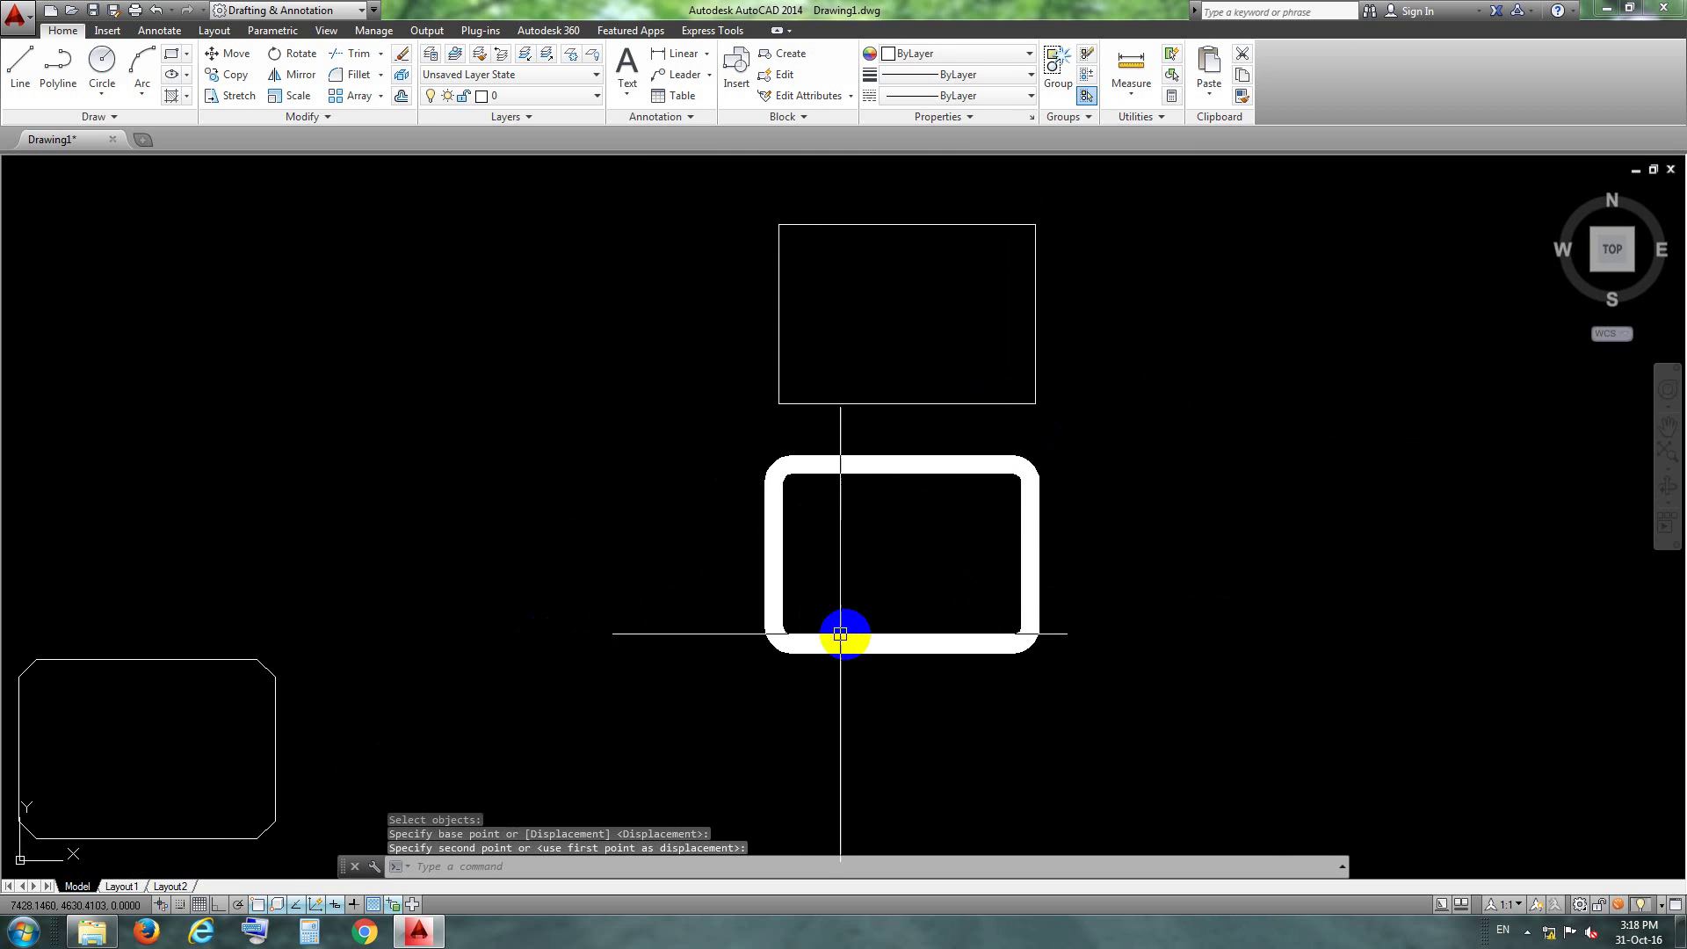
pyautogui.moveTo(835, 629); pyautogui.dragTo(896, 478, button='middle')
pyautogui.scroll(-5, 911, 463)
pyautogui.scroll(2, 889, 501)
pyautogui.scroll(2, 889, 501)
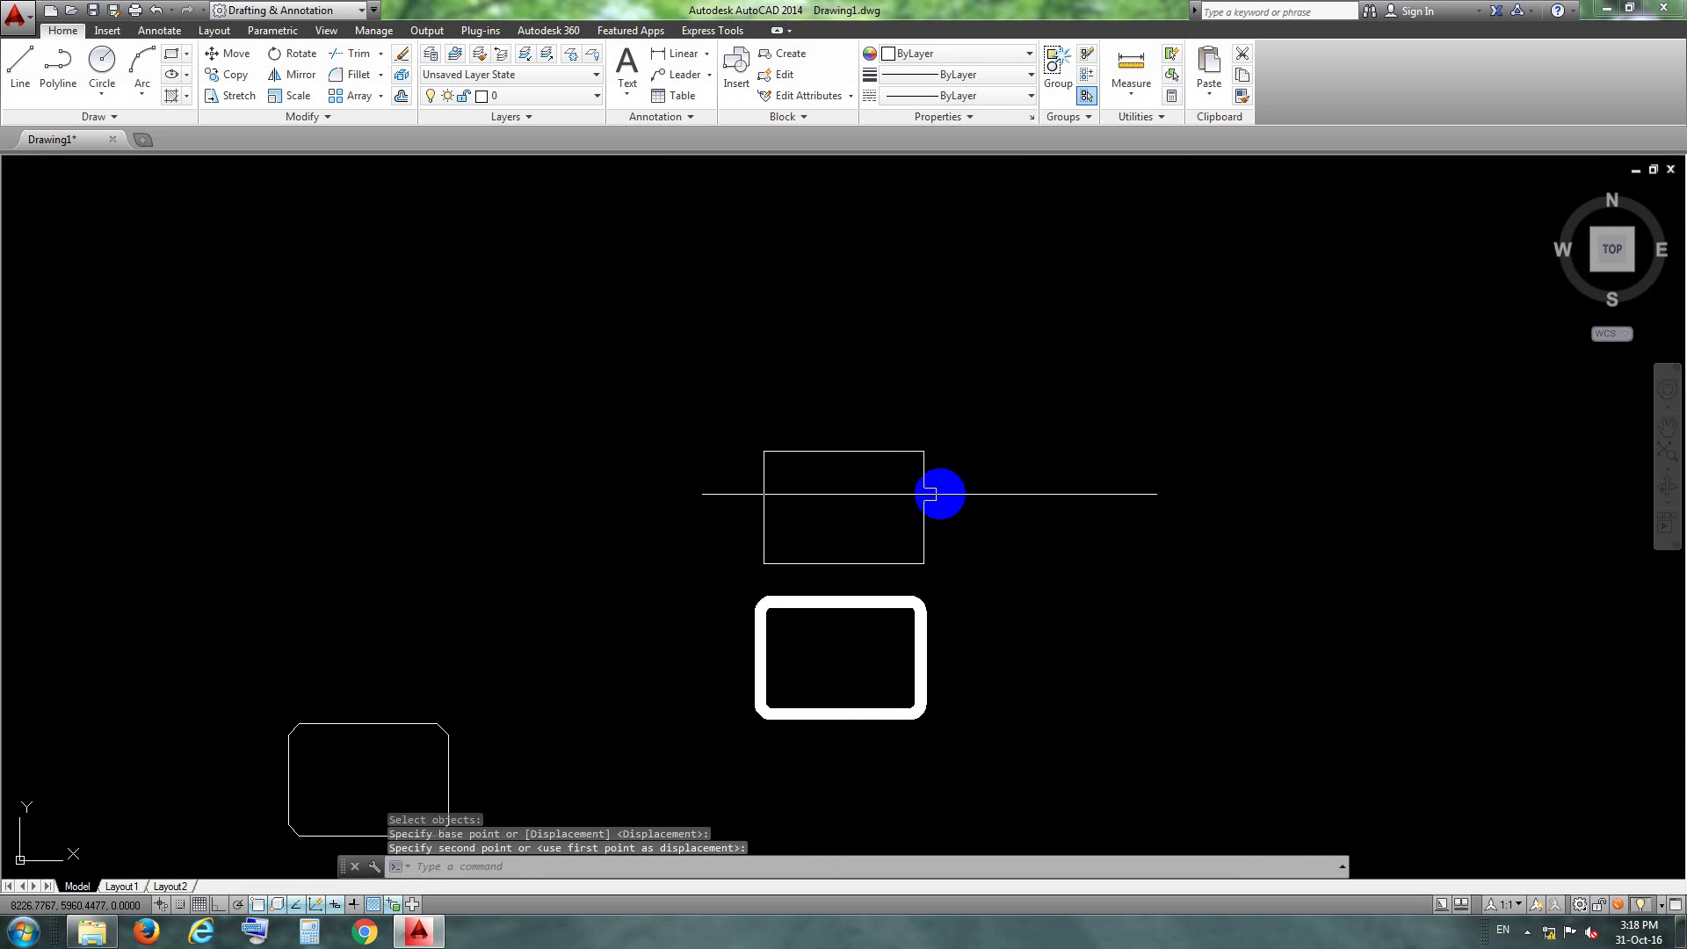
# Step: Move the plain rectangle further up to the top of the column
pyautogui.press('Return')
pyautogui.click(916, 554)
pyautogui.press('Return')
pyautogui.click(917, 563)
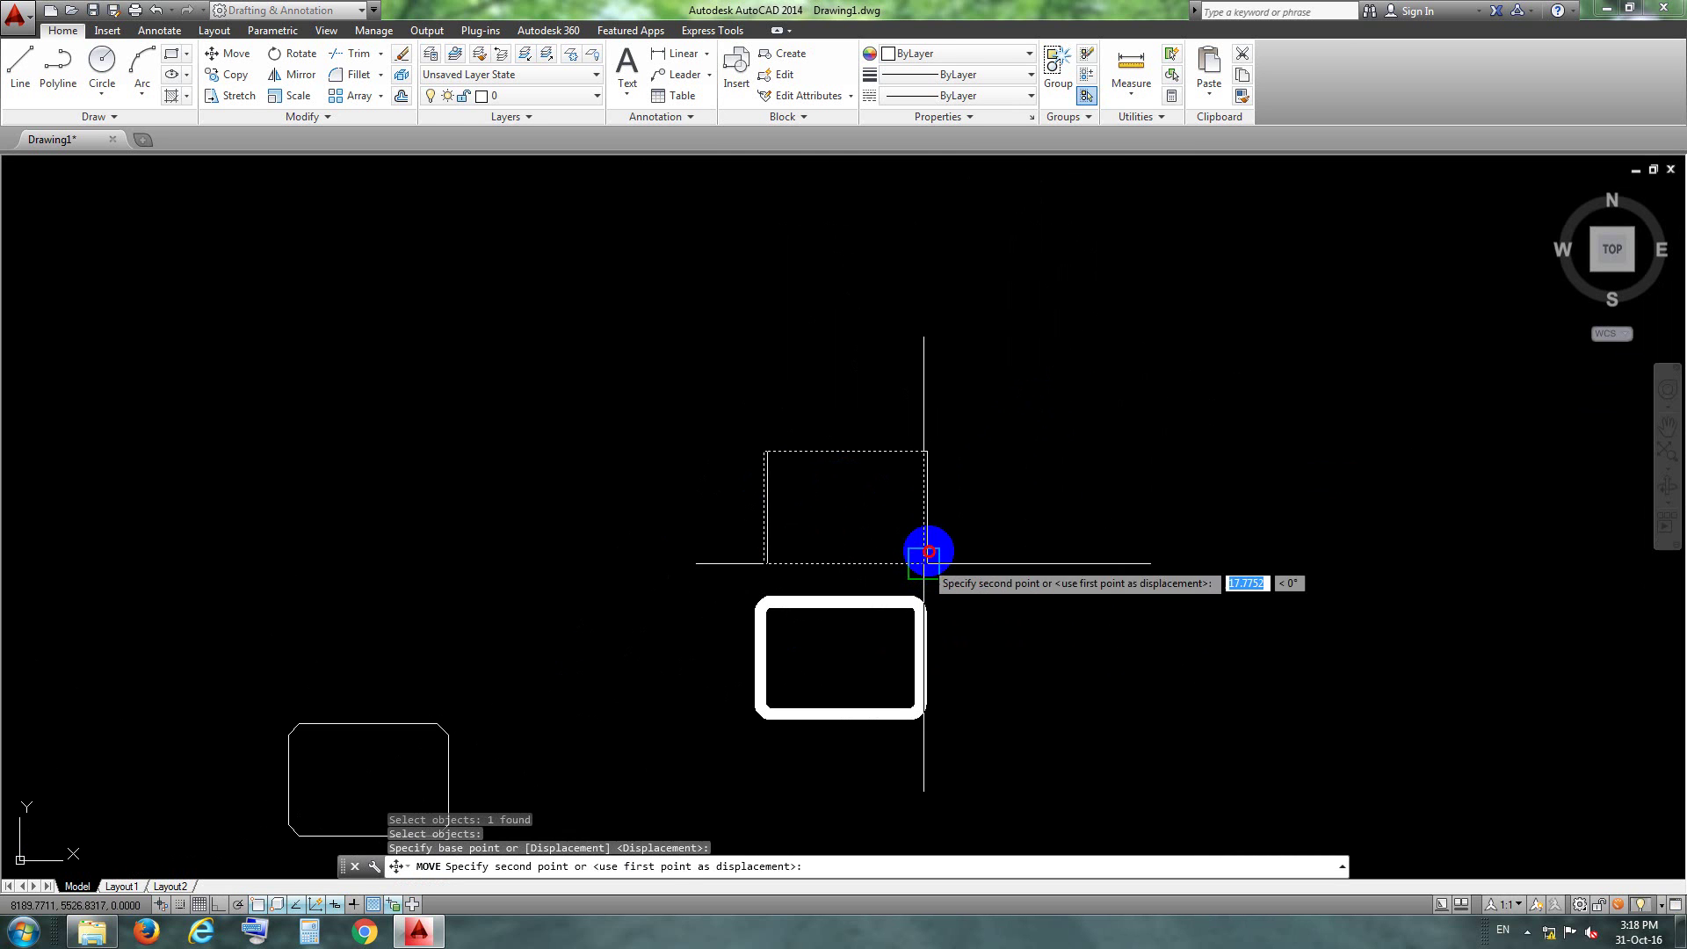
pyautogui.click(934, 314)
pyautogui.moveTo(775, 455); pyautogui.dragTo(826, 398, button='middle')
pyautogui.scroll(-4, 784, 448)
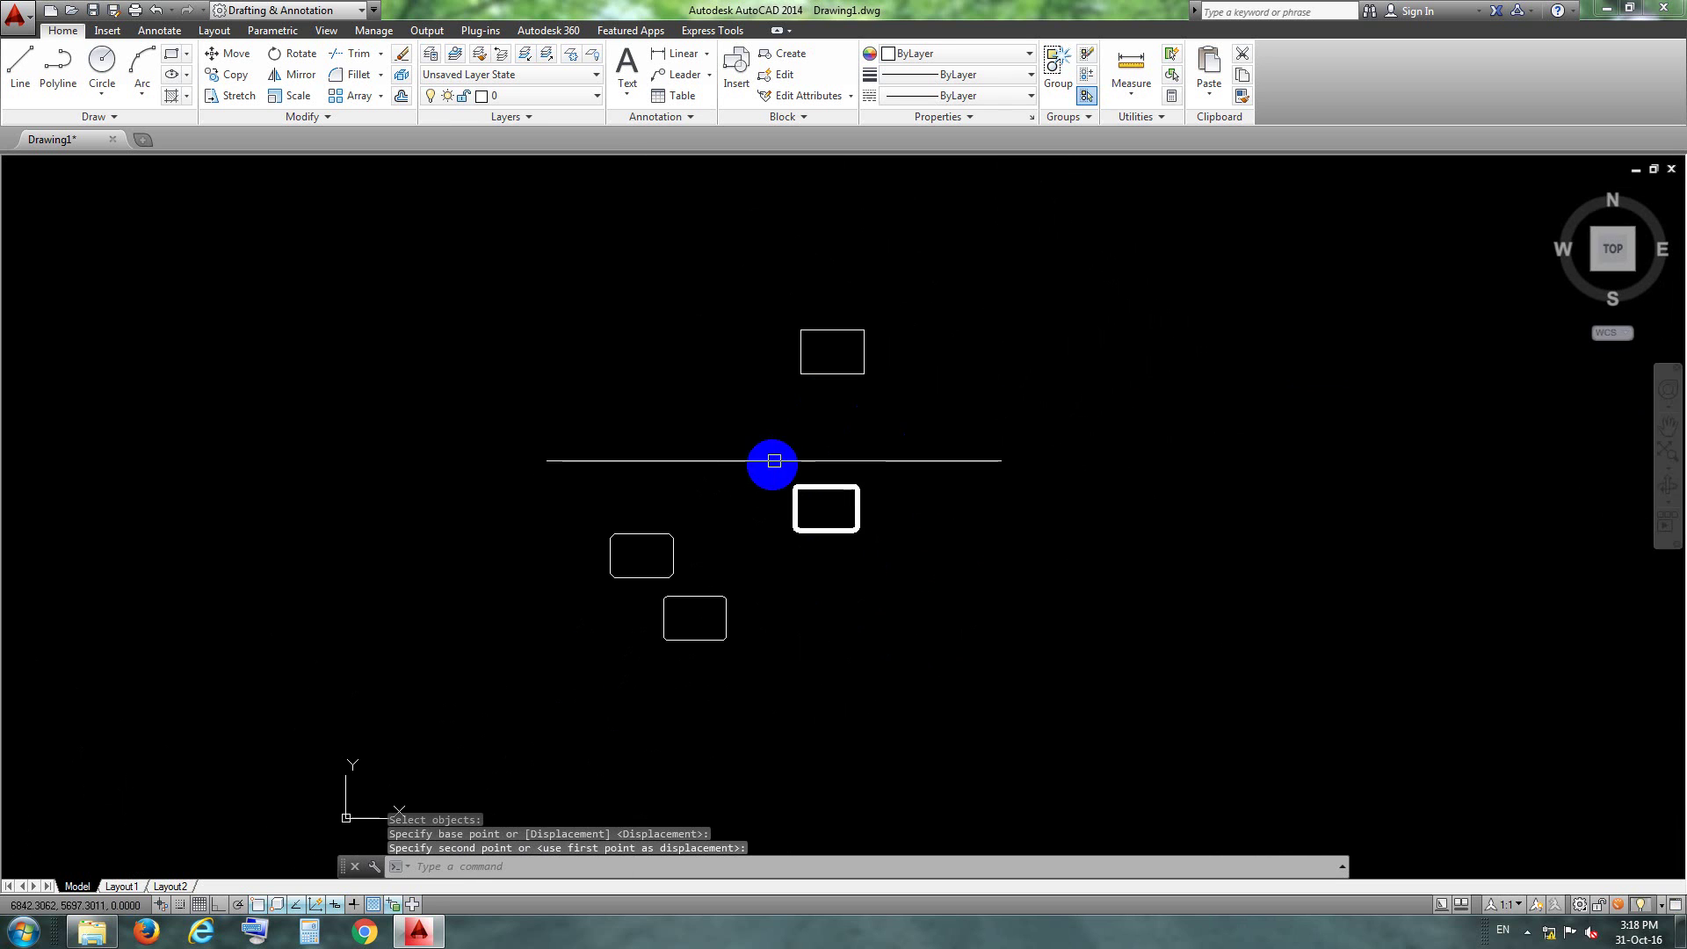
# Step: Move the chamfered rectangle beneath the plain one
pyautogui.press('Return')
pyautogui.click(667, 575)
pyautogui.press('Return')
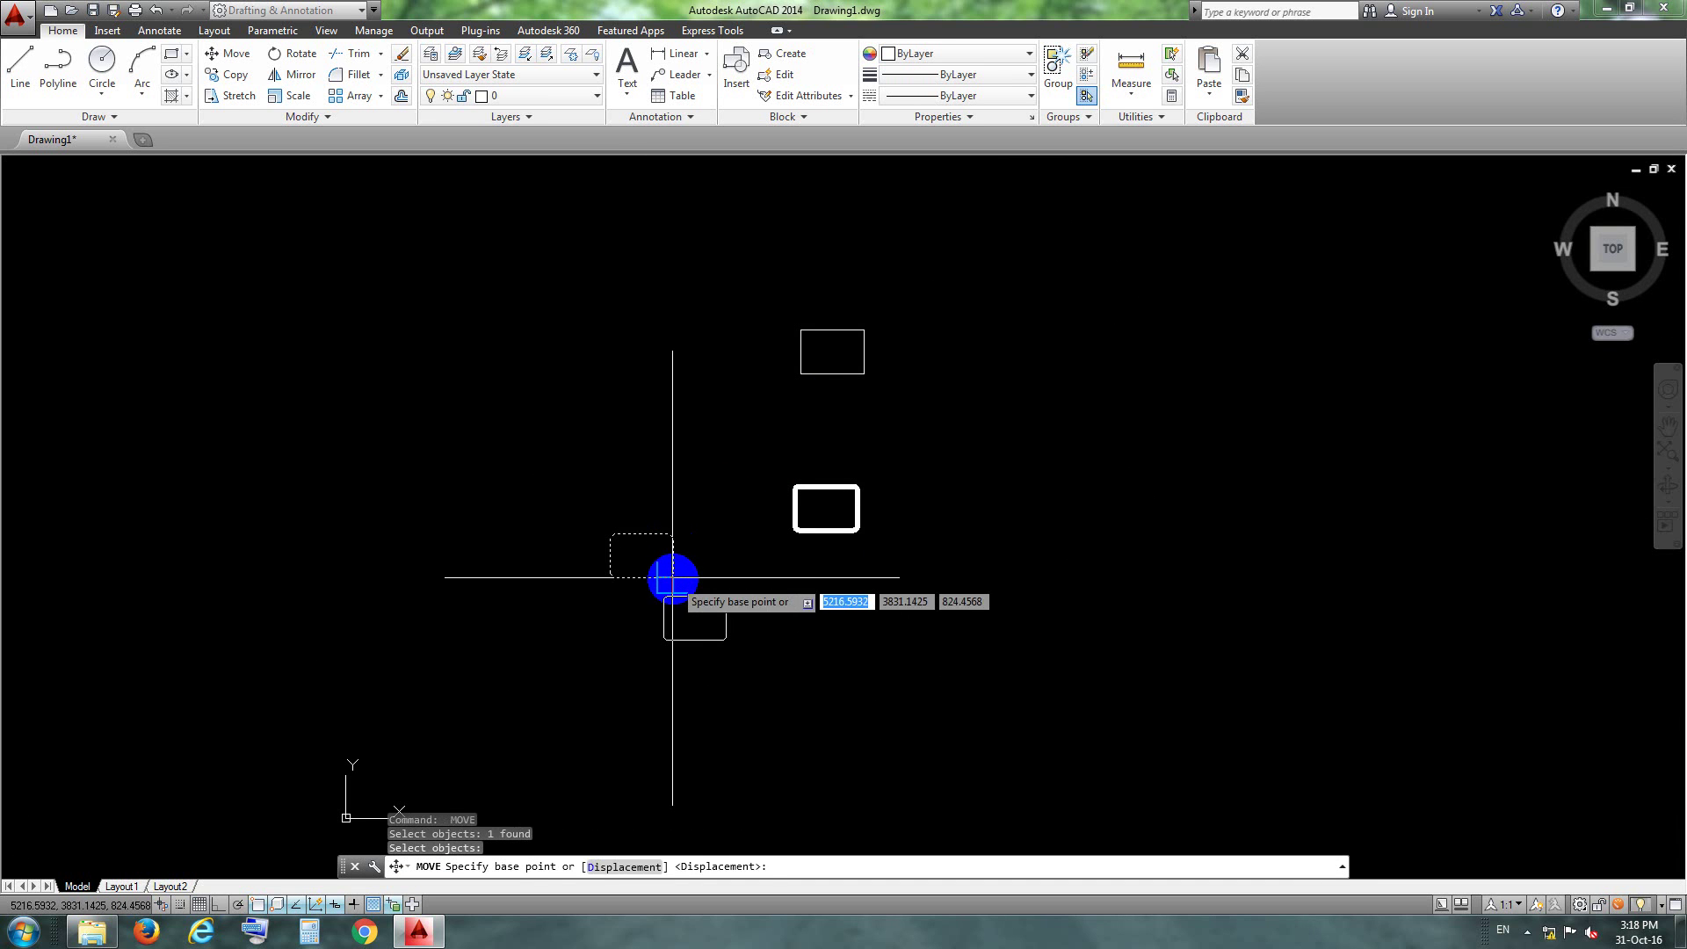
pyautogui.click(673, 576)
pyautogui.scroll(4, 844, 435)
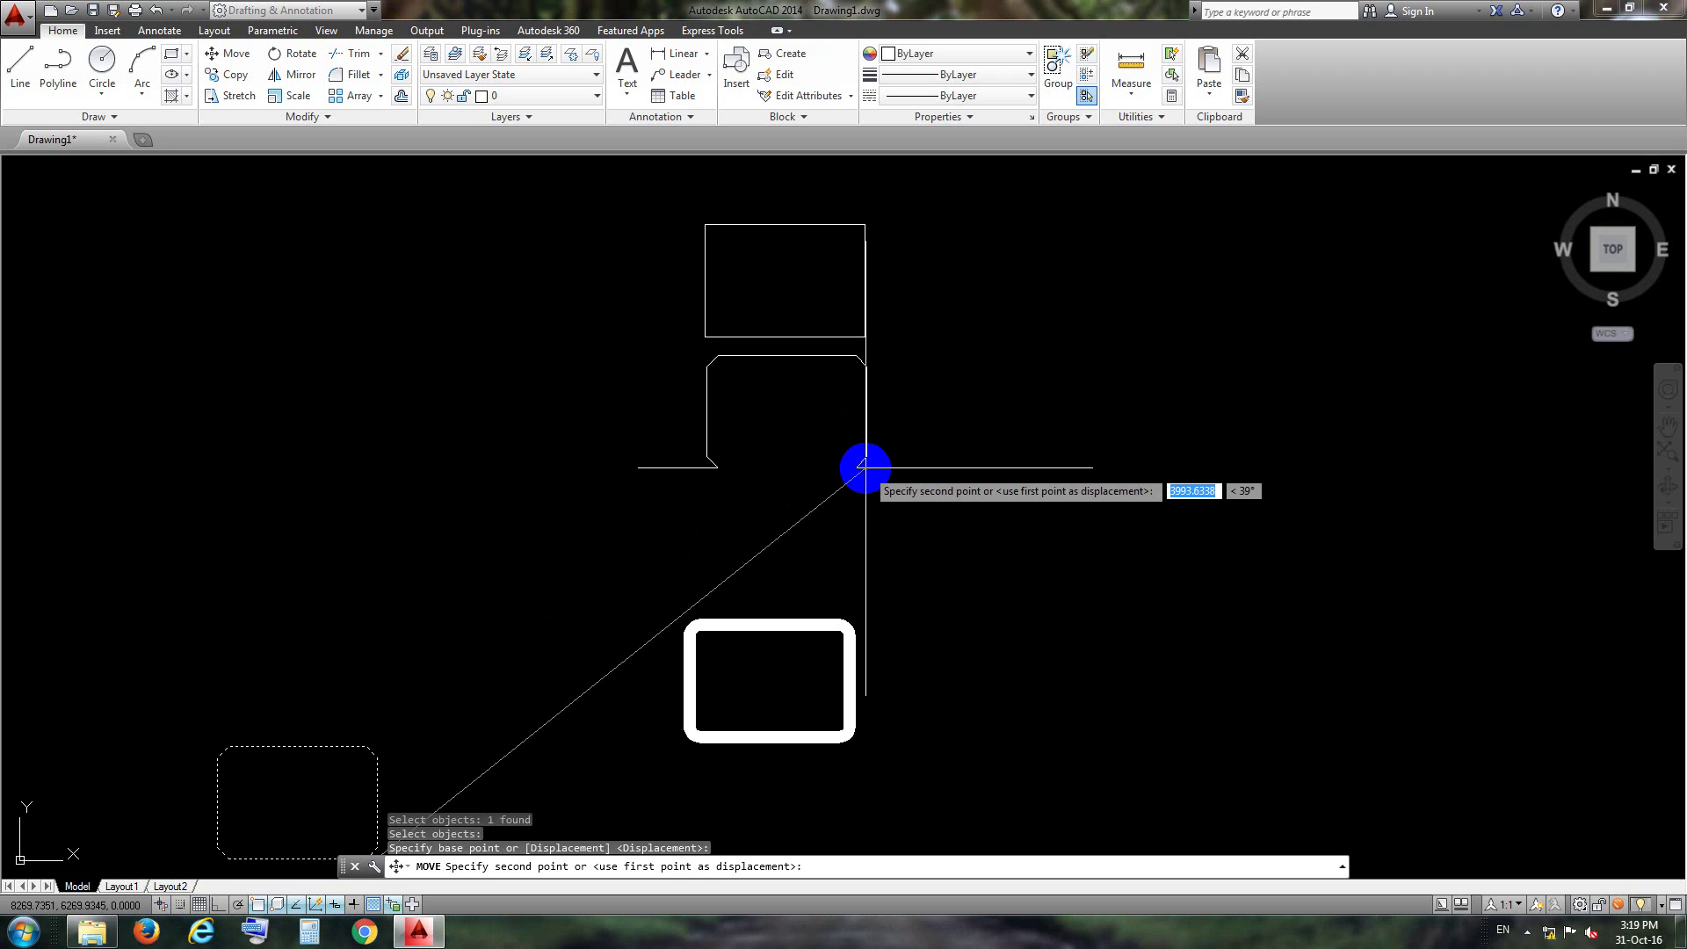
pyautogui.click(865, 466)
pyautogui.moveTo(863, 467); pyautogui.dragTo(892, 346, button='middle')
pyautogui.scroll(-2, 890, 361)
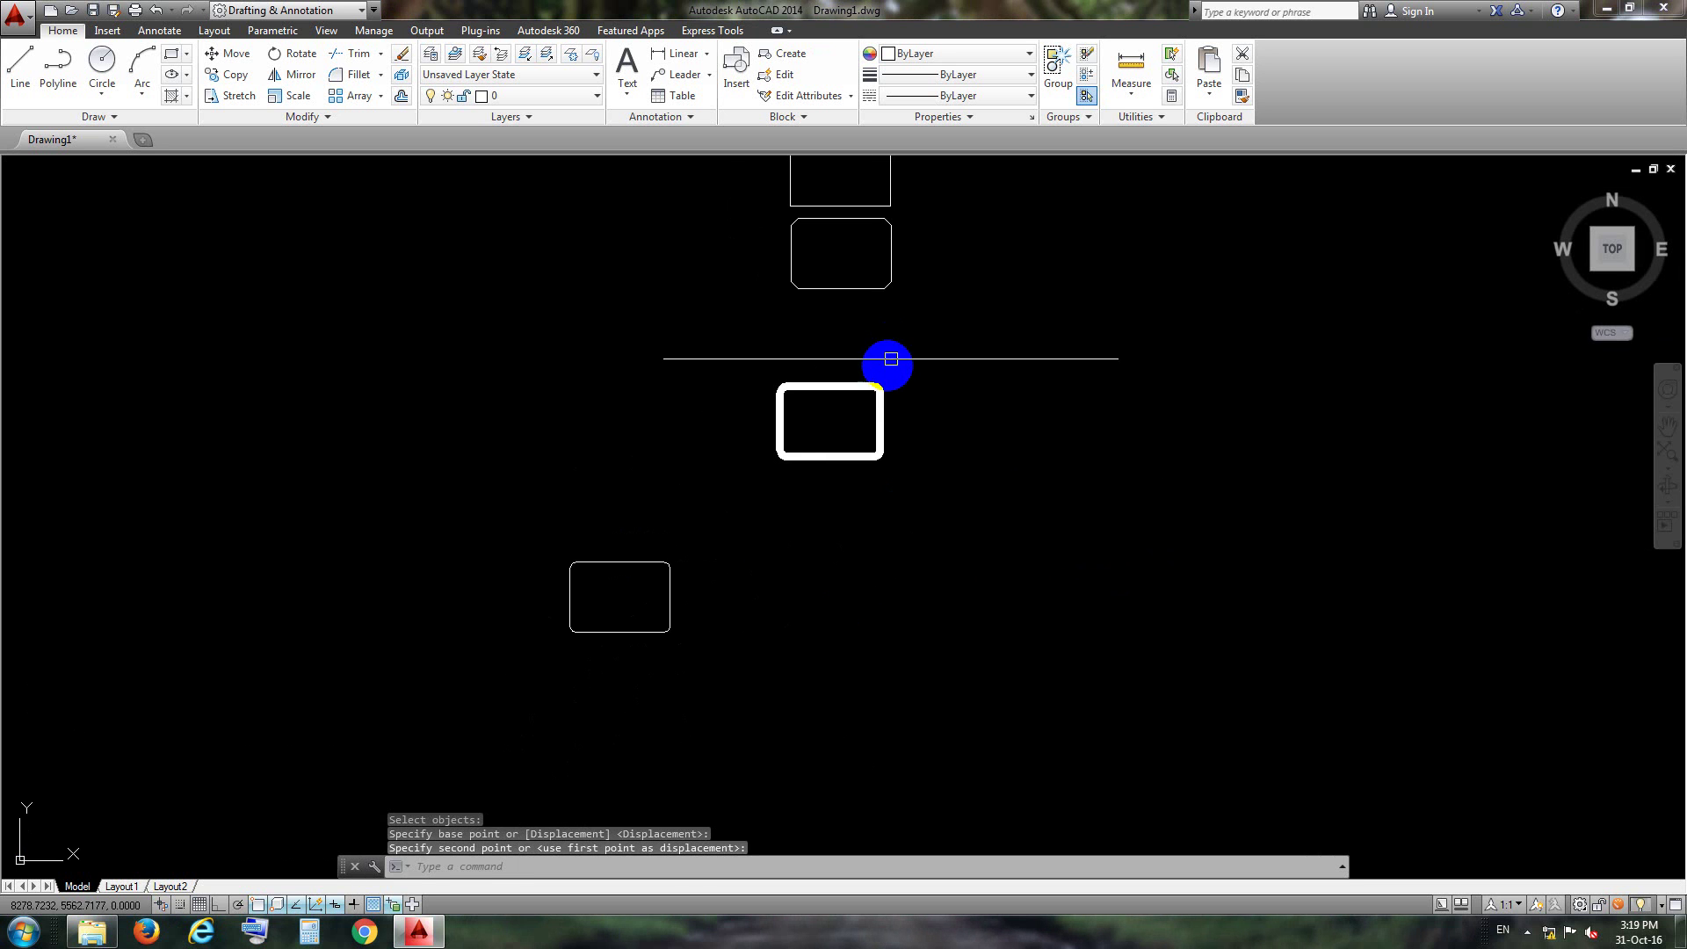
# Step: Window-select the filleted rectangle and move it below the chamfered one
pyautogui.press('Return')
pyautogui.click(697, 538)
pyautogui.click(509, 632)
pyautogui.press('Return')
pyautogui.click(671, 631)
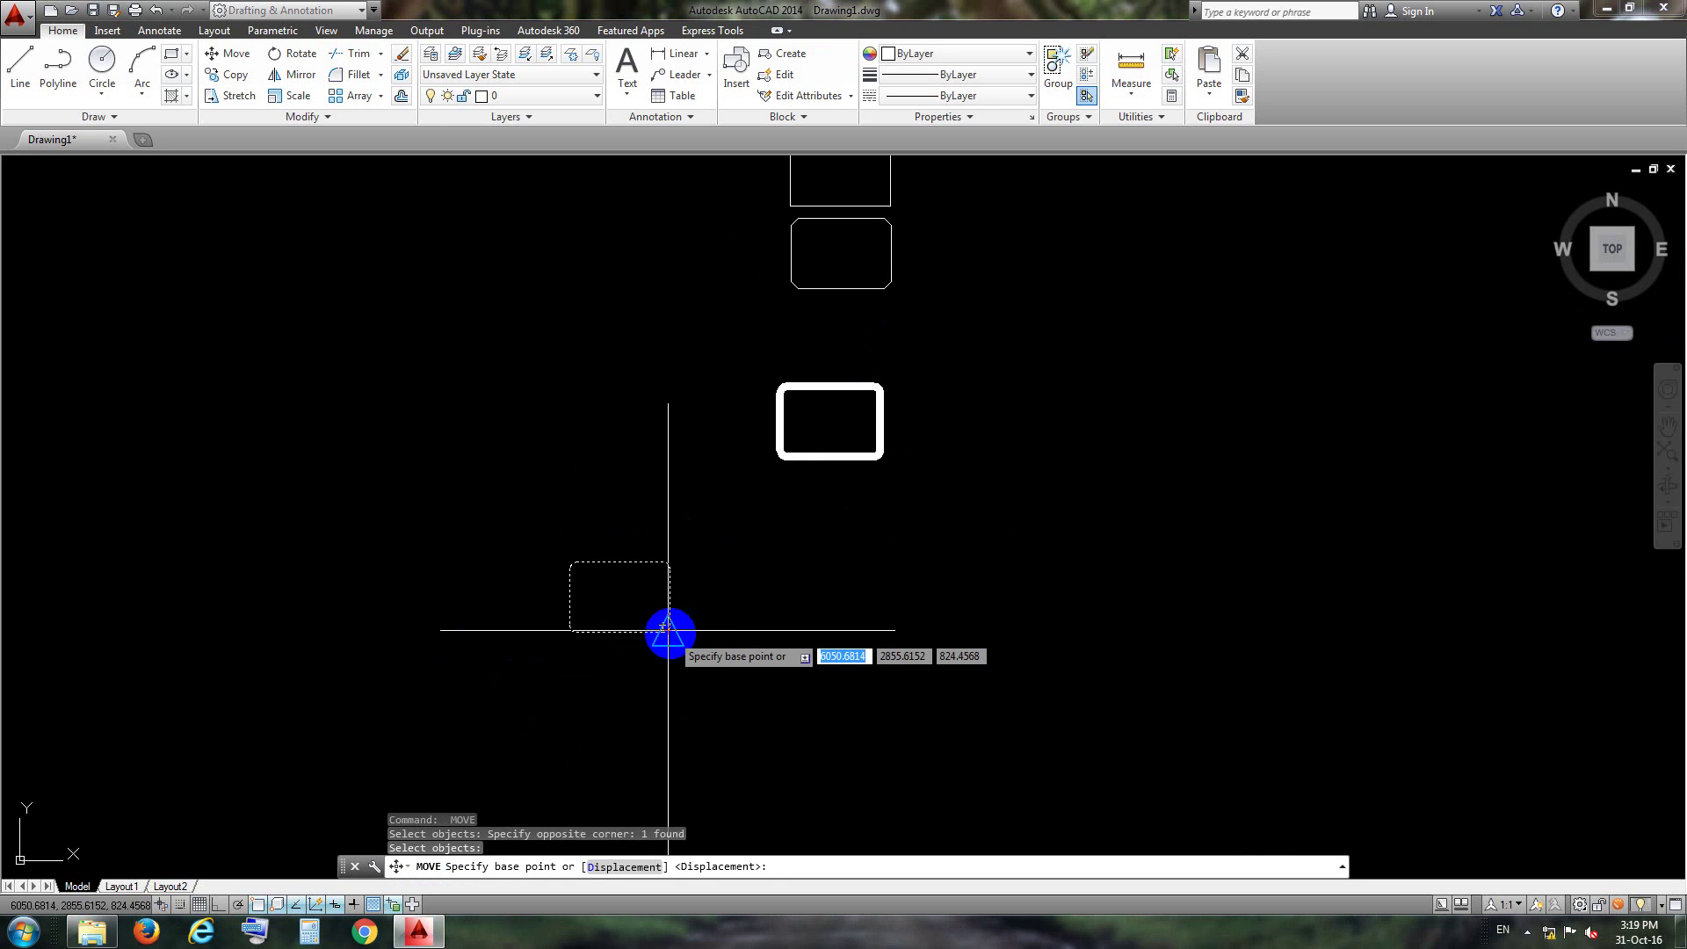
pyautogui.scroll(5, 859, 358)
pyautogui.scroll(-2, 923, 433)
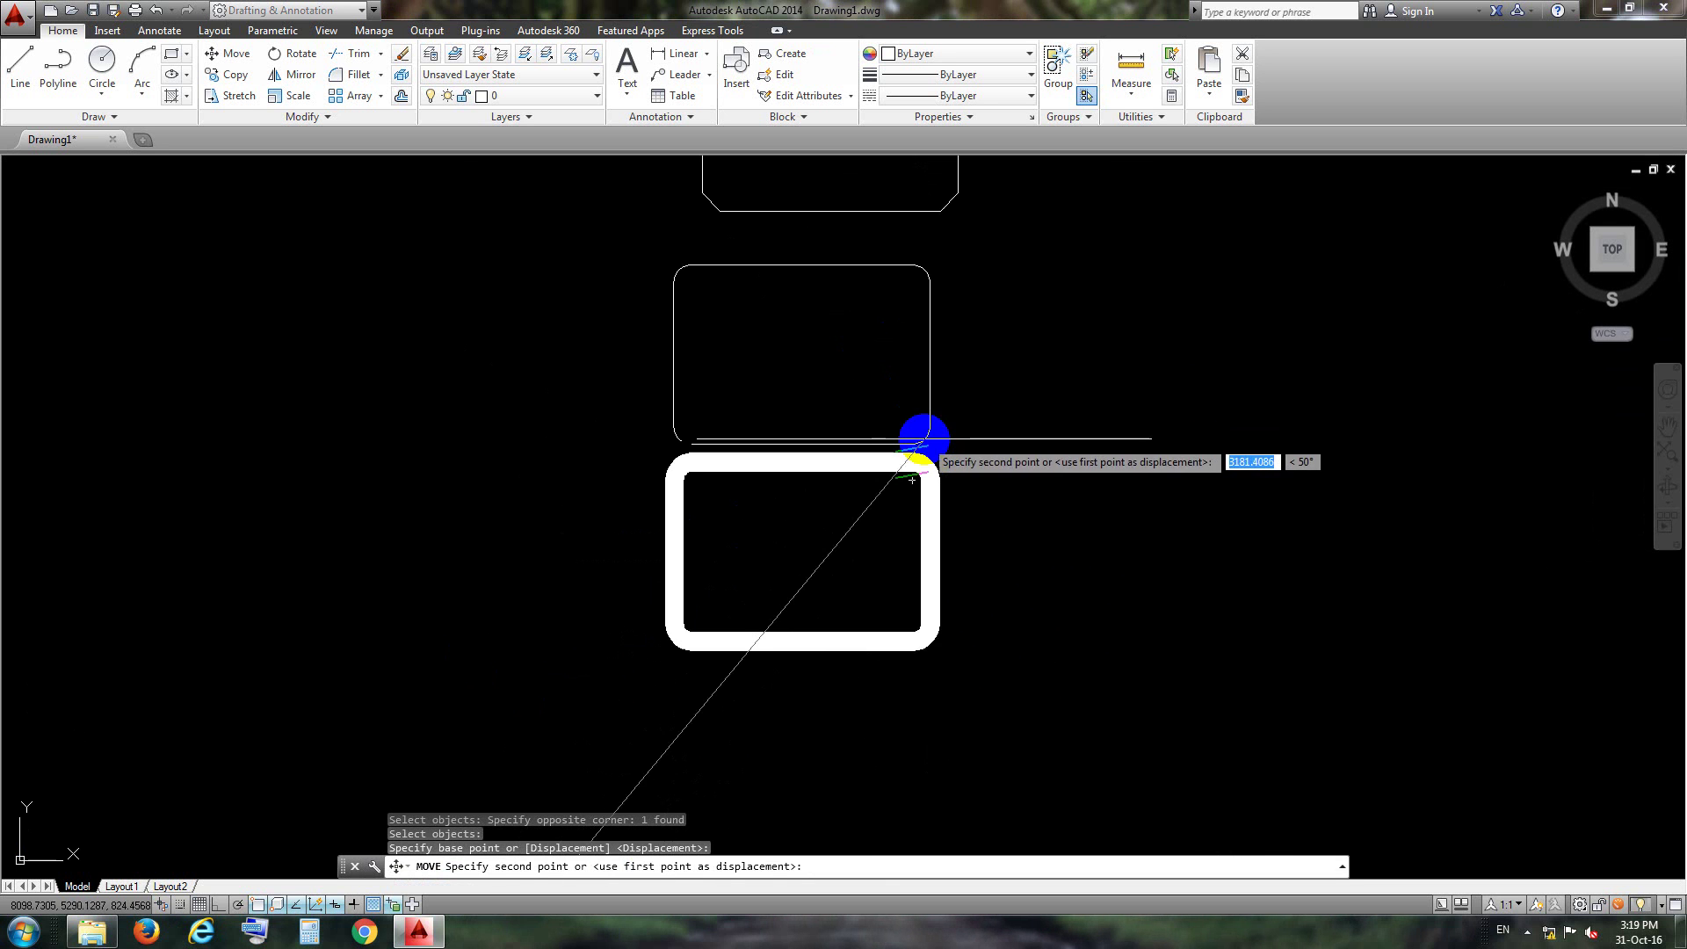
pyautogui.scroll(-3, 958, 409)
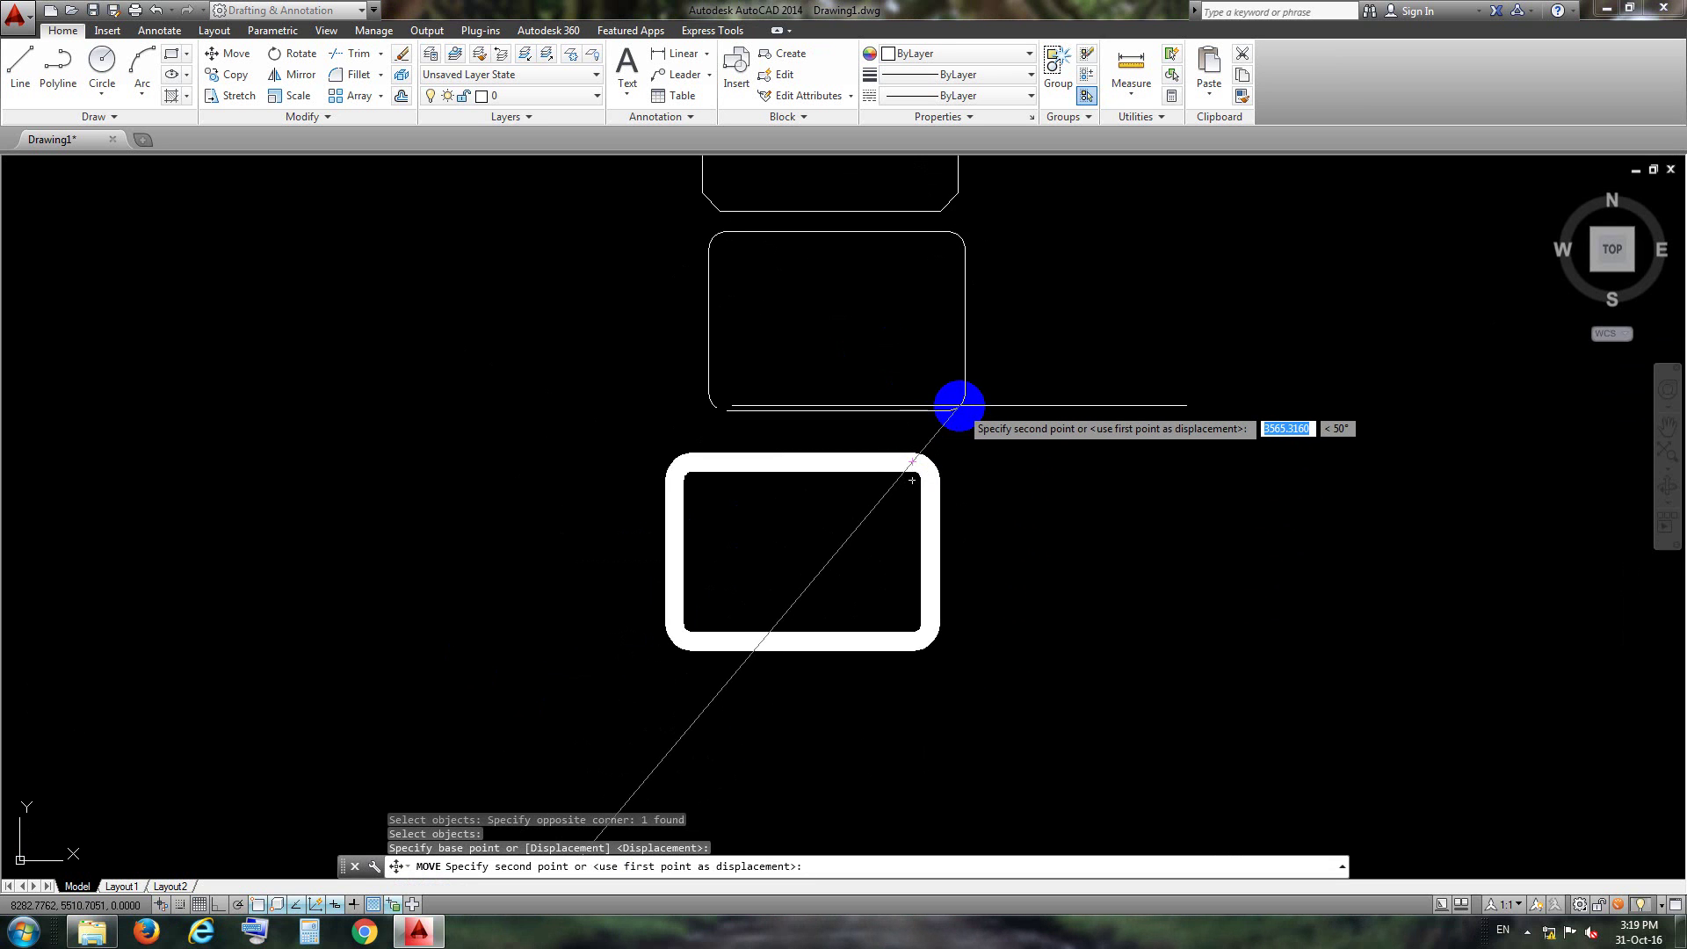
pyautogui.scroll(-3, 949, 423)
pyautogui.scroll(2, 962, 400)
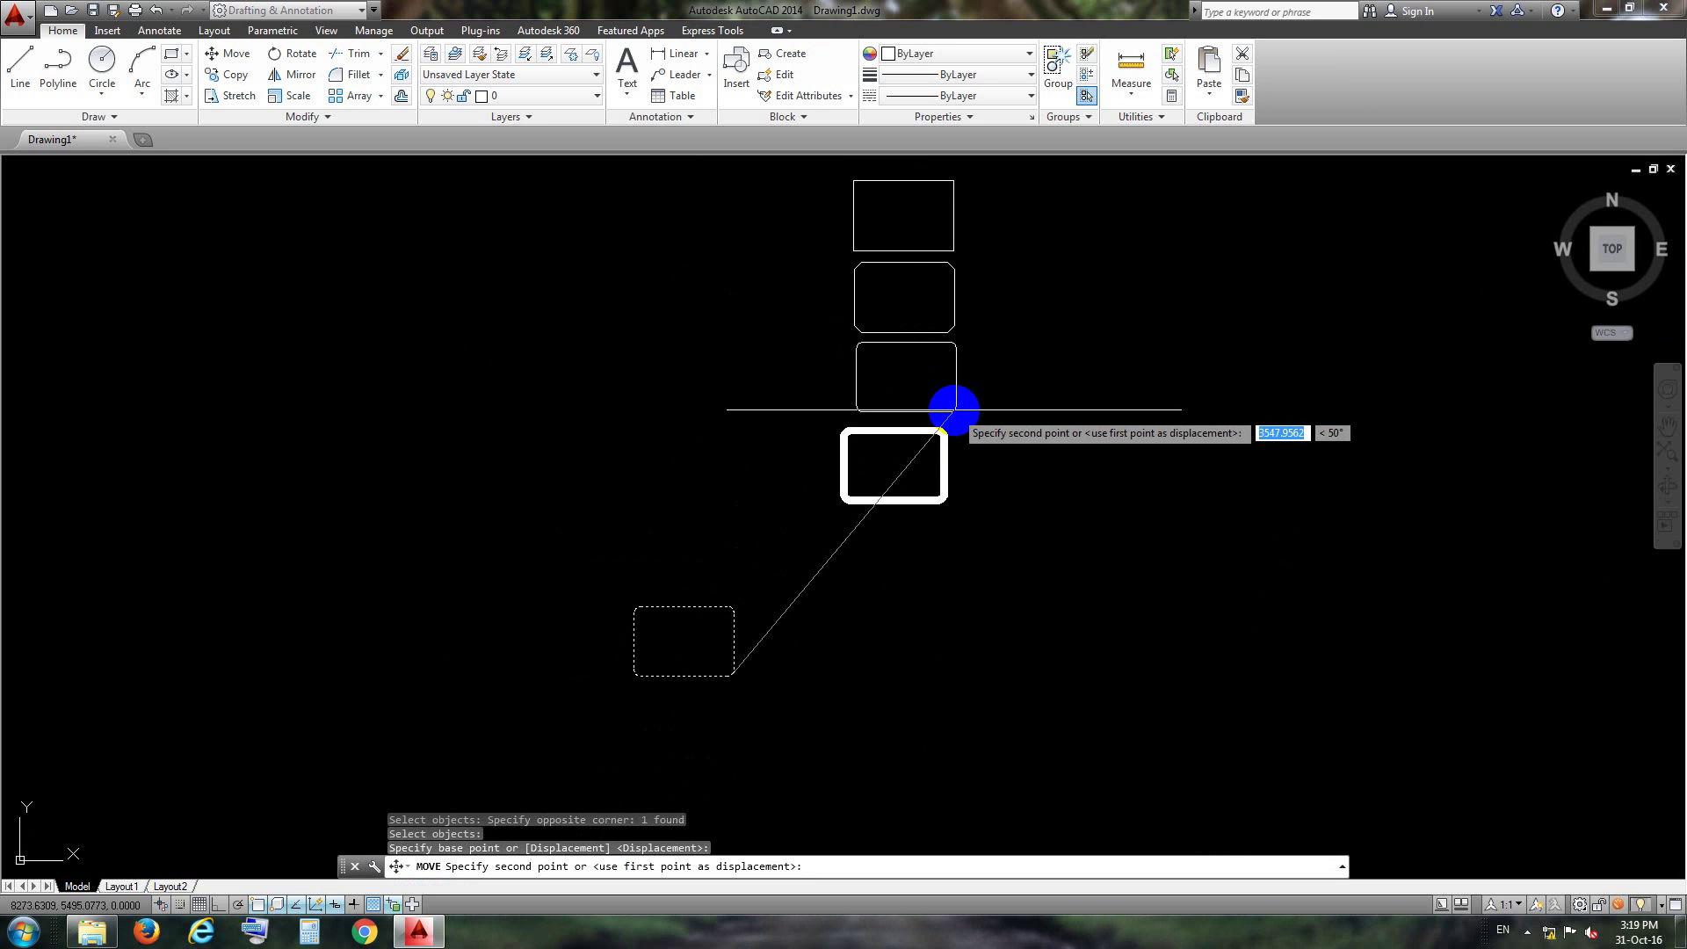
pyautogui.click(954, 408)
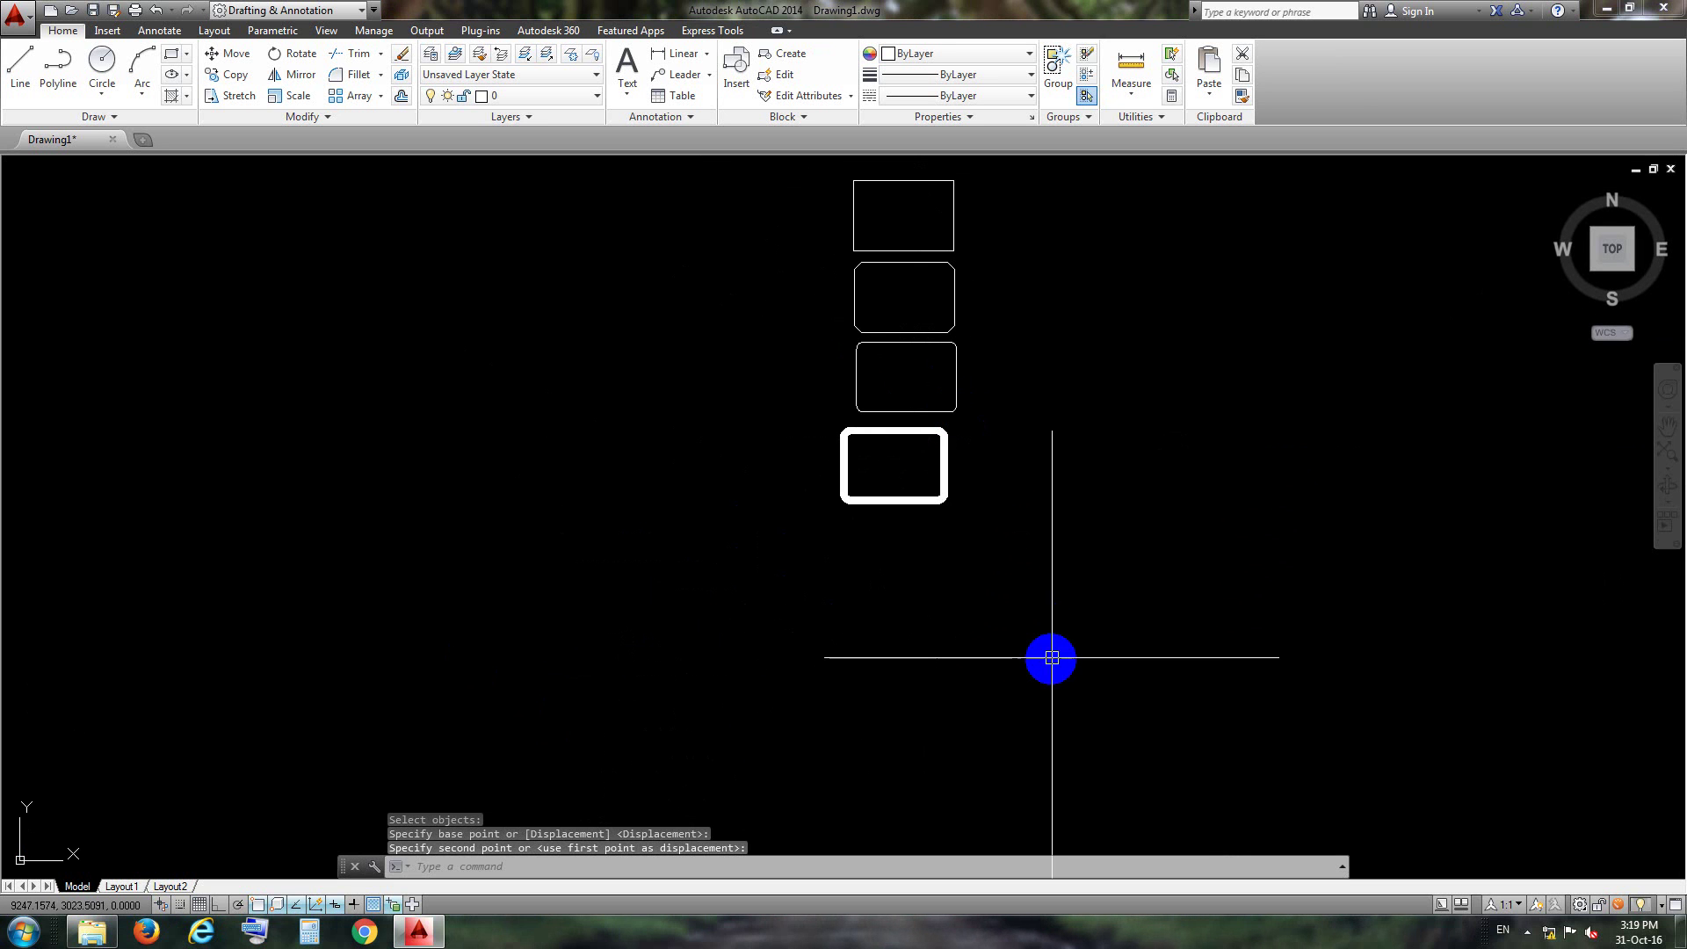
pyautogui.scroll(6, 957, 490)
pyautogui.scroll(-4, 960, 489)
# Step: Move the thick-line rectangle into line at the bottom of the column
pyautogui.click(938, 502)
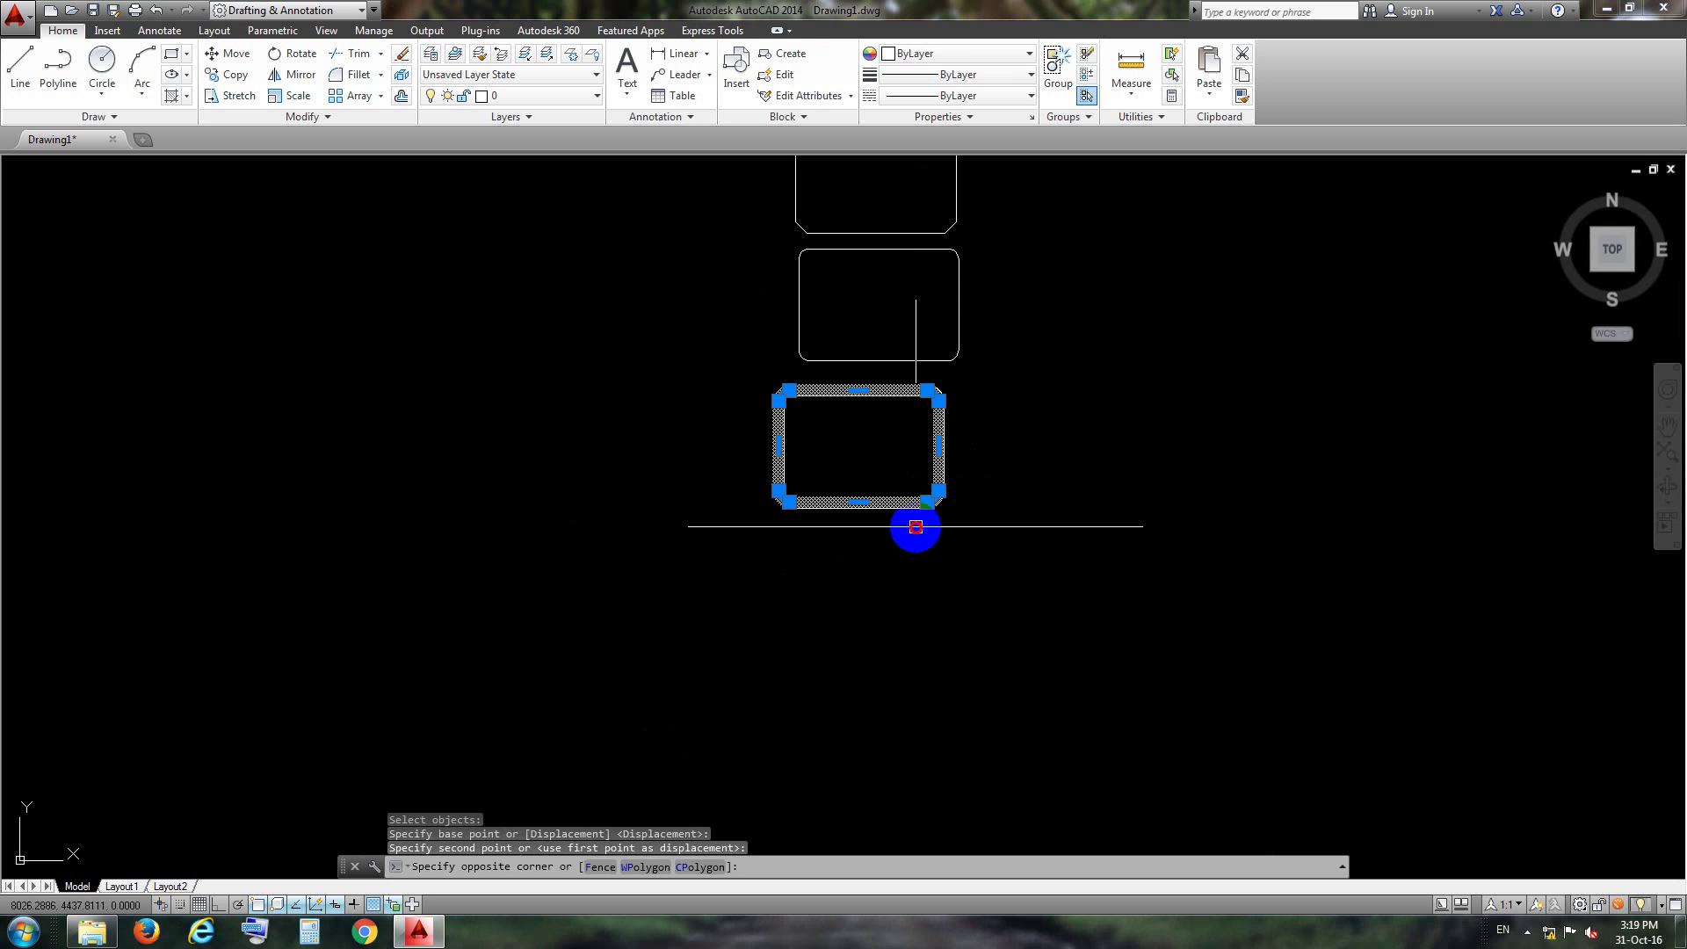
pyautogui.write('m')
pyautogui.press('Return')
pyautogui.click(938, 499)
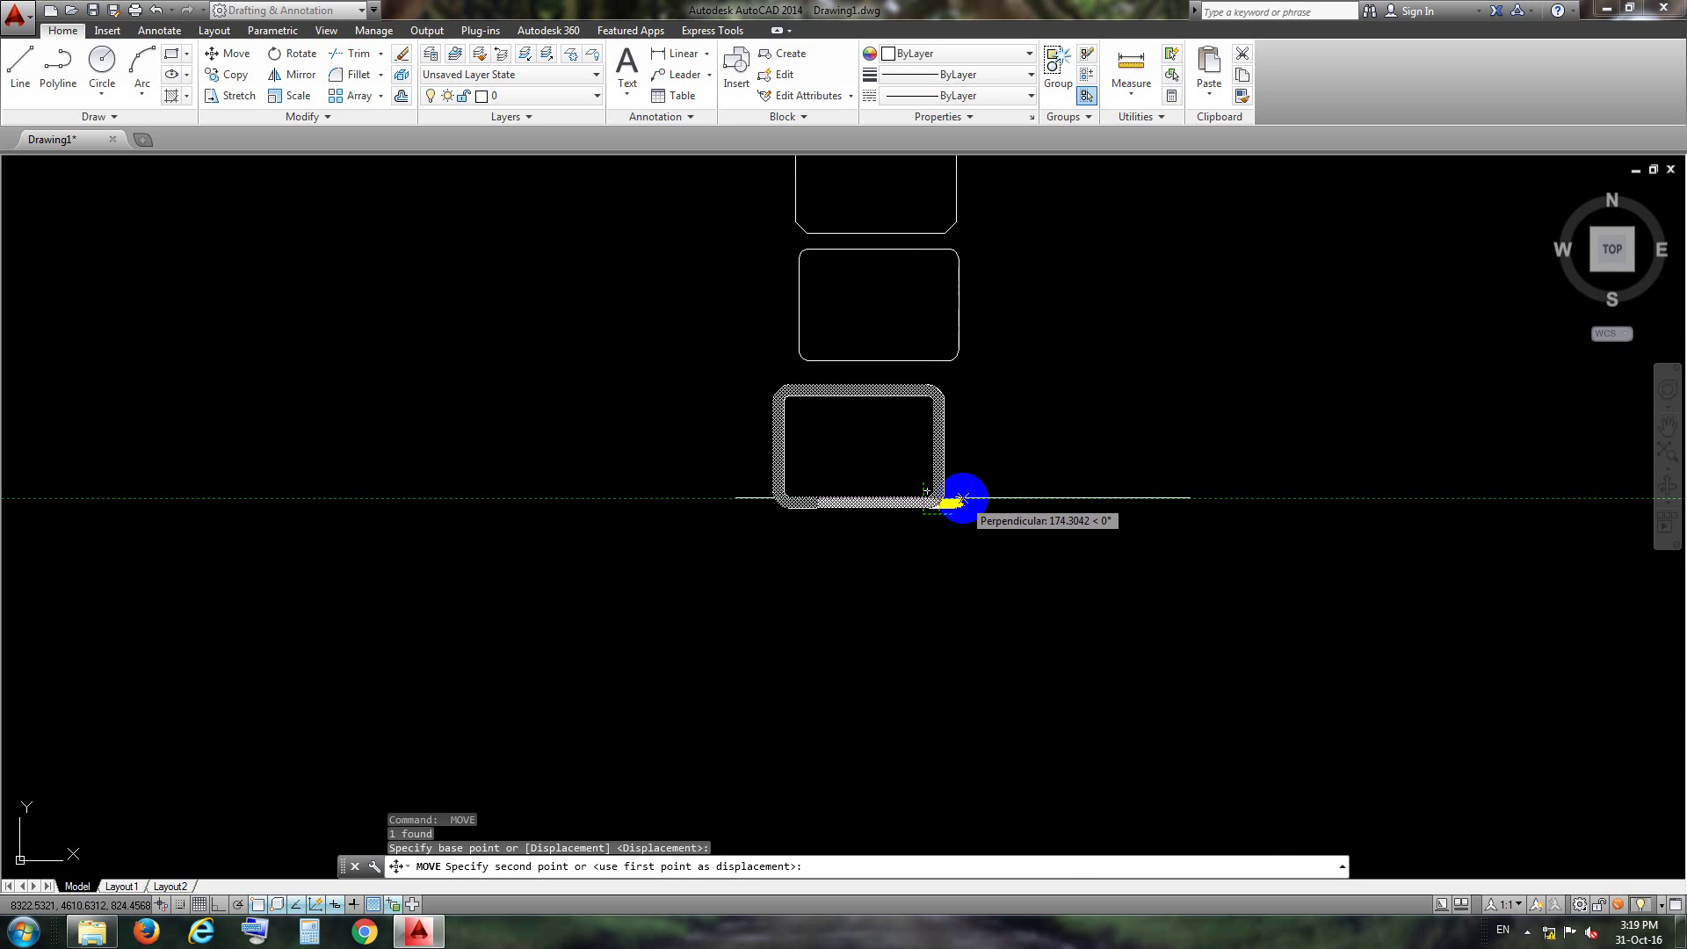
pyautogui.click(958, 497)
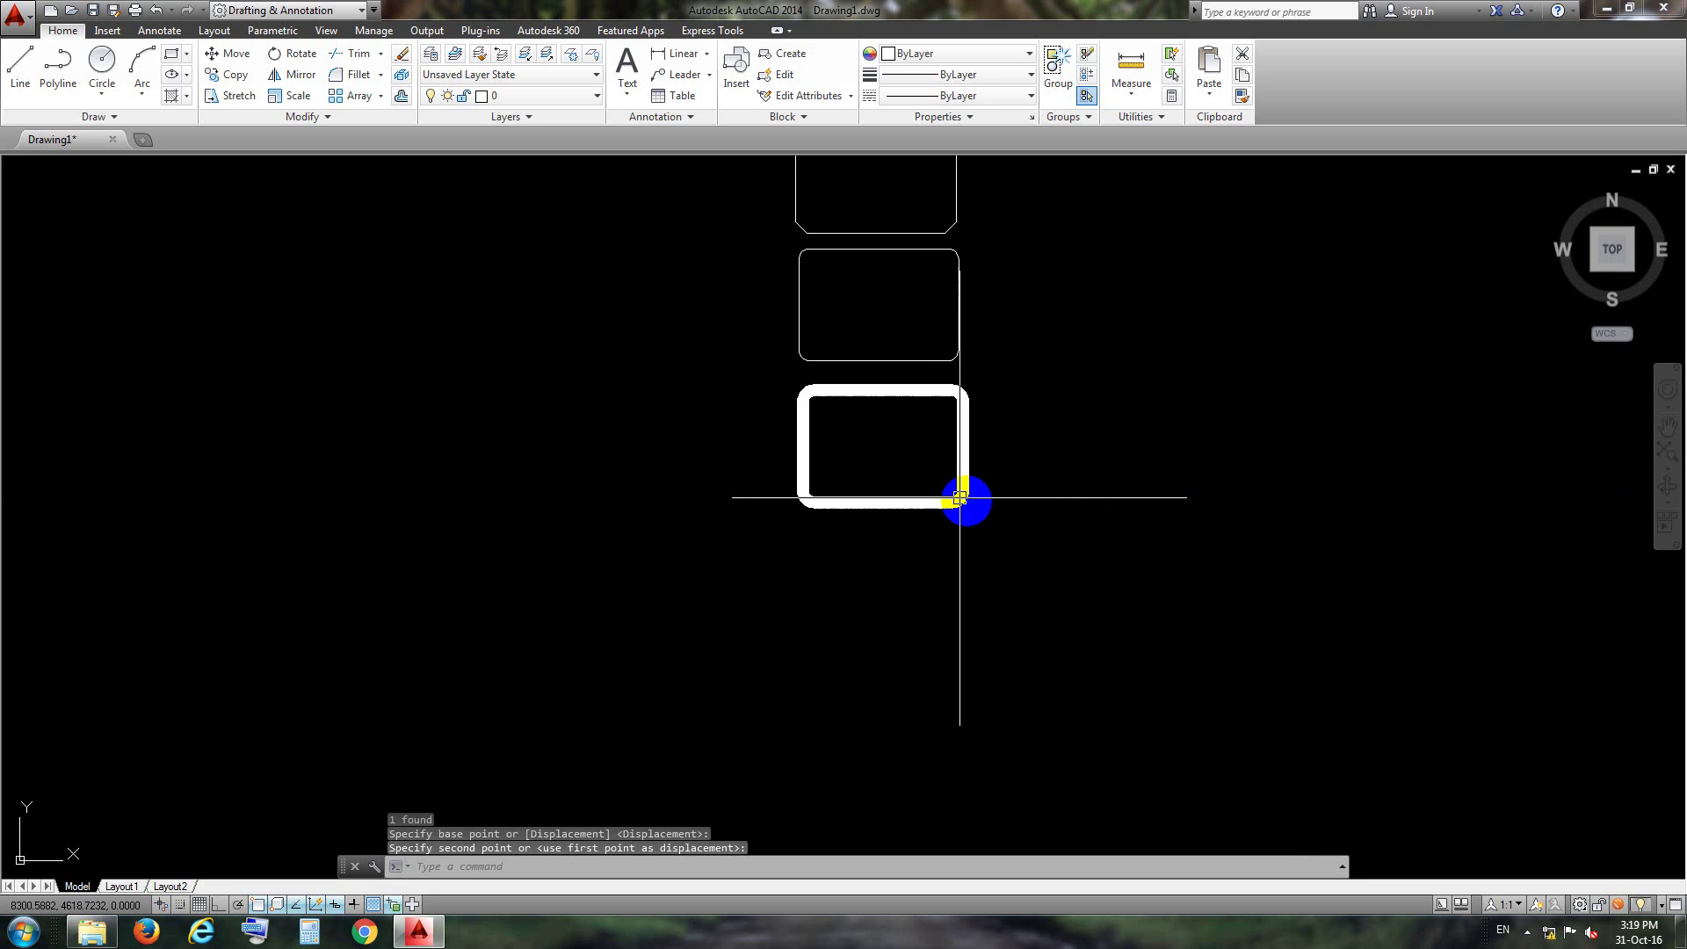
pyautogui.scroll(-6, 1093, 573)
pyautogui.scroll(5, 1057, 495)
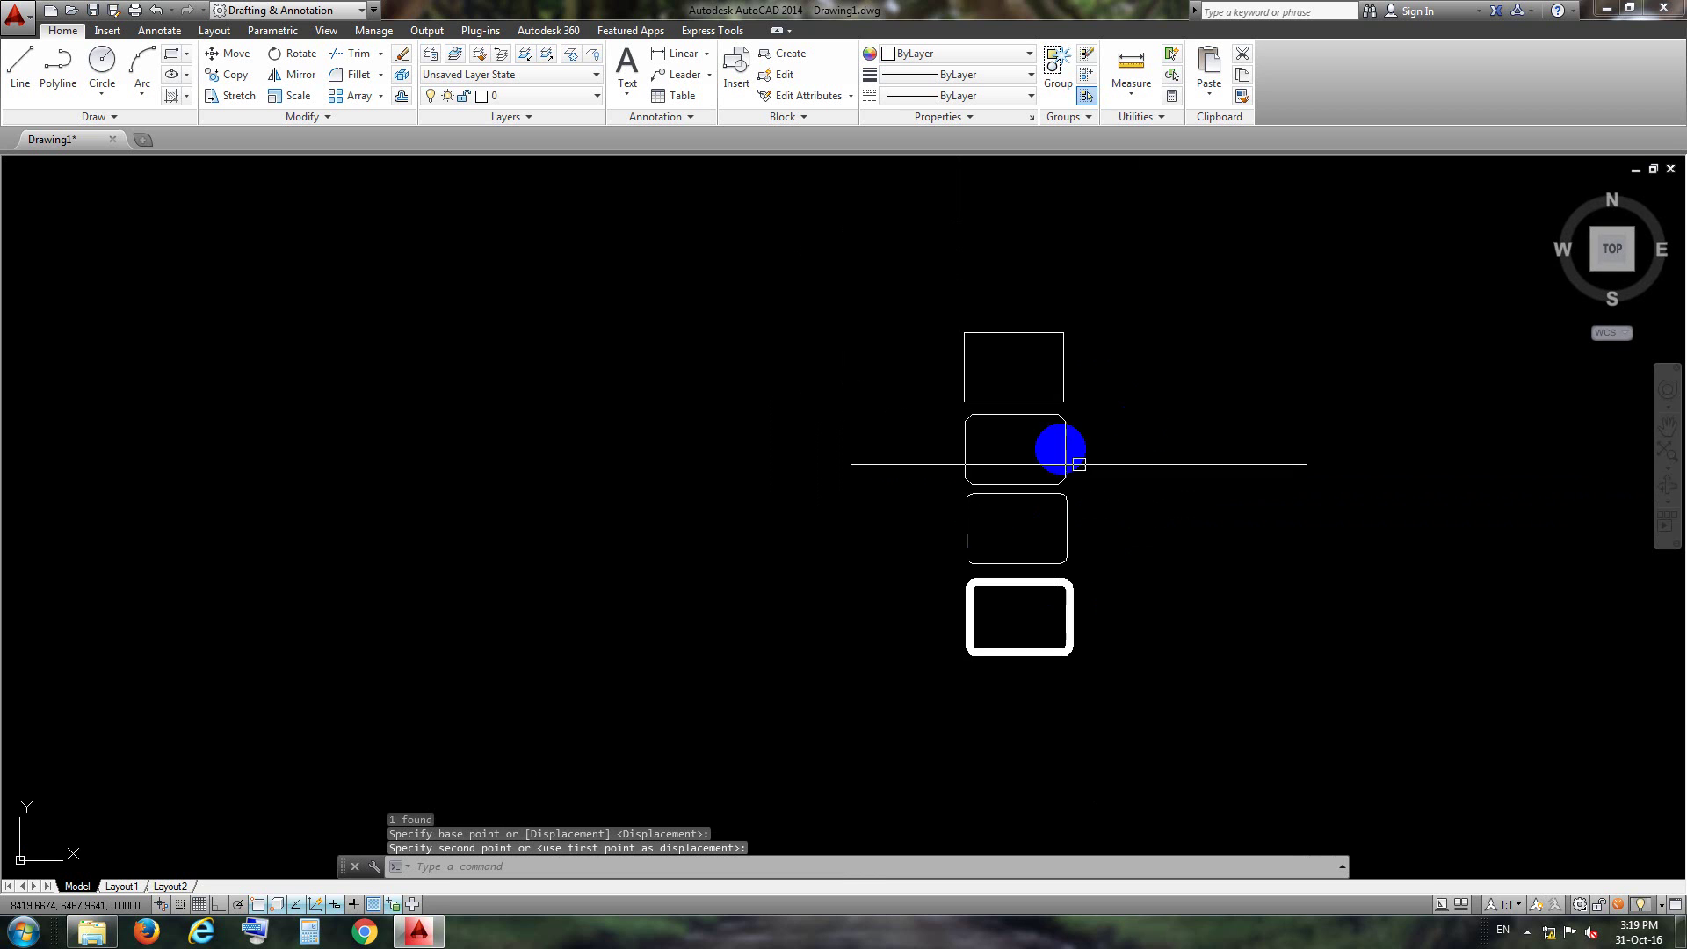
pyautogui.scroll(4, 1040, 361)
pyautogui.write('PL')
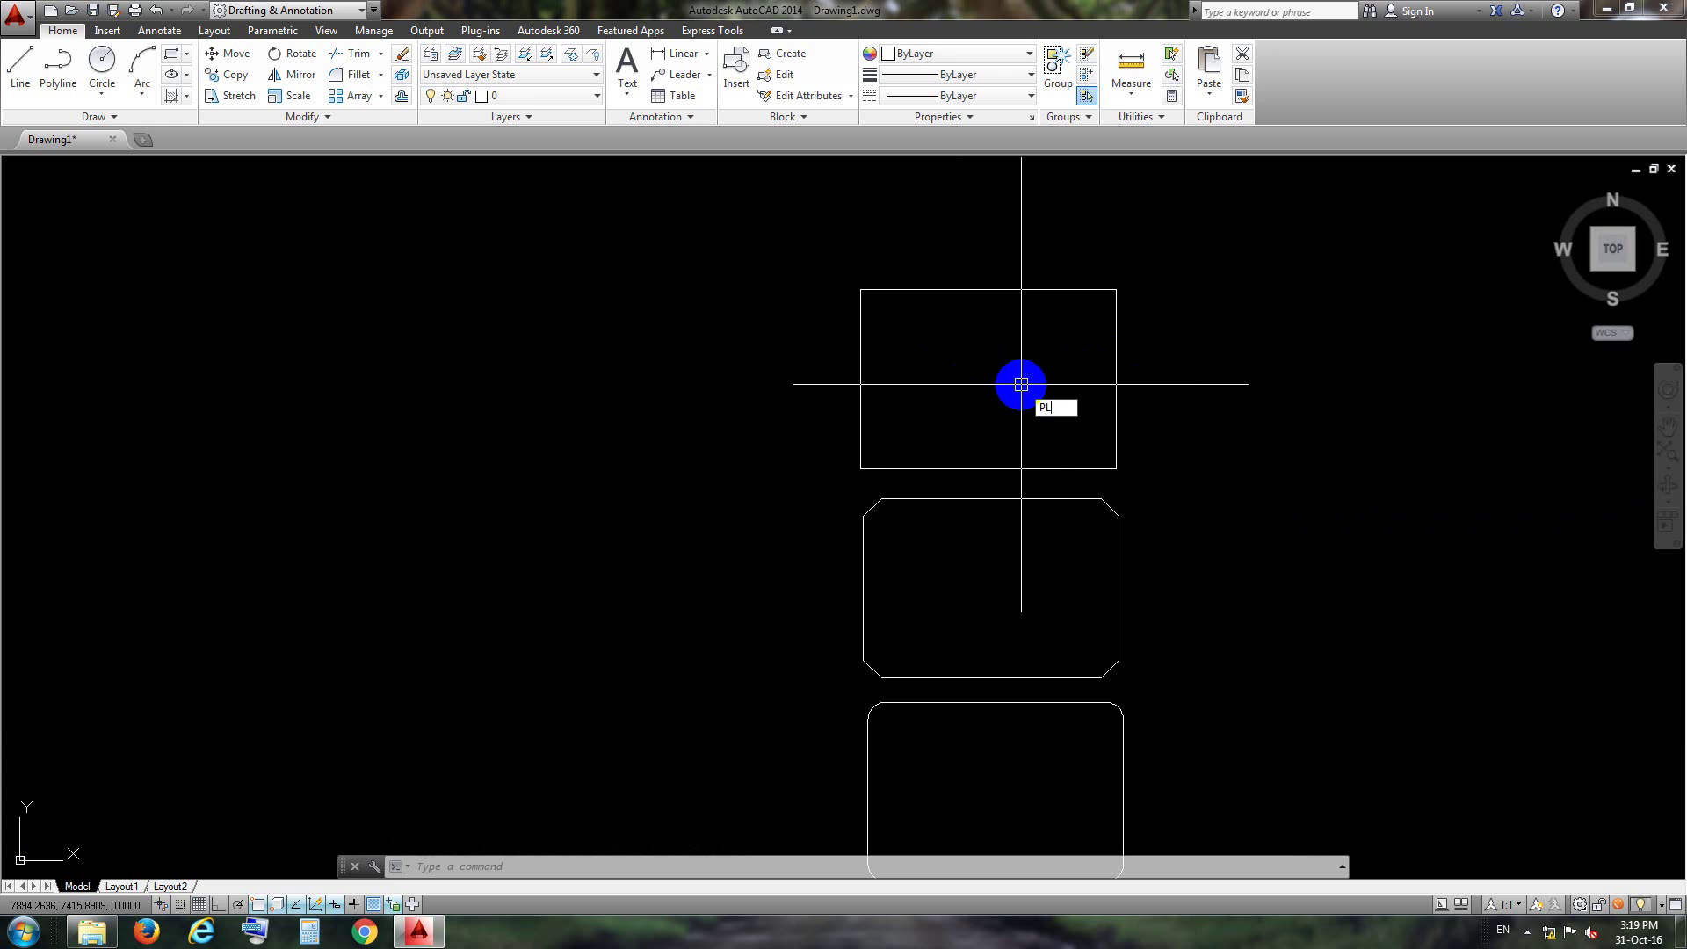
# Step: Draw a polyline numeral 1 beside the top plain rectangle
pyautogui.press('Return')
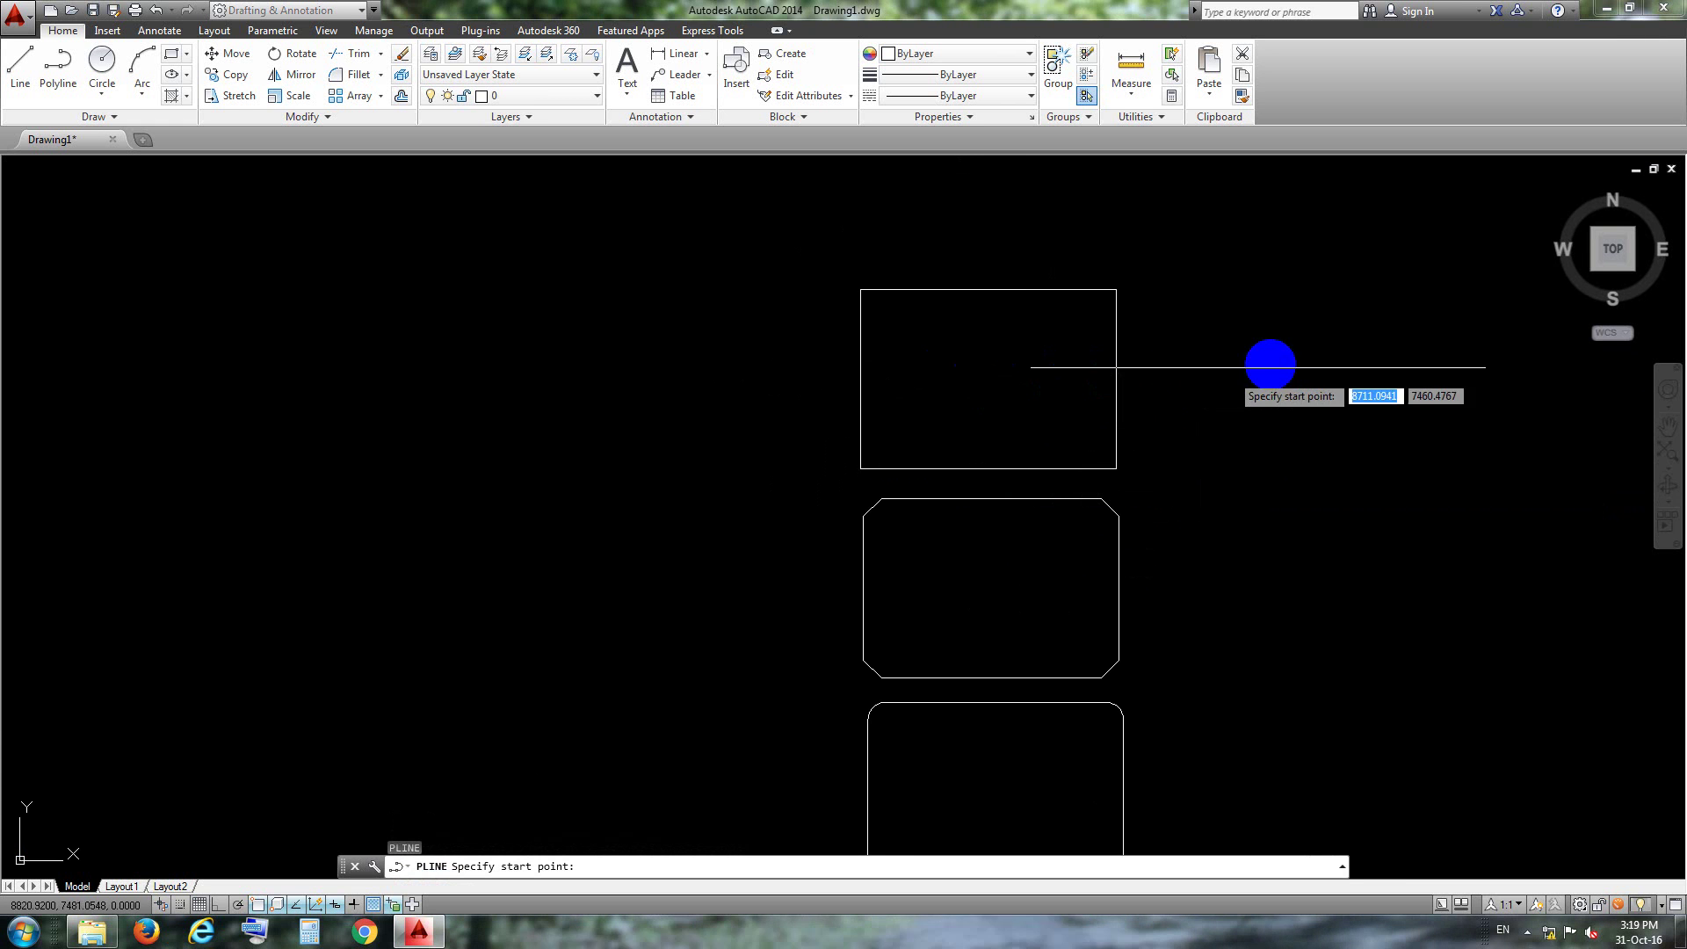
pyautogui.click(1222, 314)
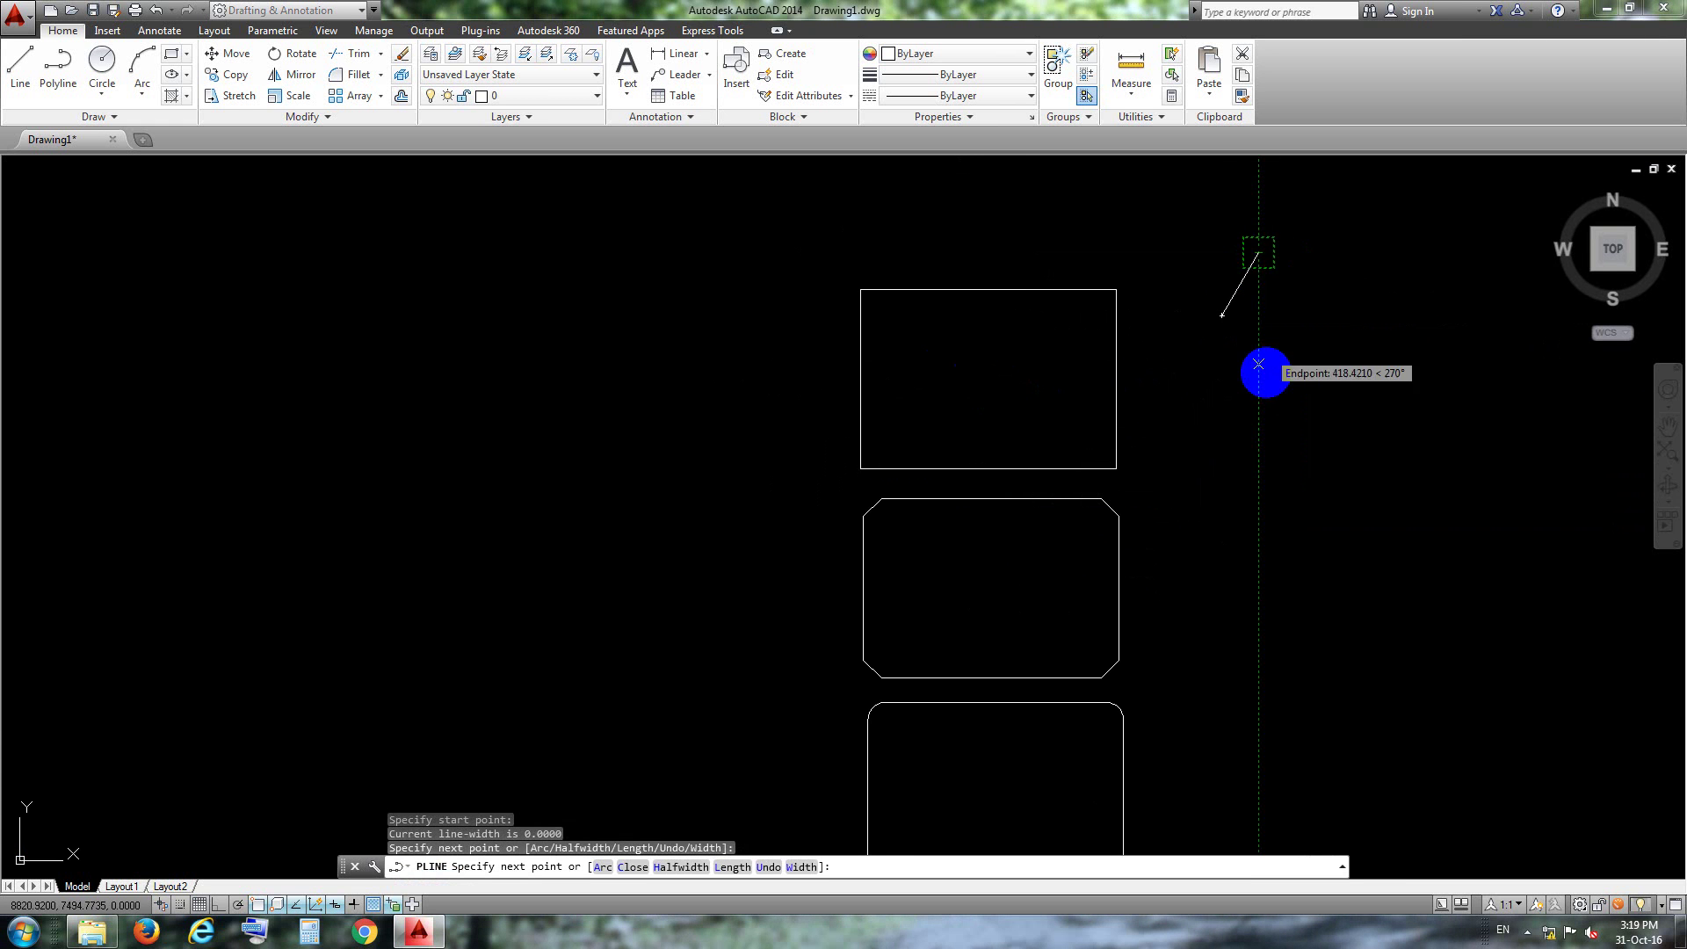
pyautogui.click(1259, 414)
pyautogui.click(1194, 417)
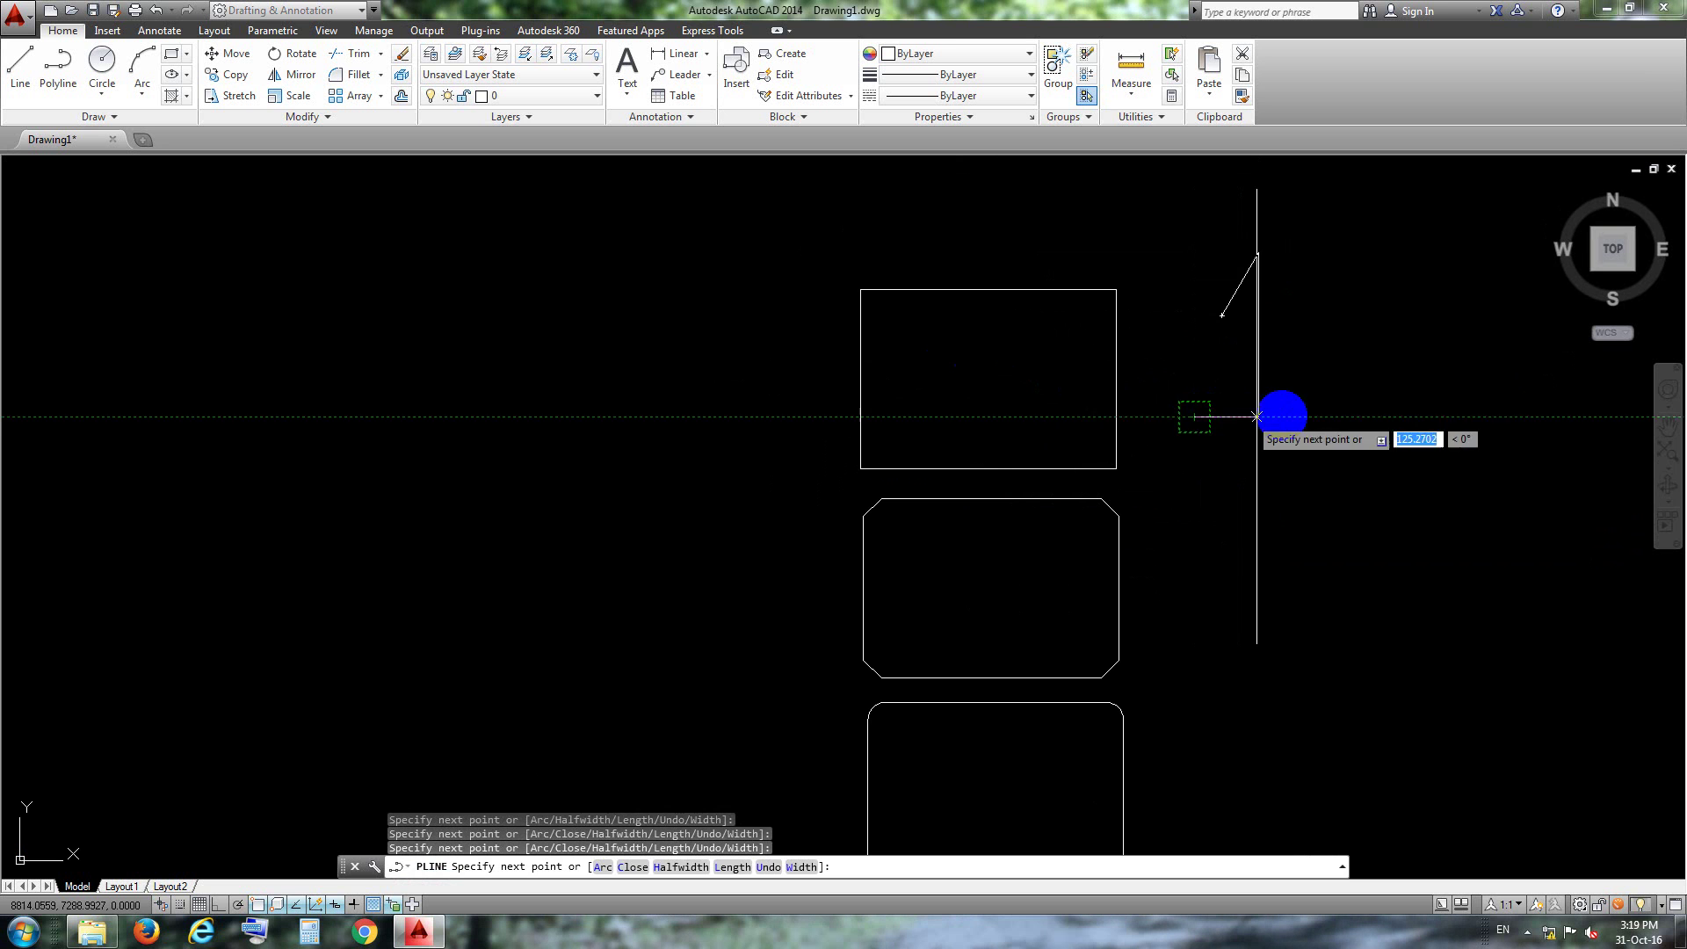
pyautogui.click(1312, 416)
pyautogui.moveTo(1309, 528); pyautogui.dragTo(1288, 449, button='middle')
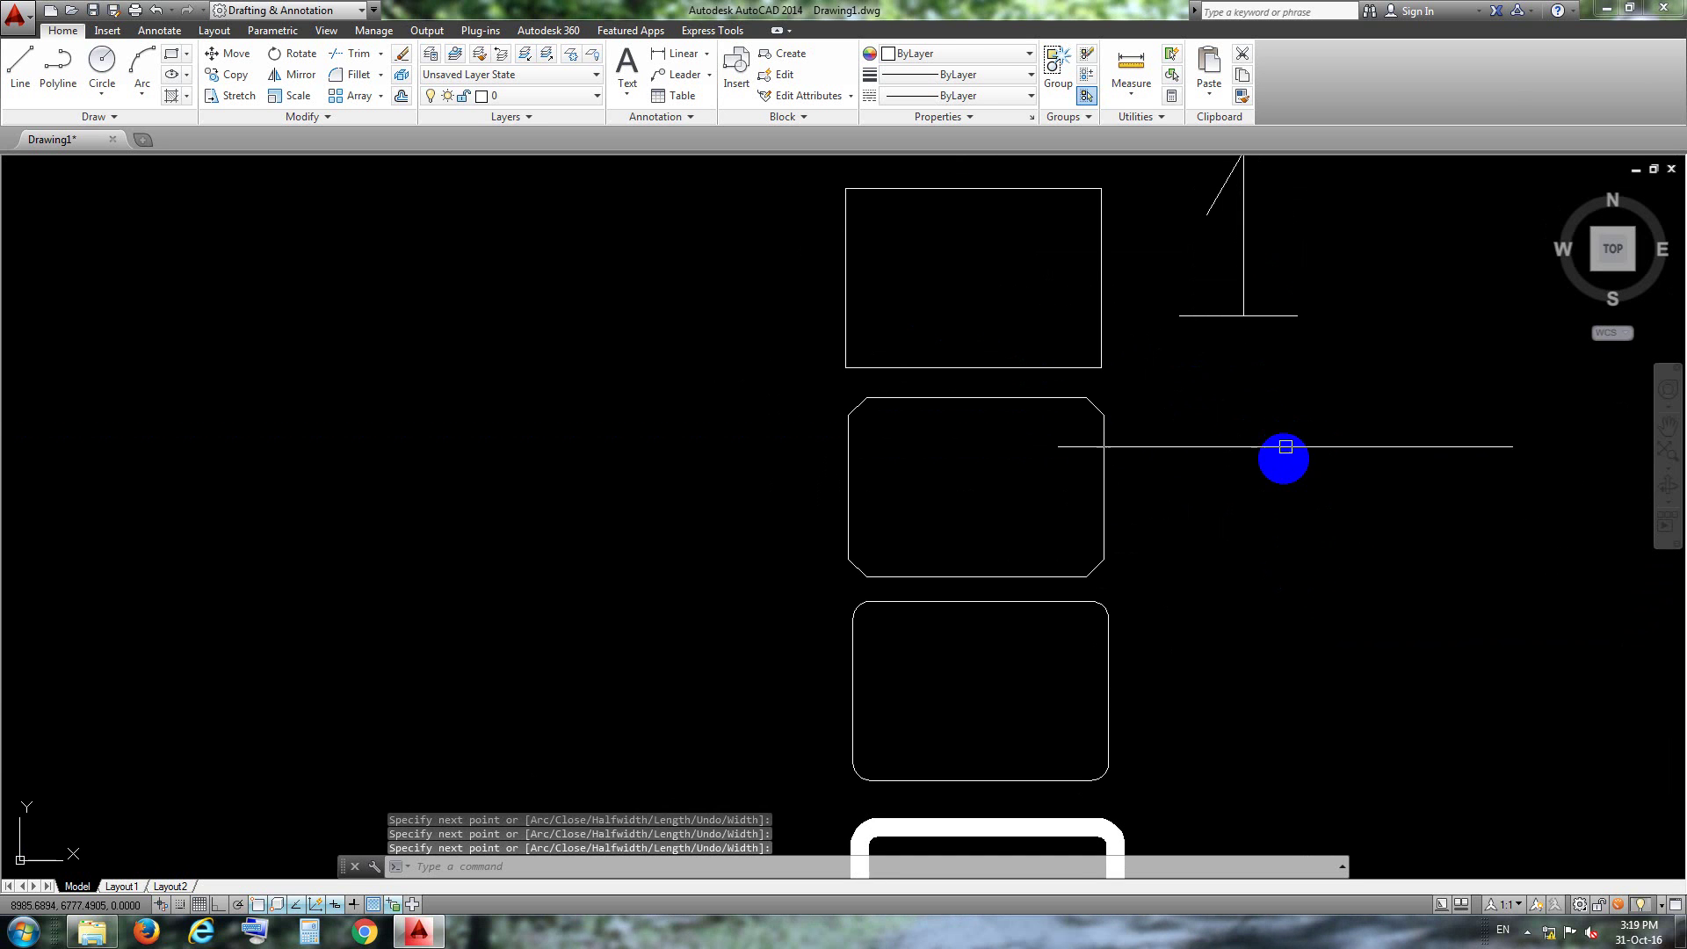
# Step: Draw a multi-segment polyline numeral 2 beside the chamfered rectangle
pyautogui.press('Return')
pyautogui.press('Return')
pyautogui.click(1221, 438)
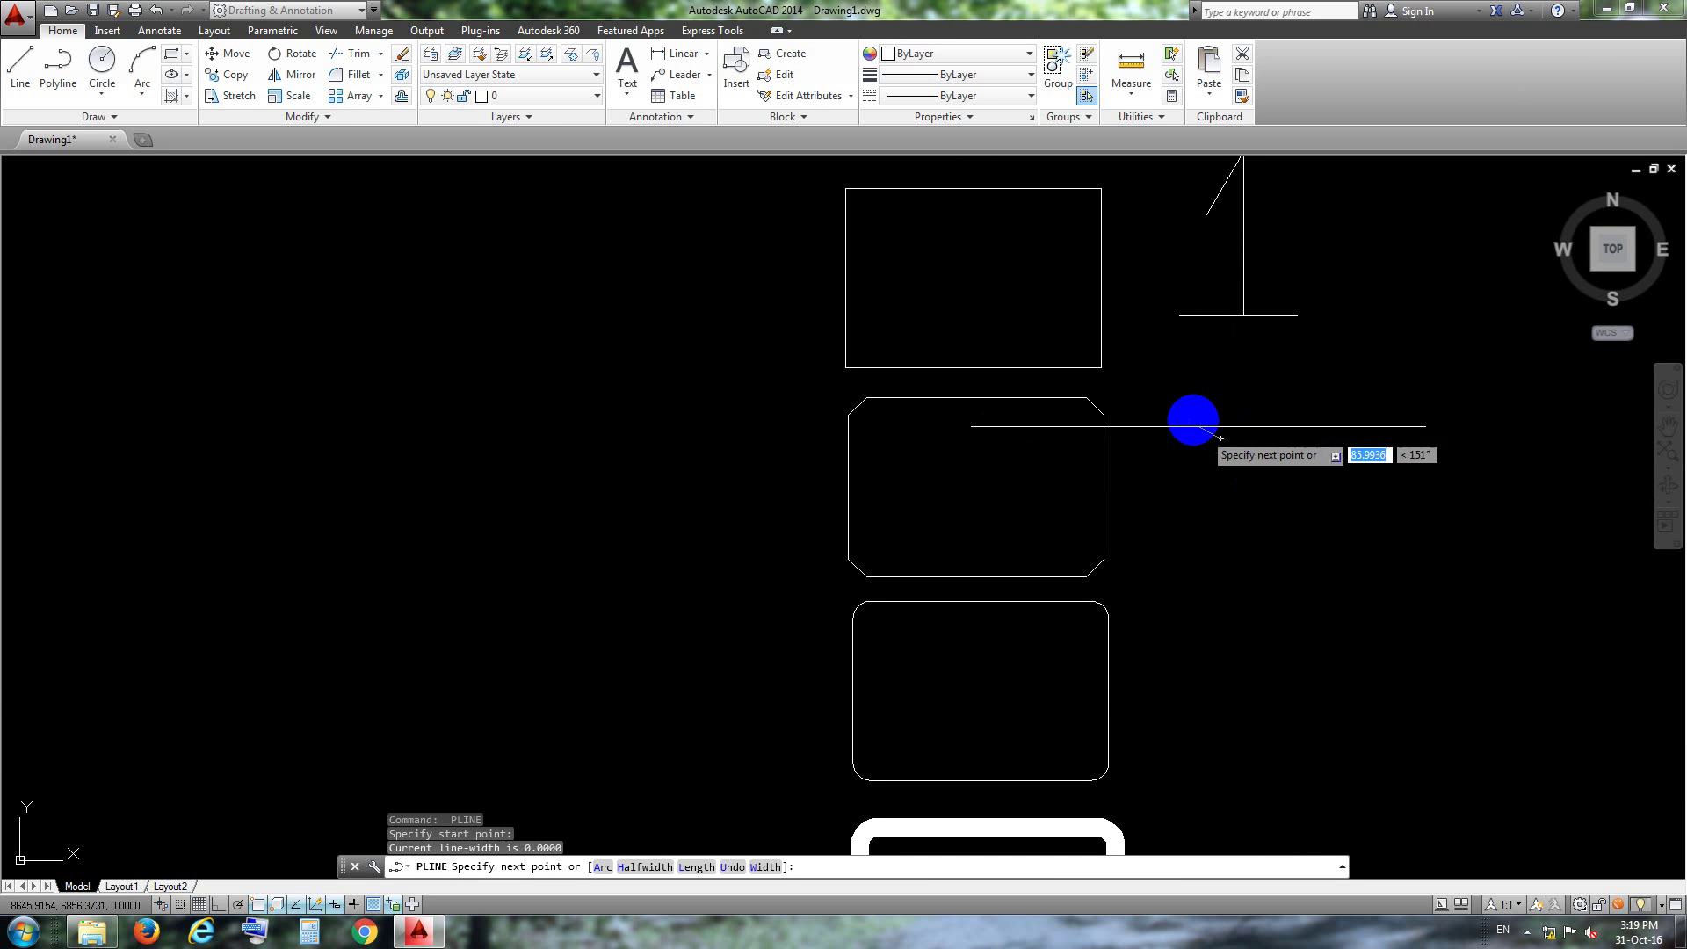
pyautogui.click(1186, 406)
pyautogui.click(1268, 374)
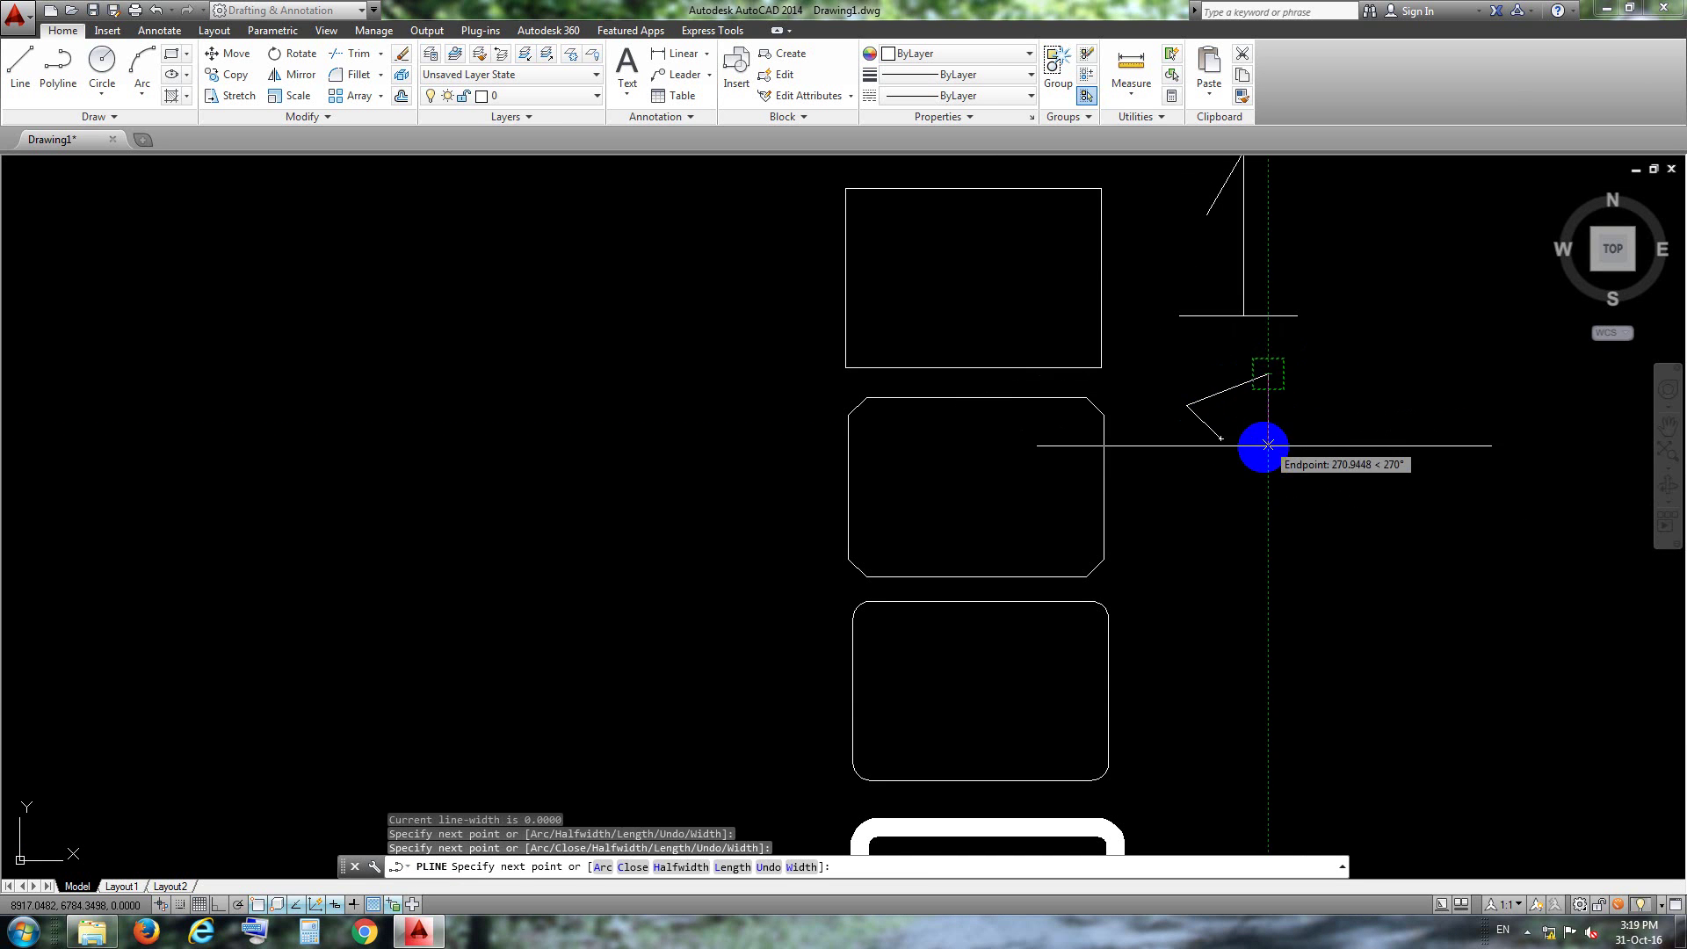
pyautogui.click(1293, 442)
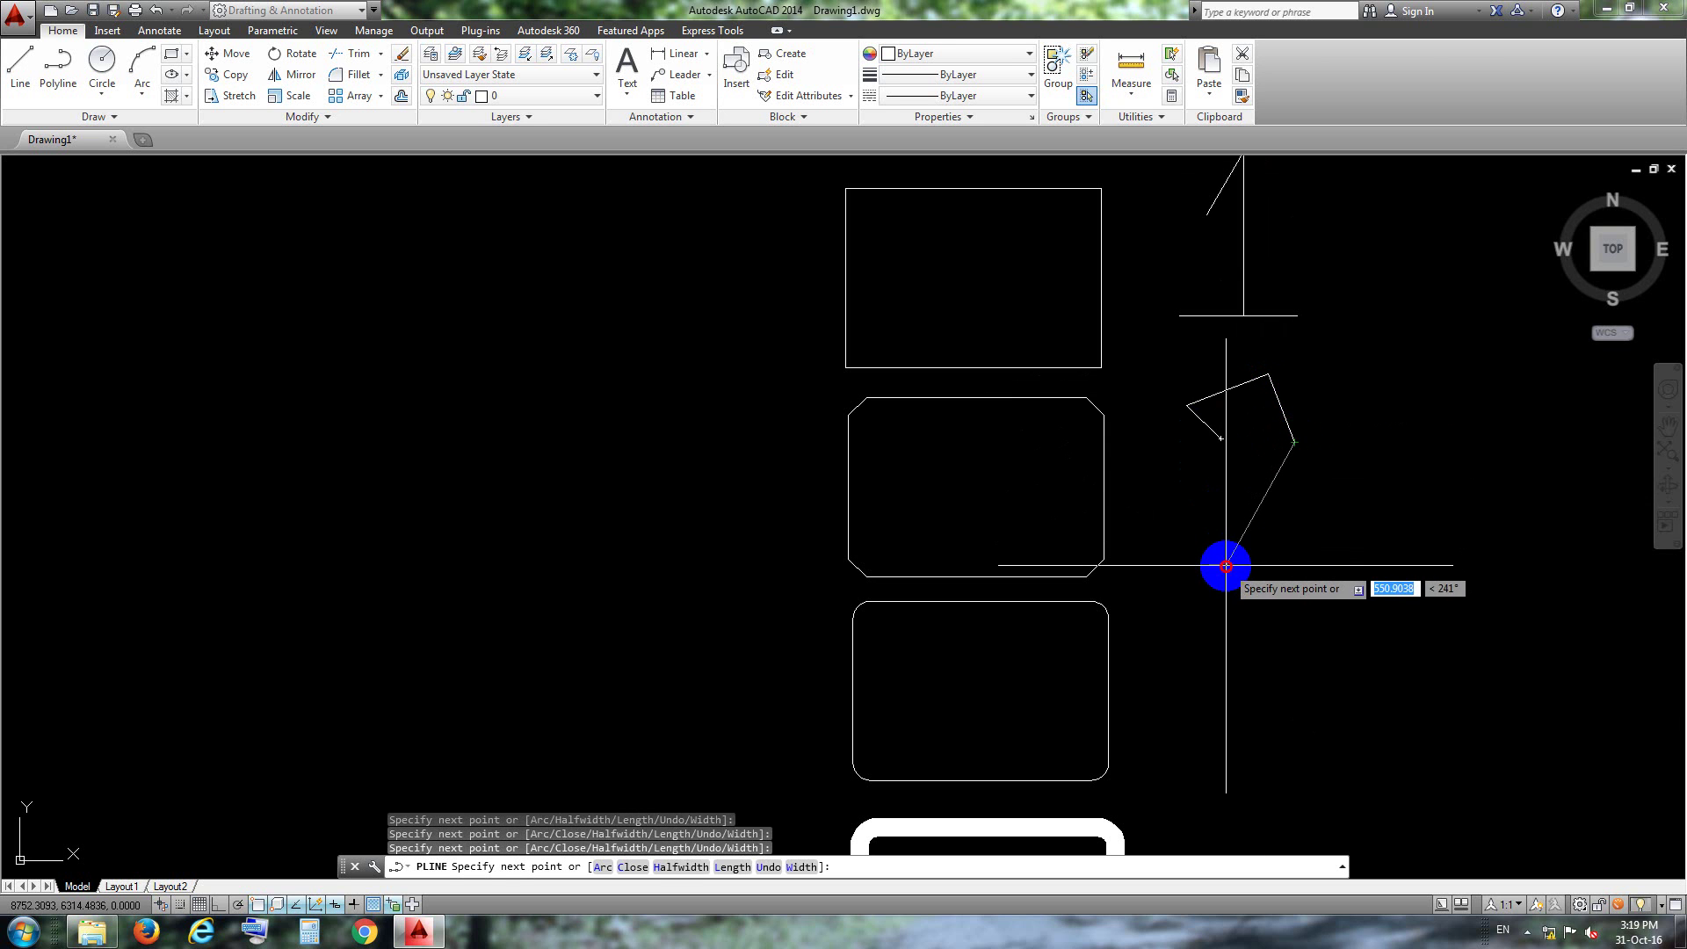
pyautogui.click(1234, 551)
pyautogui.click(1185, 516)
pyautogui.click(1220, 488)
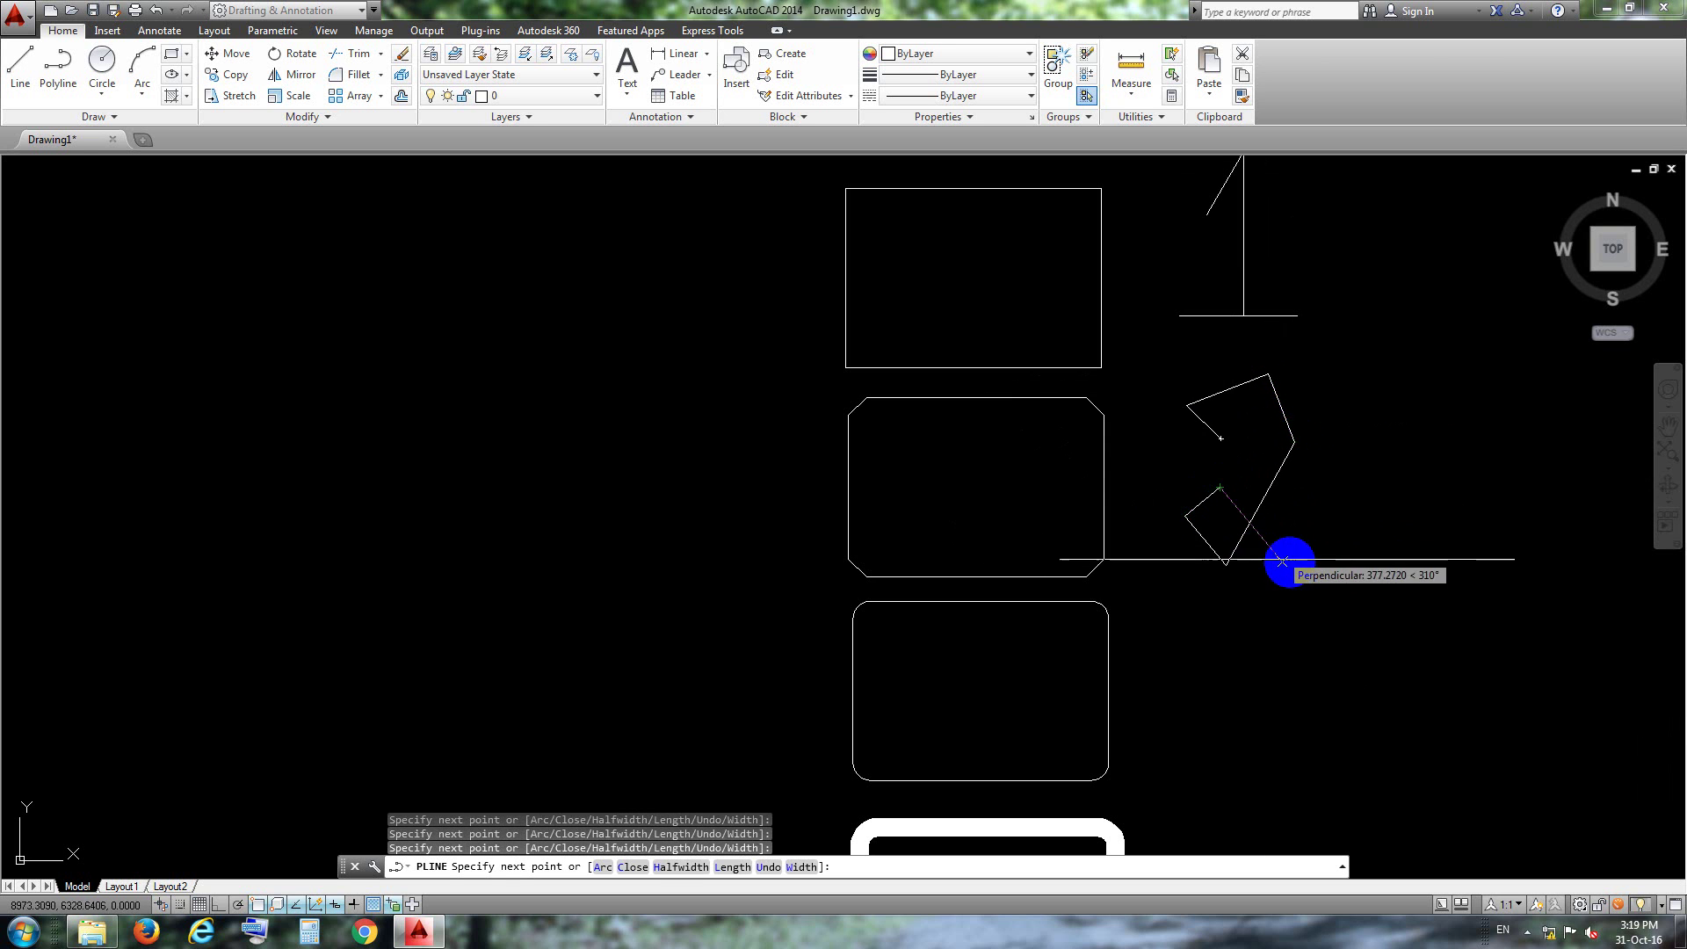
pyautogui.click(1318, 565)
pyautogui.click(1389, 477)
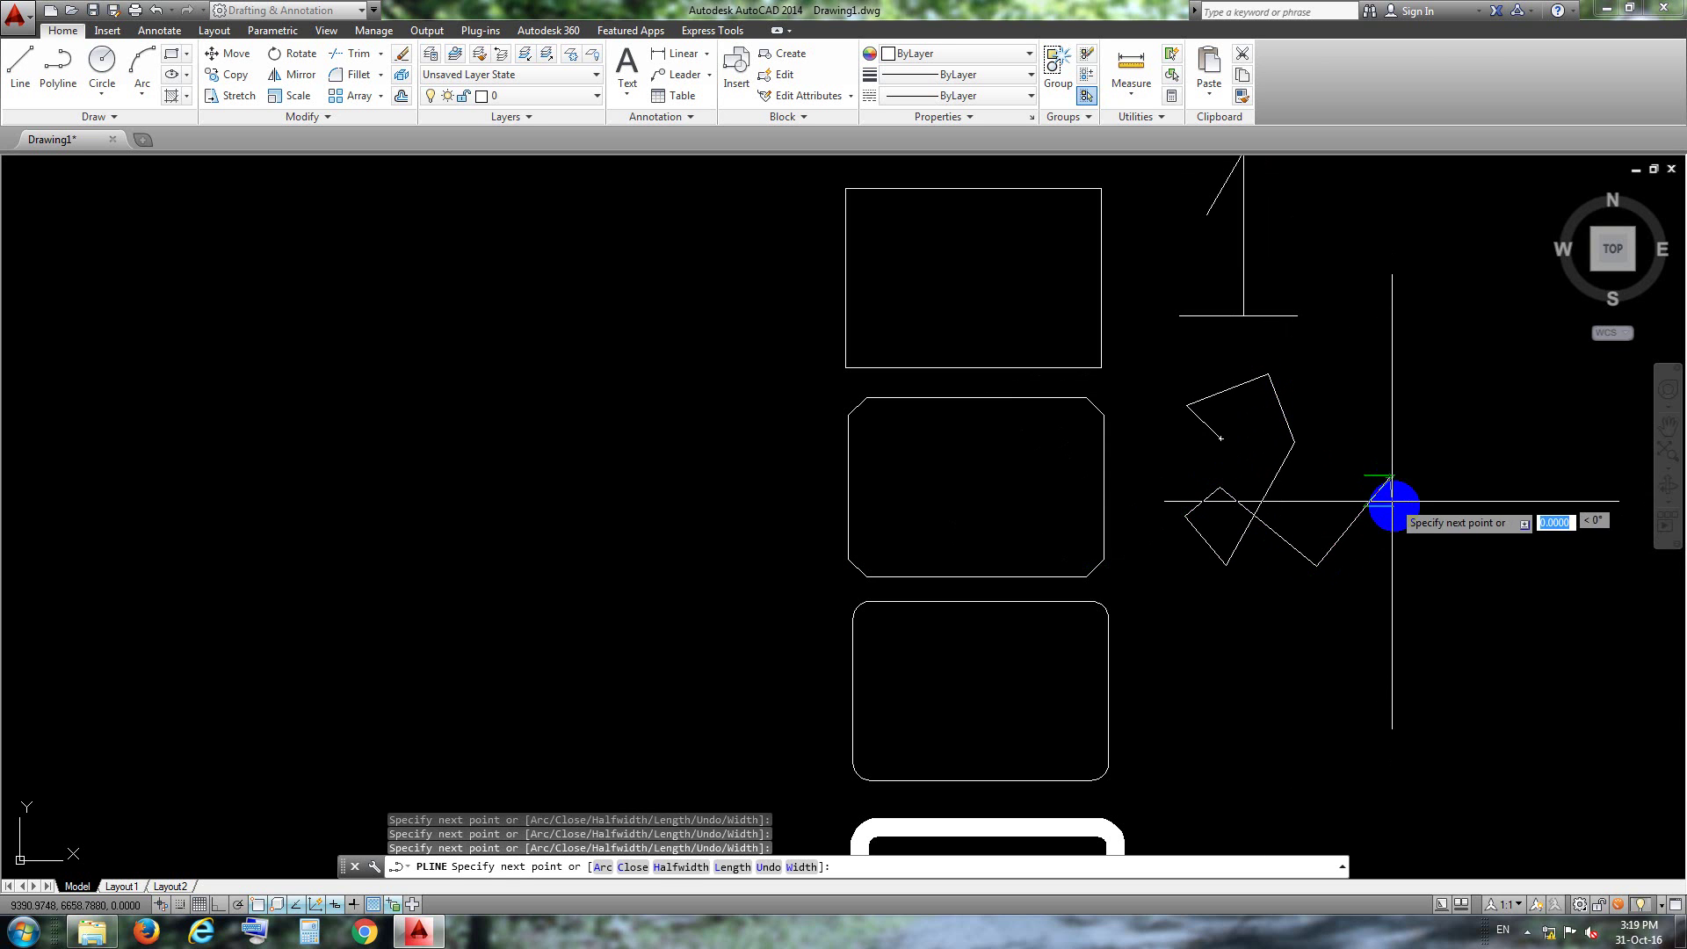
pyautogui.press('Return')
pyautogui.moveTo(1321, 608); pyautogui.dragTo(1301, 527, button='middle')
pyautogui.press('Return')
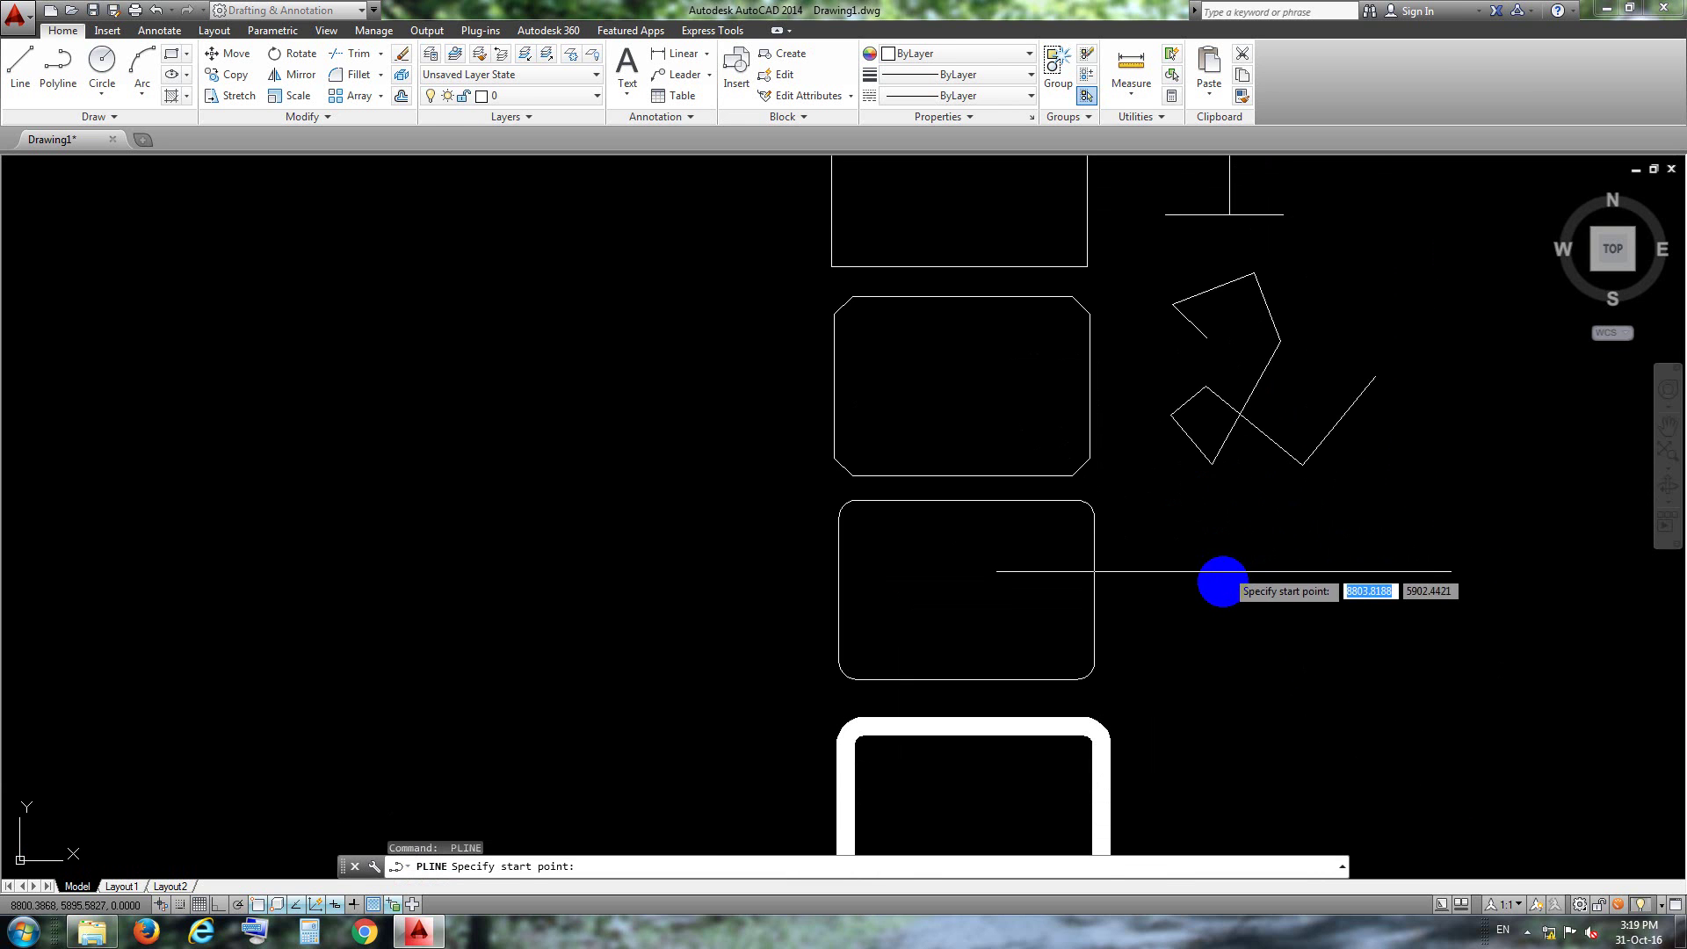
# Step: Draw a polyline numeral 3 from six points beside the filleted rectangle
pyautogui.click(1211, 554)
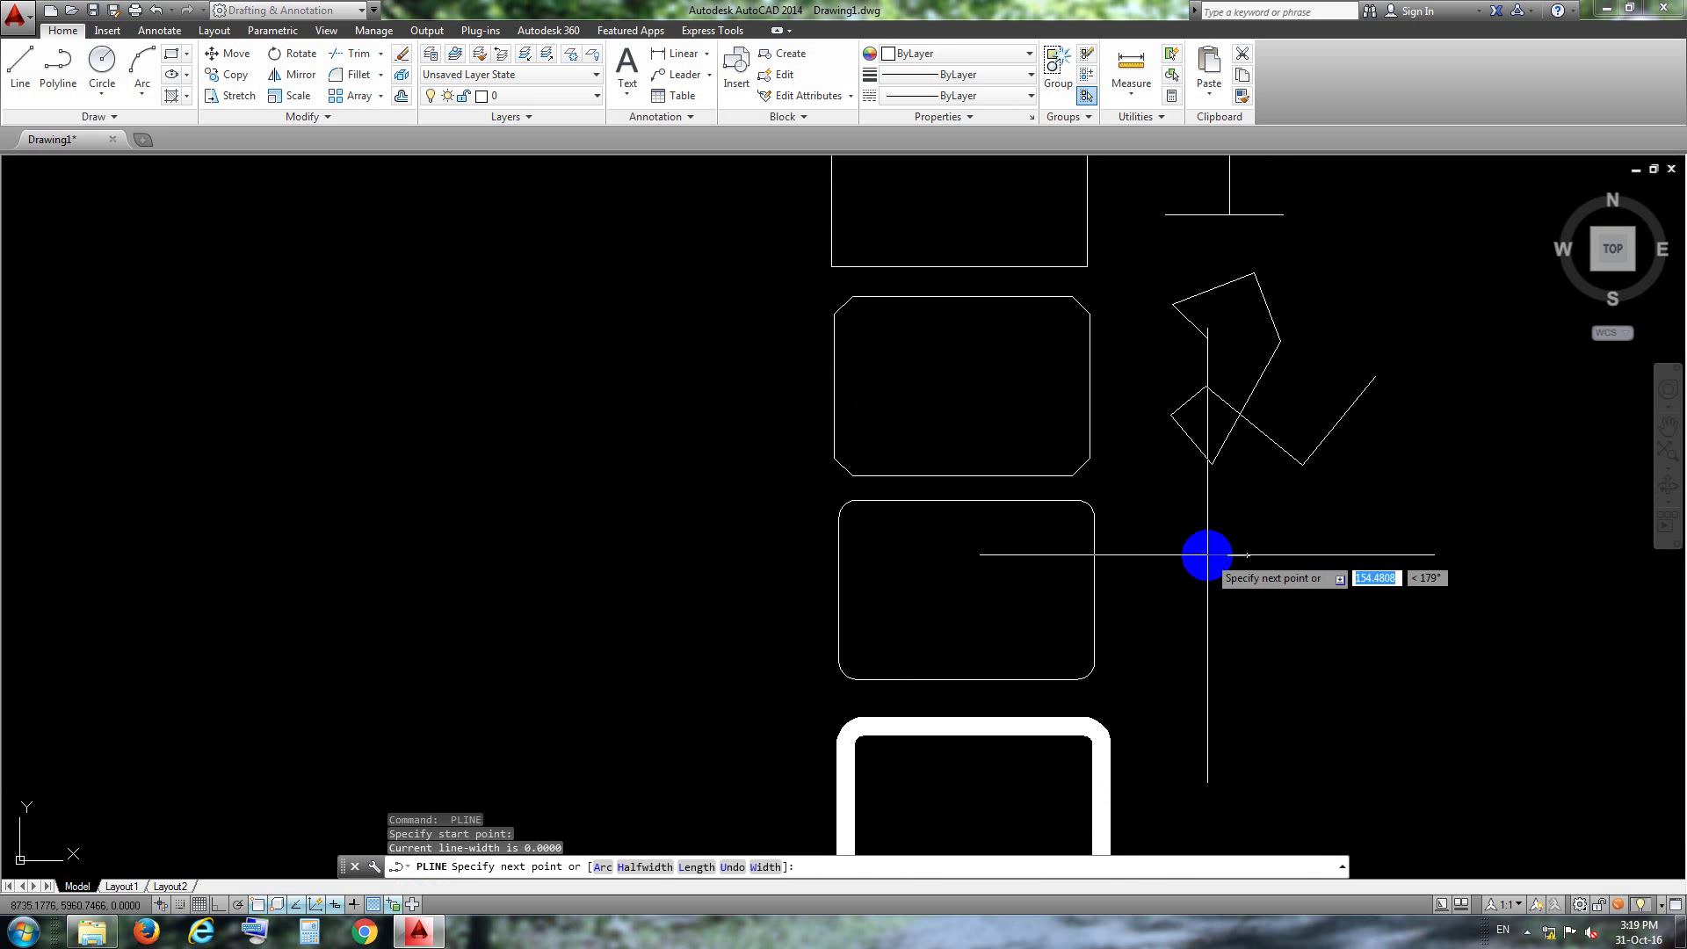
pyautogui.click(1213, 512)
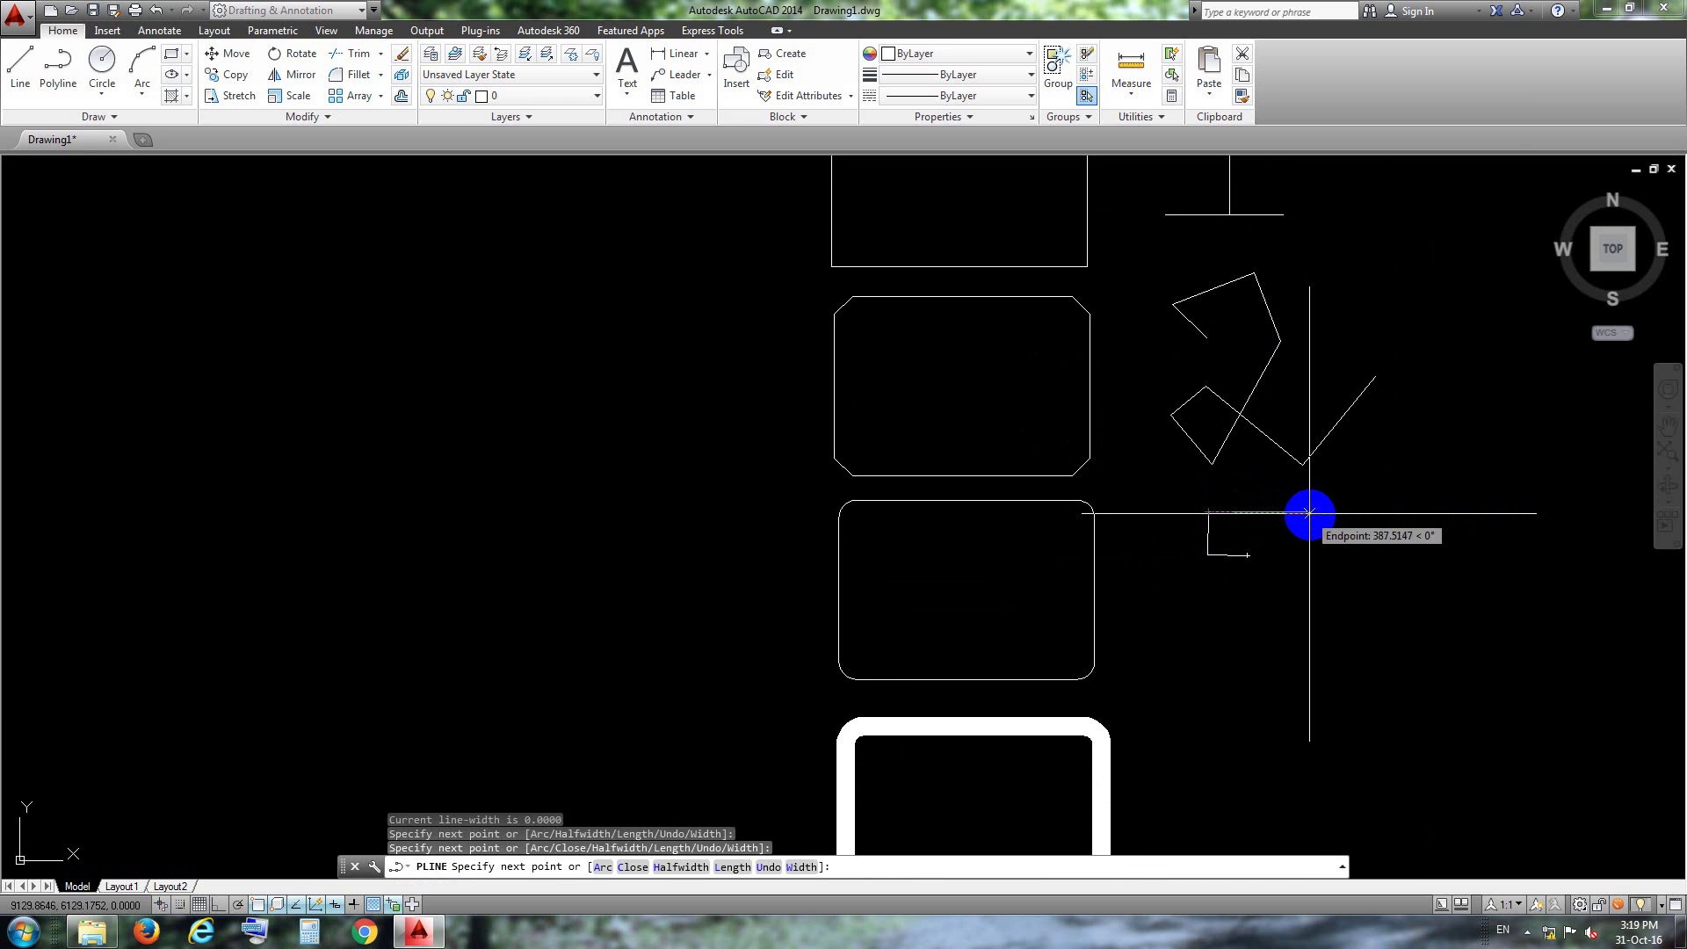
pyautogui.click(1328, 514)
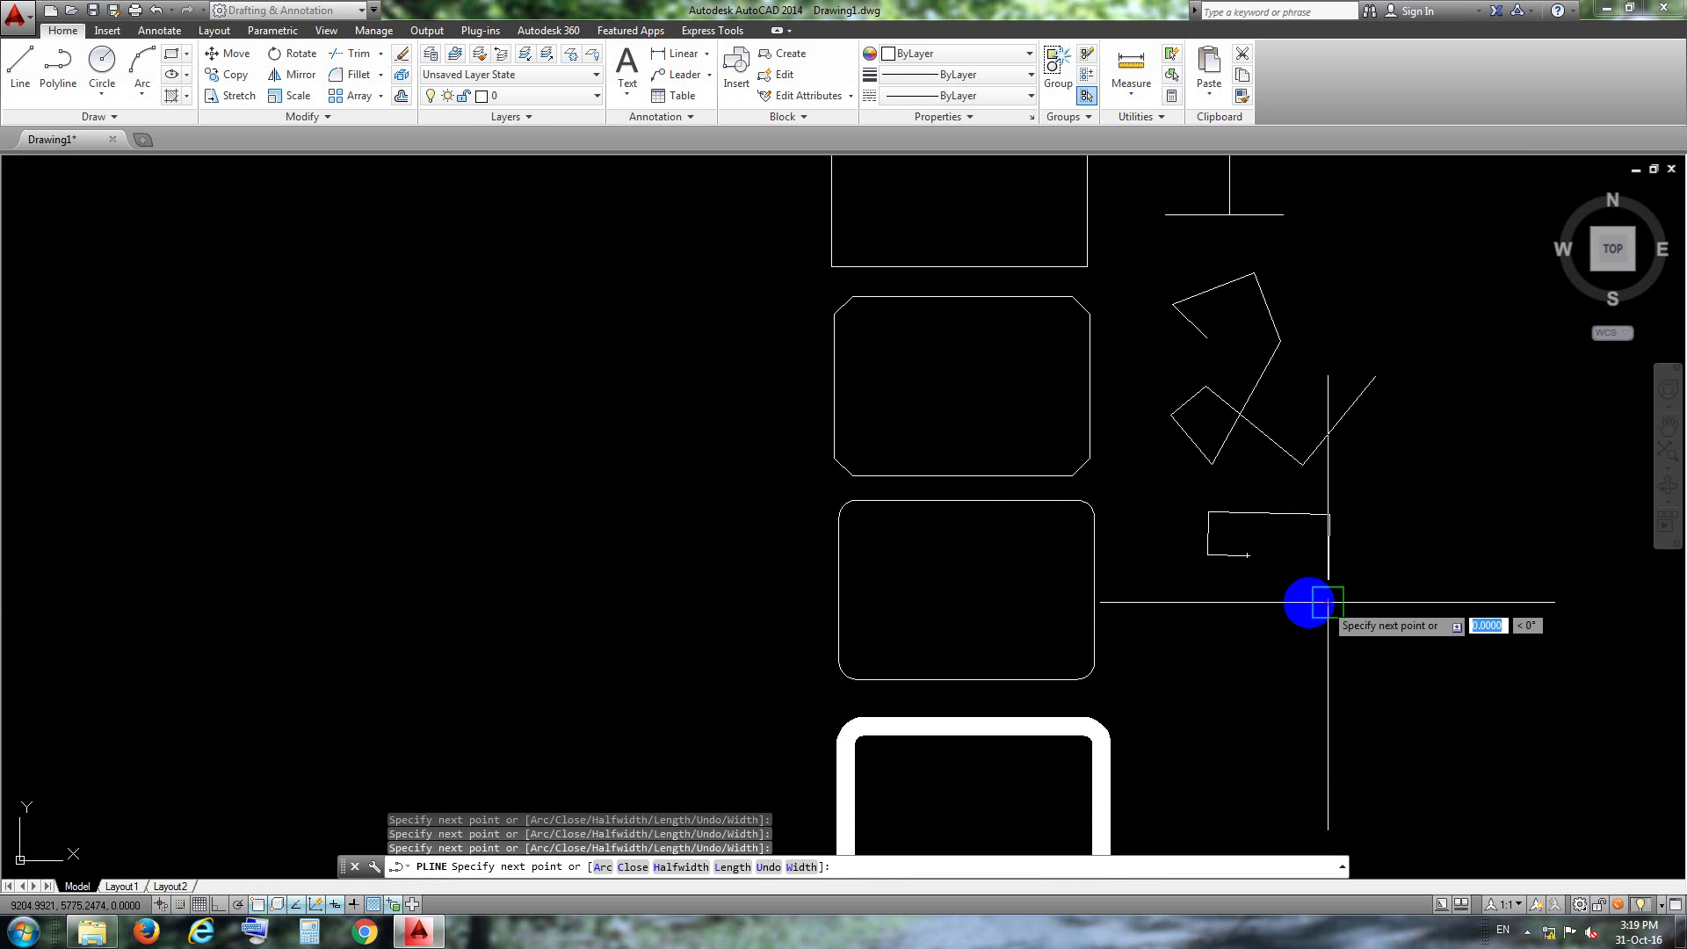
pyautogui.click(1200, 602)
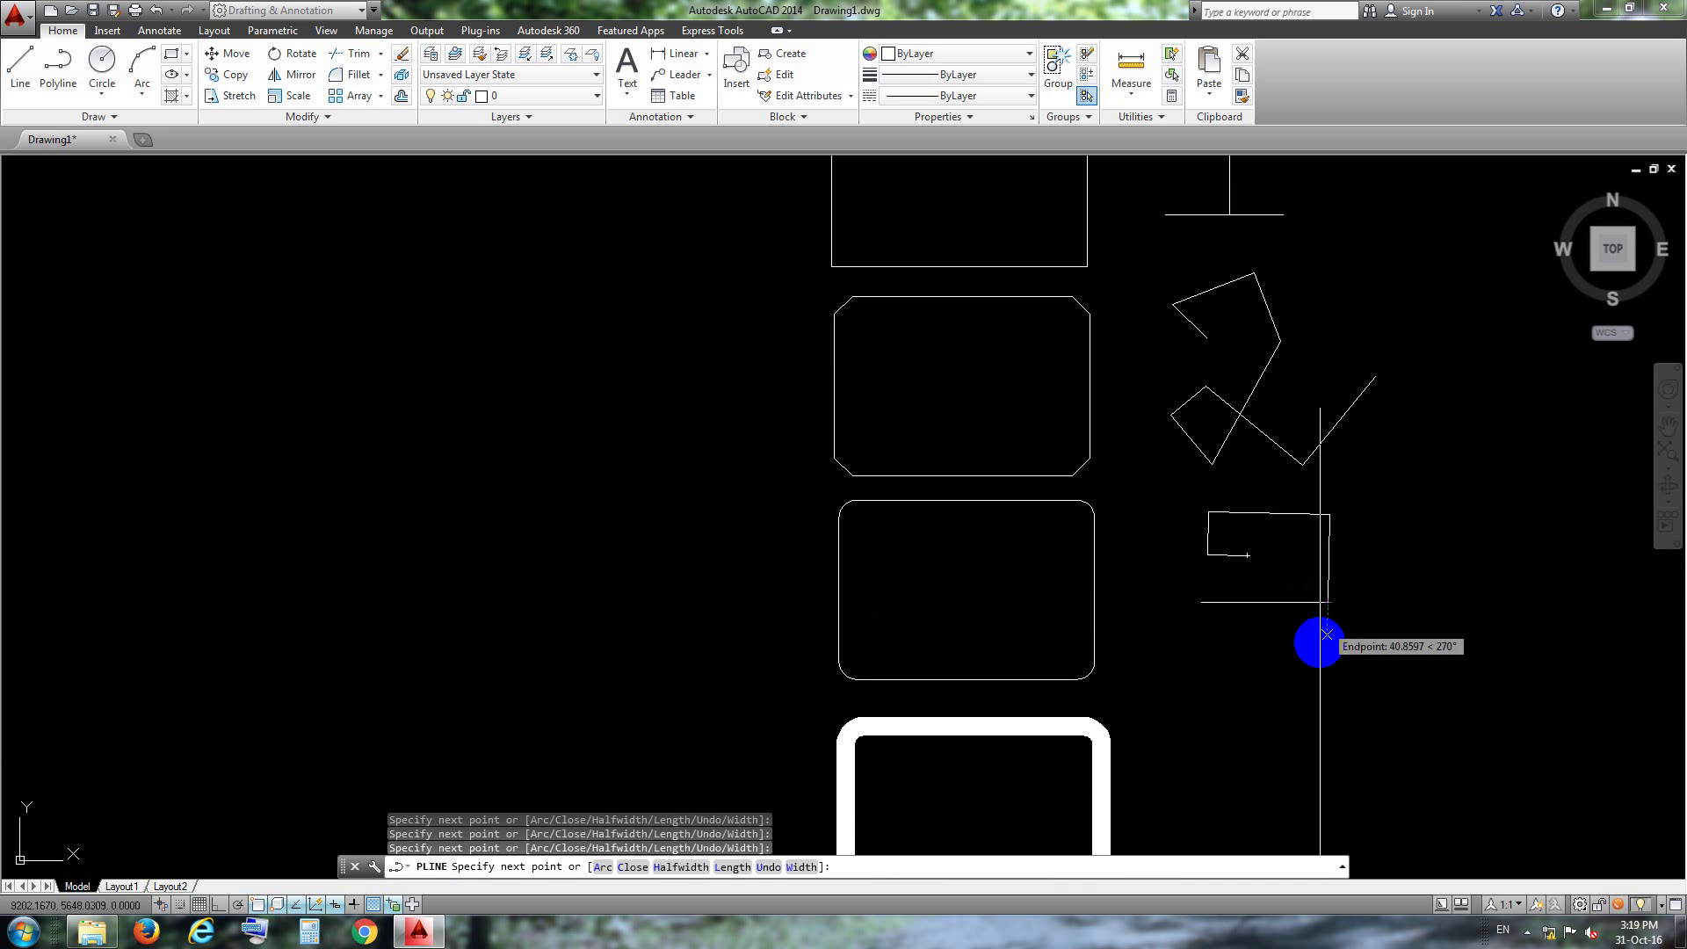
pyautogui.click(1325, 673)
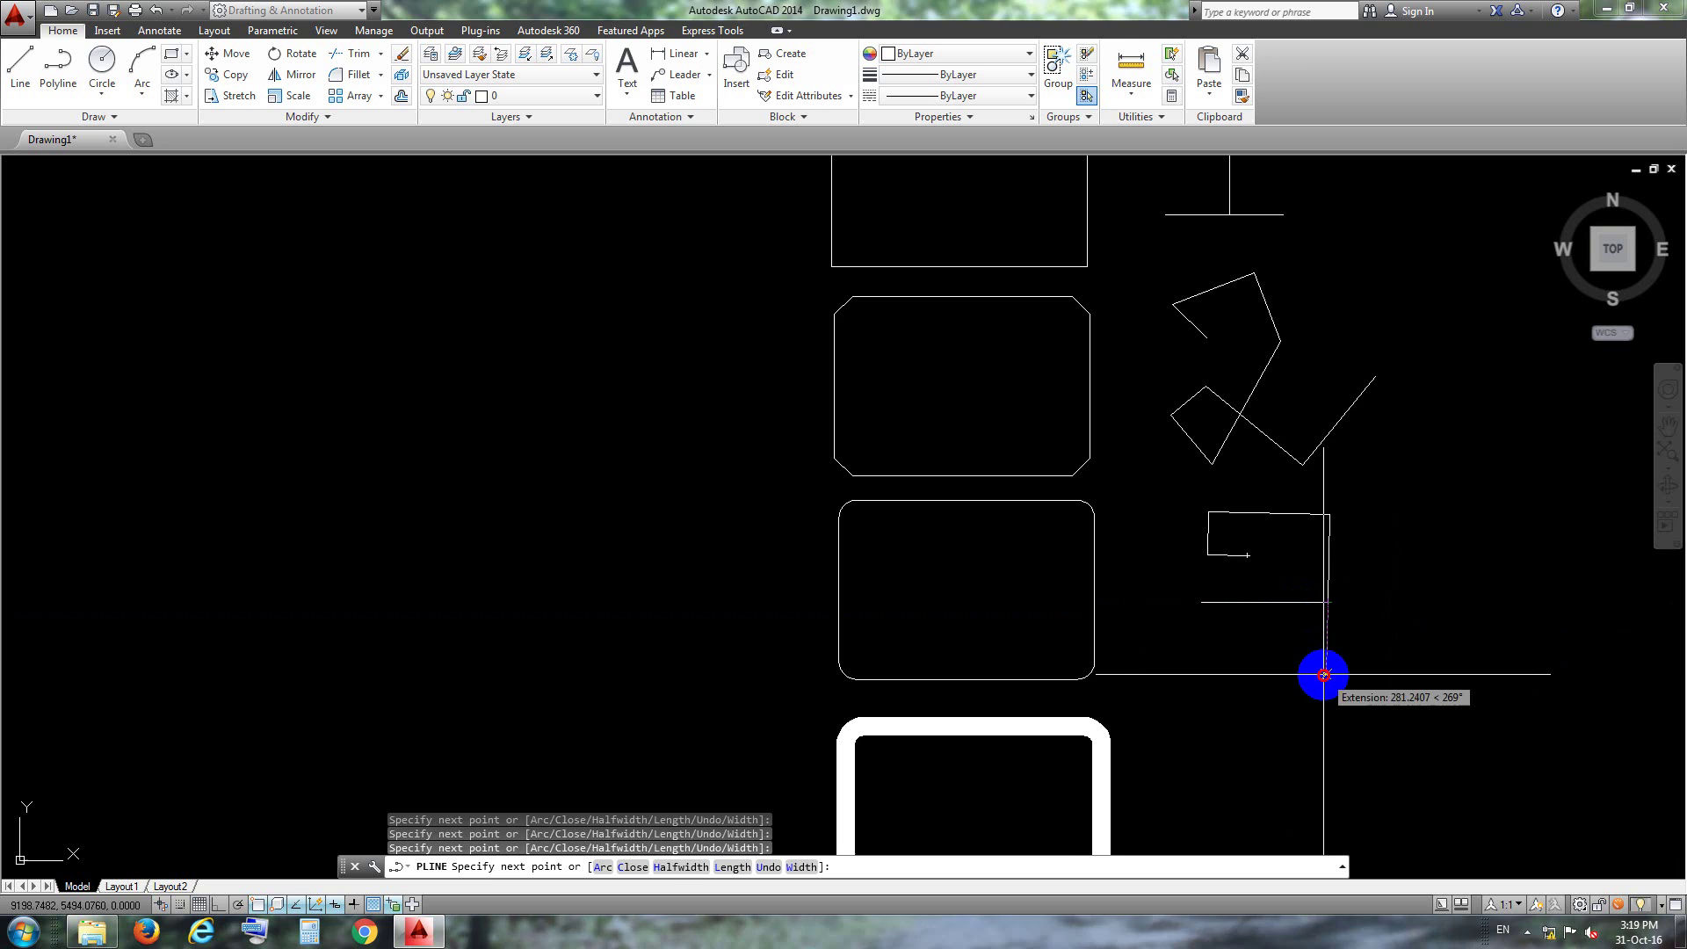
pyautogui.click(1201, 674)
pyautogui.press('Return')
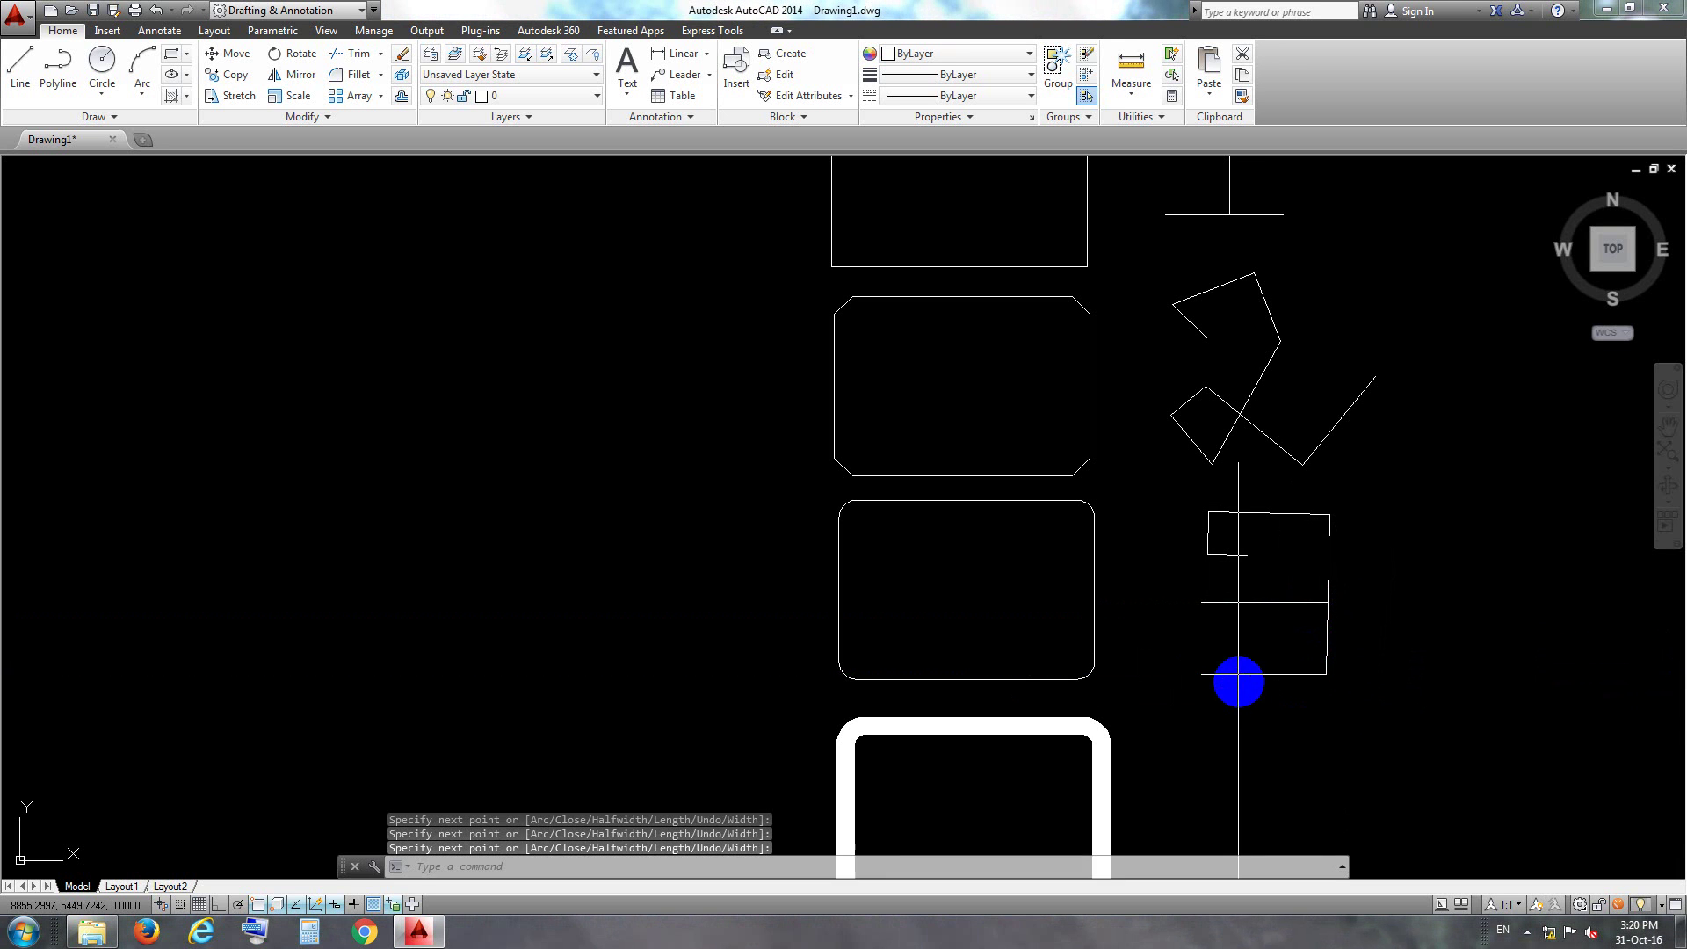
pyautogui.scroll(-3, 1213, 615)
pyautogui.scroll(-2, 1224, 547)
pyautogui.scroll(4, 1223, 547)
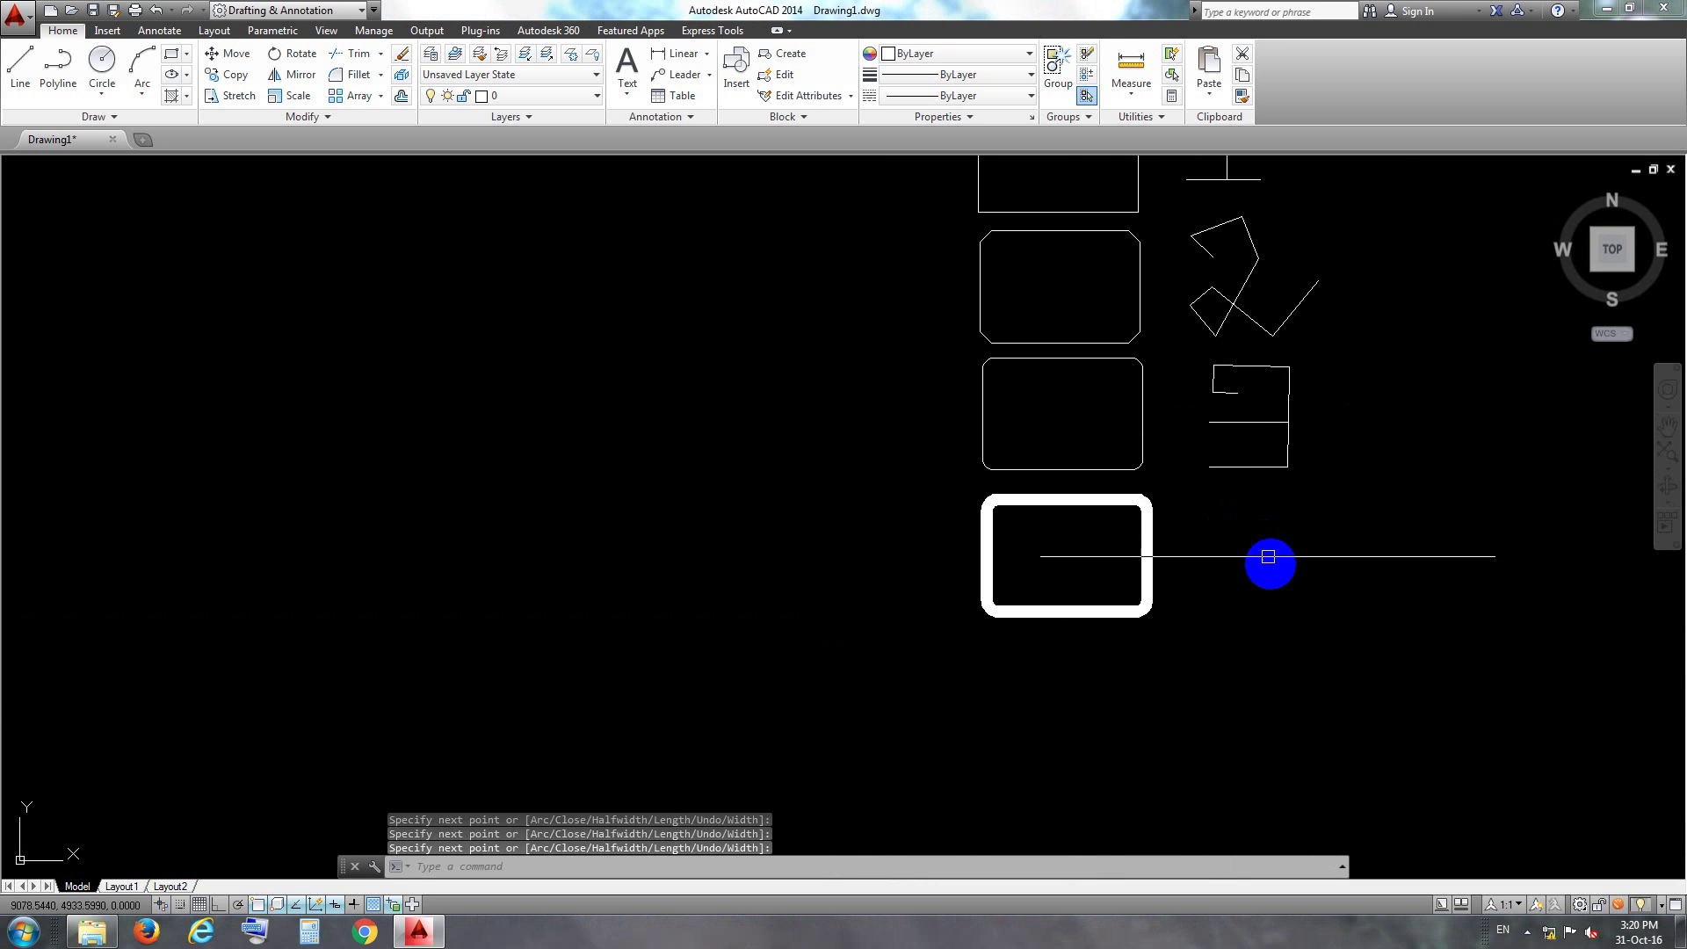
pyautogui.press('Return')
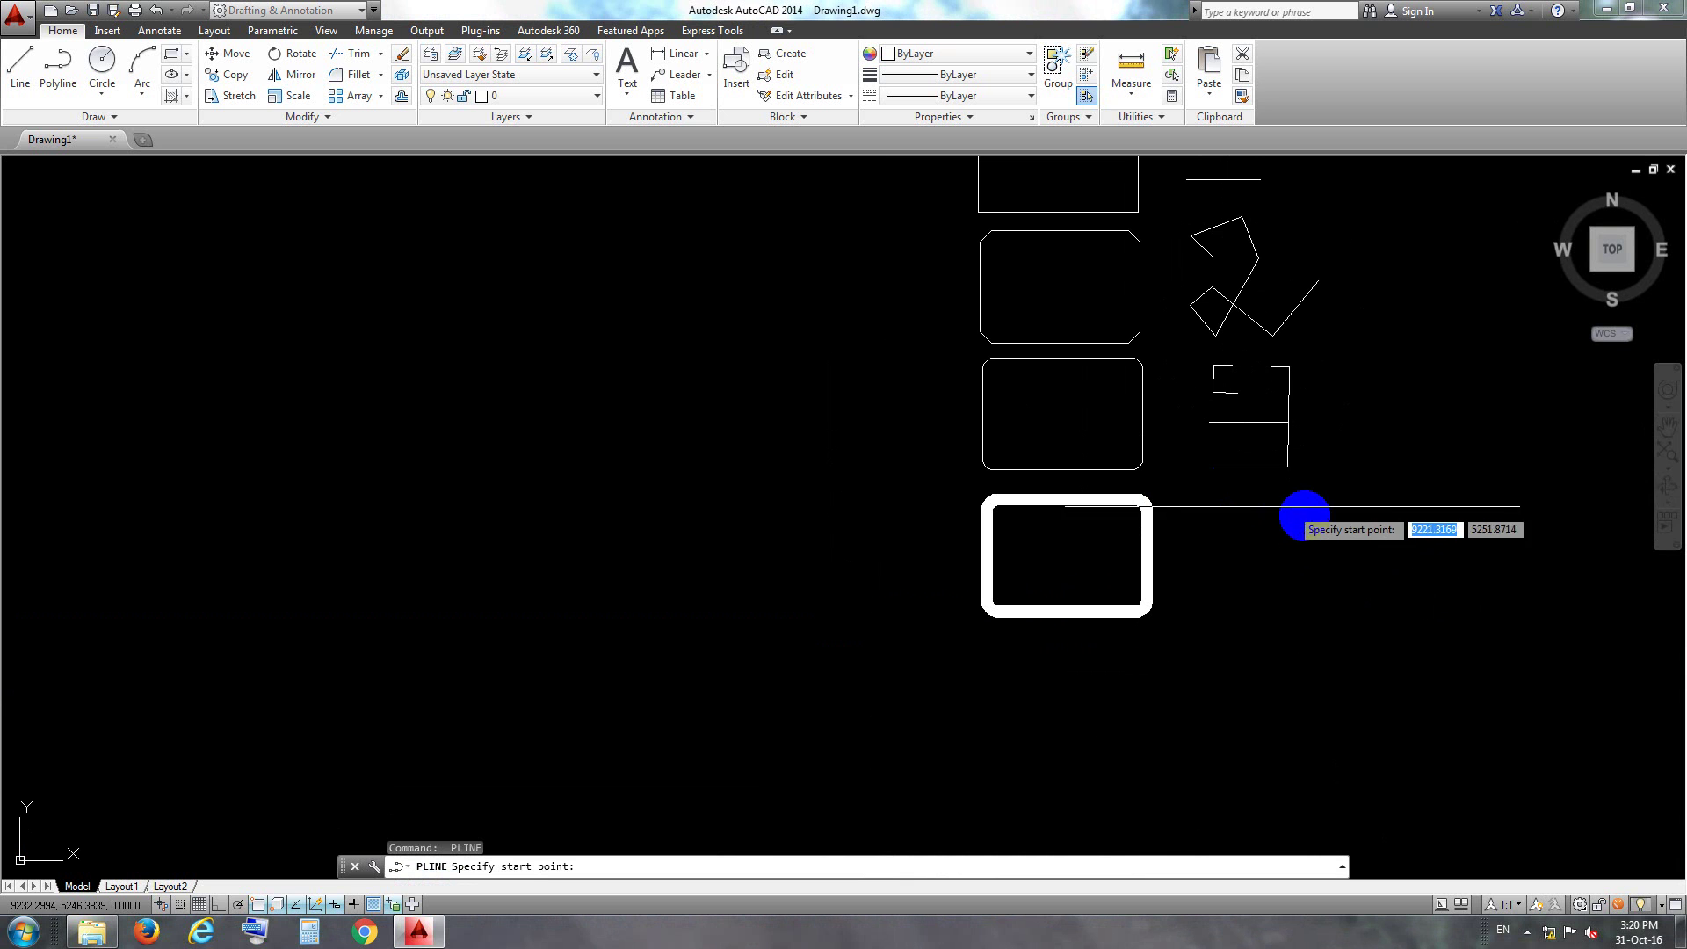
# Step: Draw a polyline numeral 4 with stem, diagonal and crossbar beside the thick-width rectangle
pyautogui.click(1295, 643)
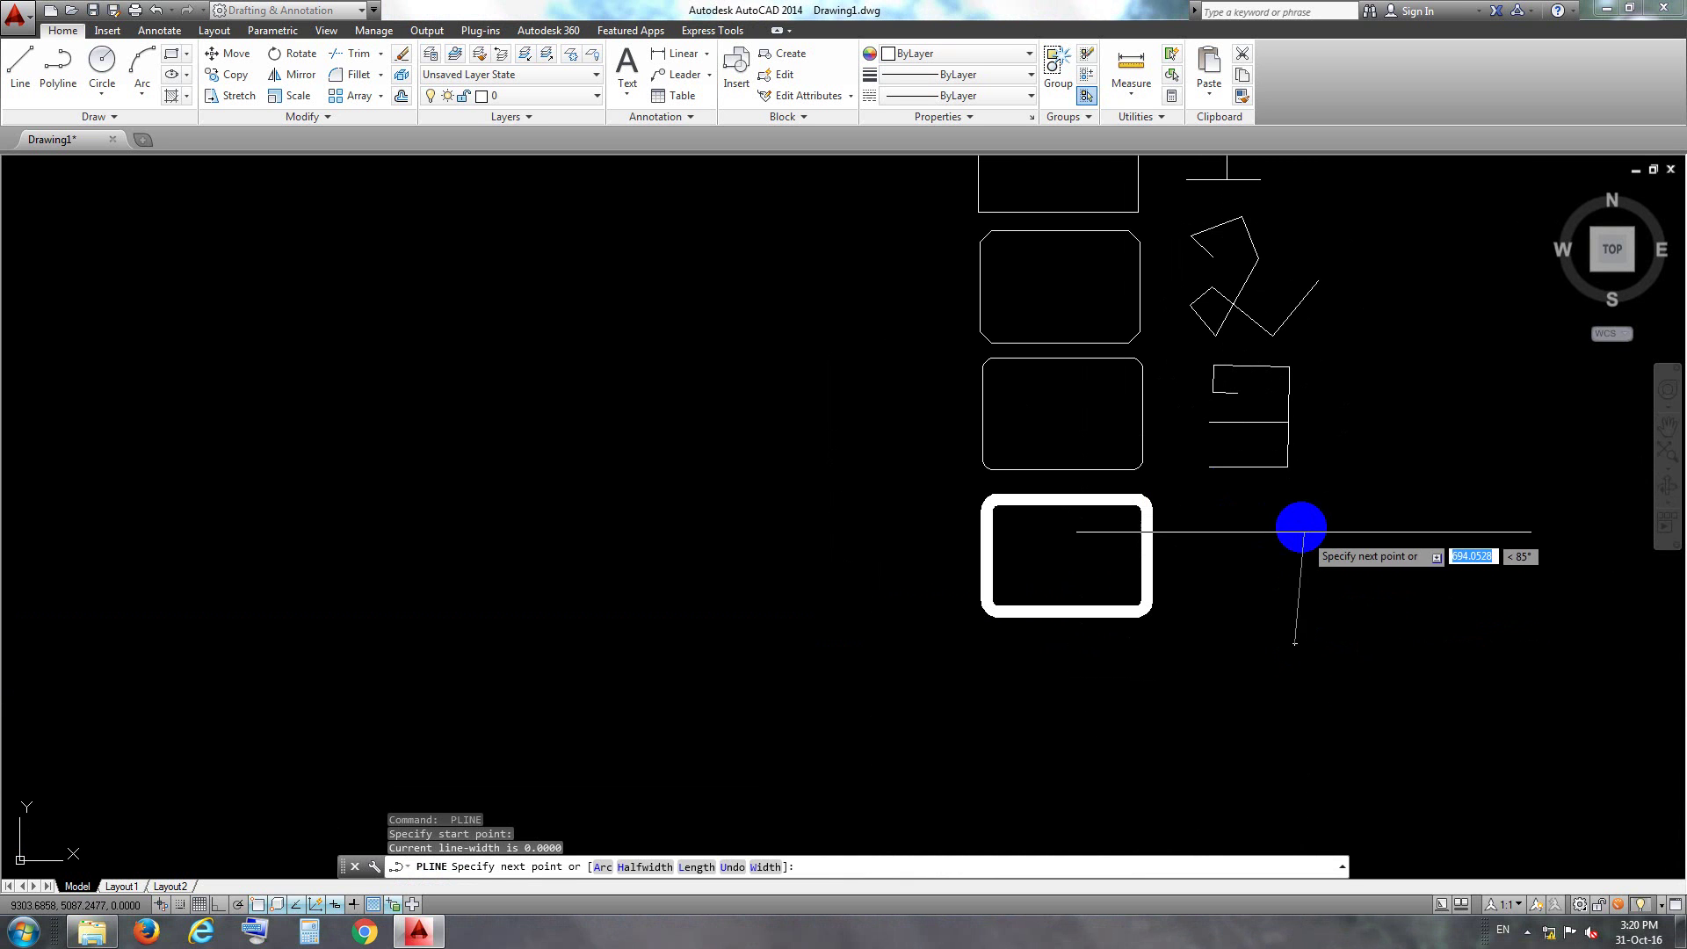
pyautogui.click(1290, 491)
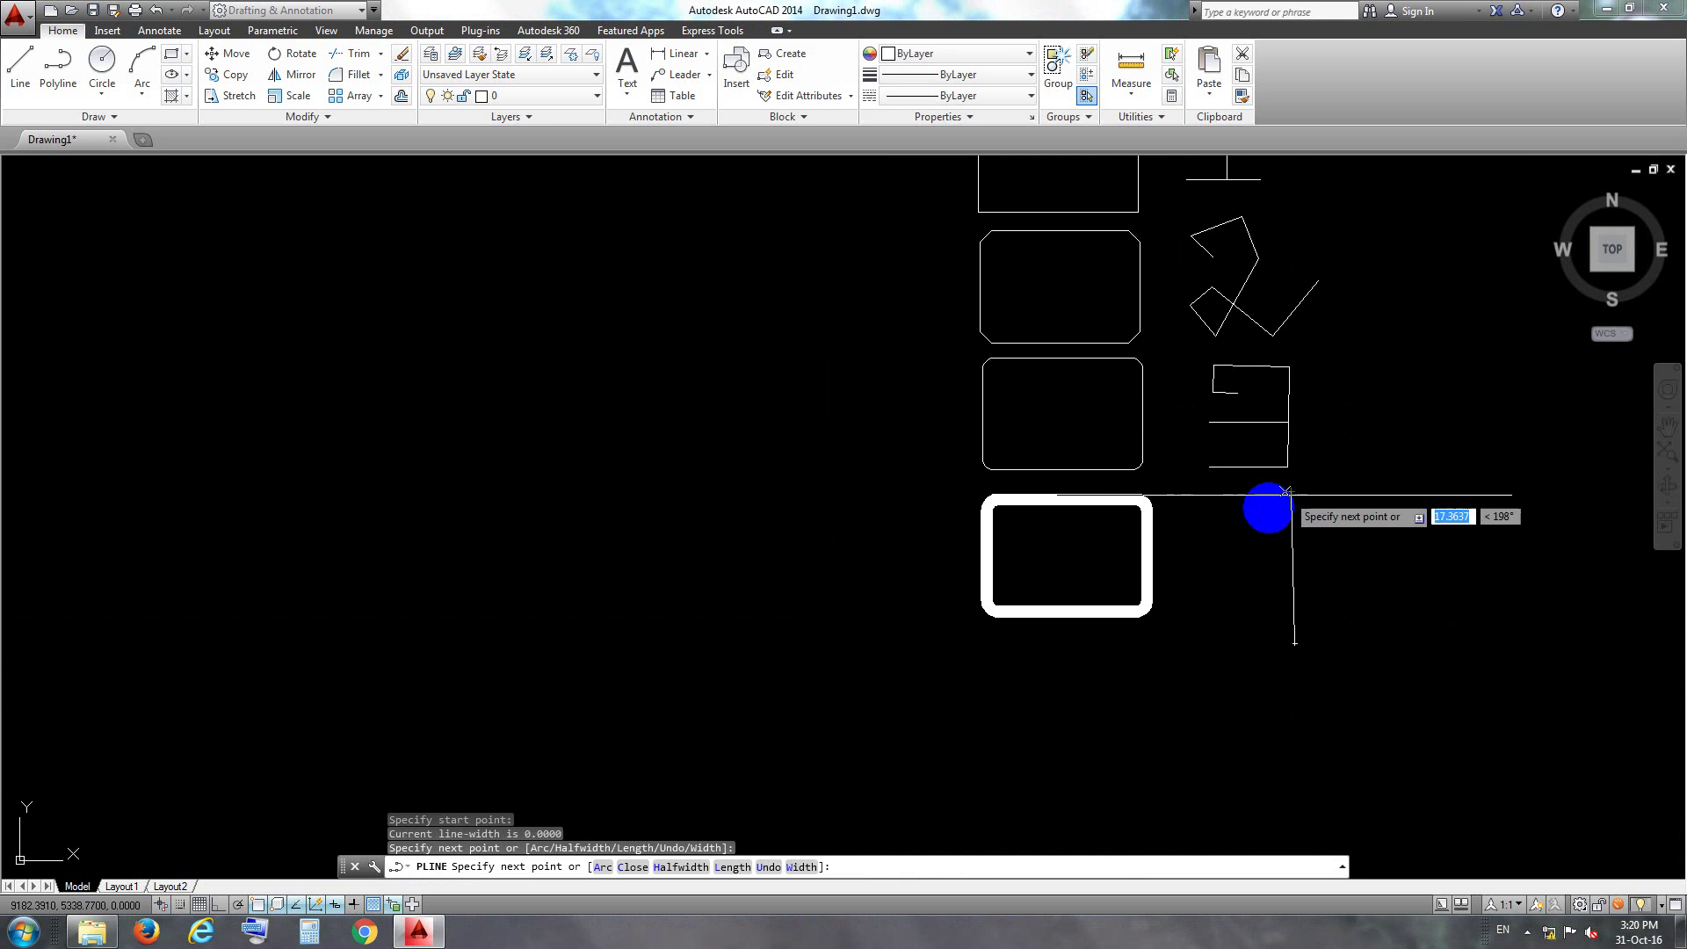
pyautogui.click(1209, 604)
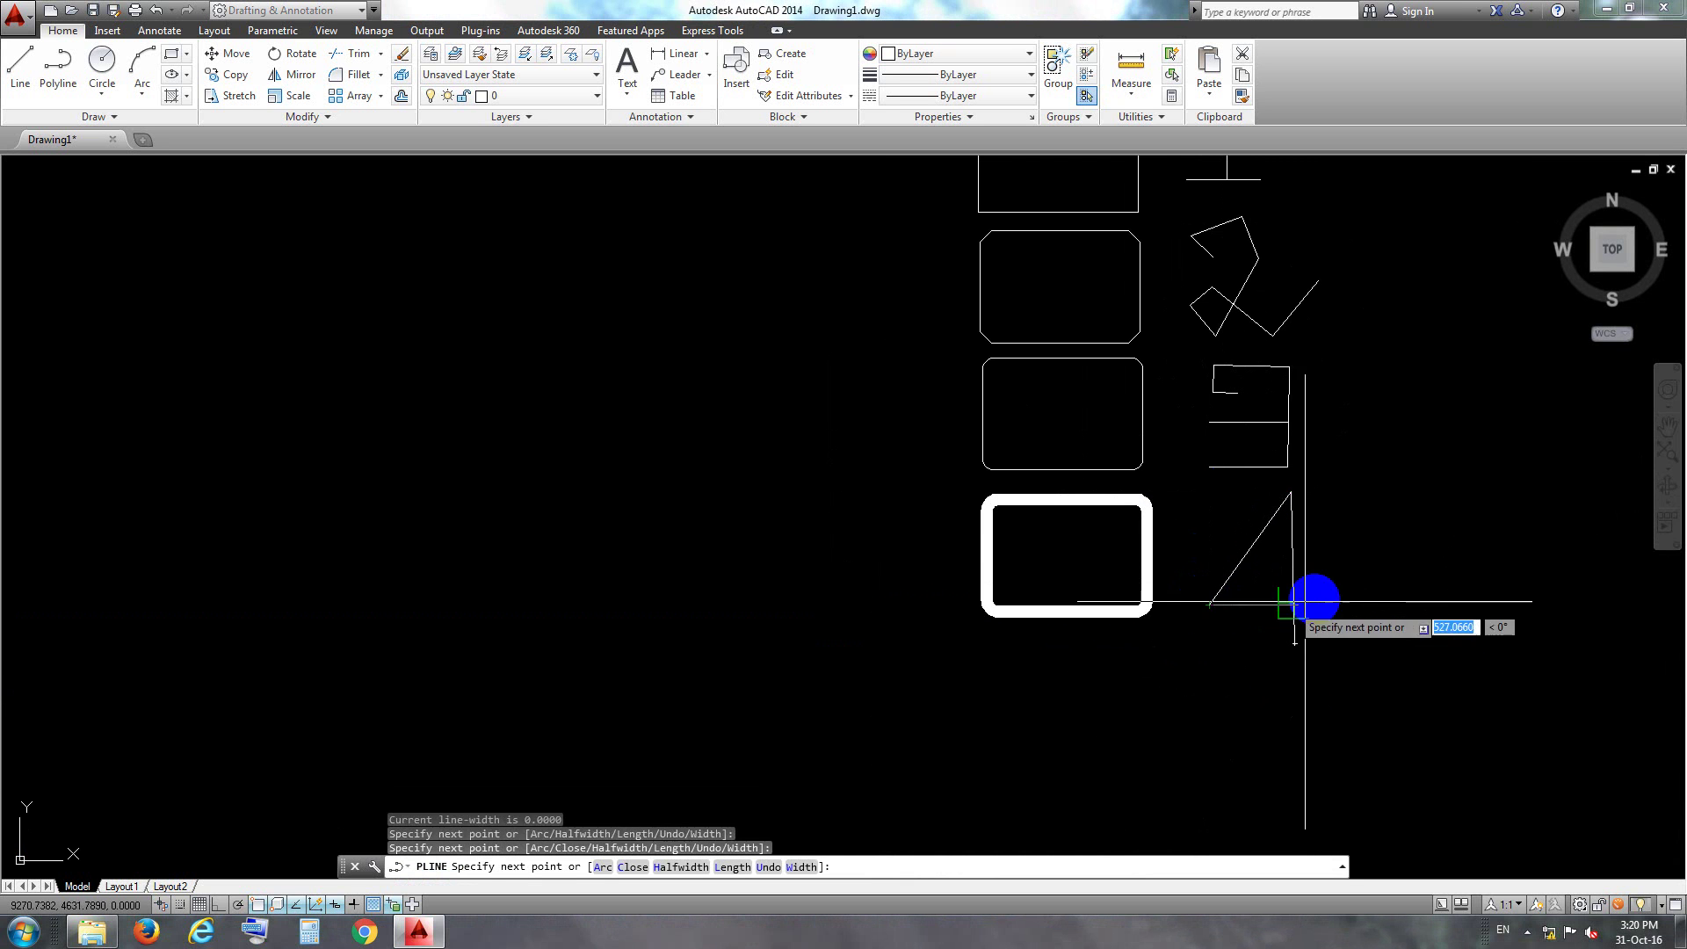
pyautogui.click(1351, 604)
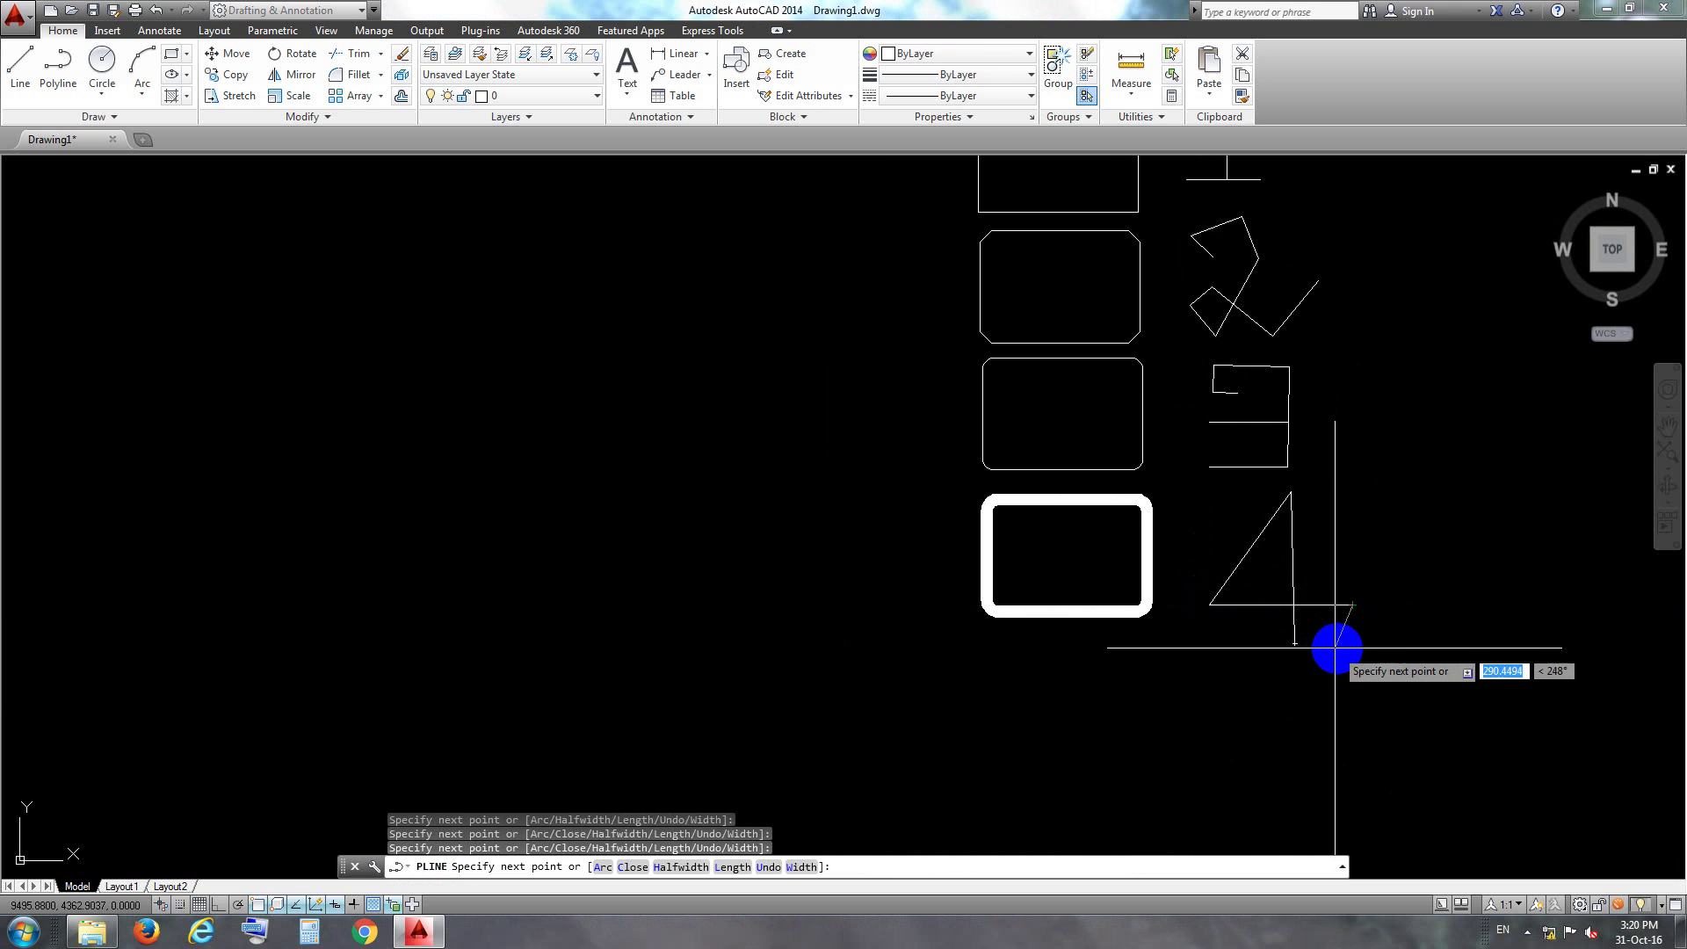
pyautogui.press('Return')
pyautogui.scroll(-2, 1397, 527)
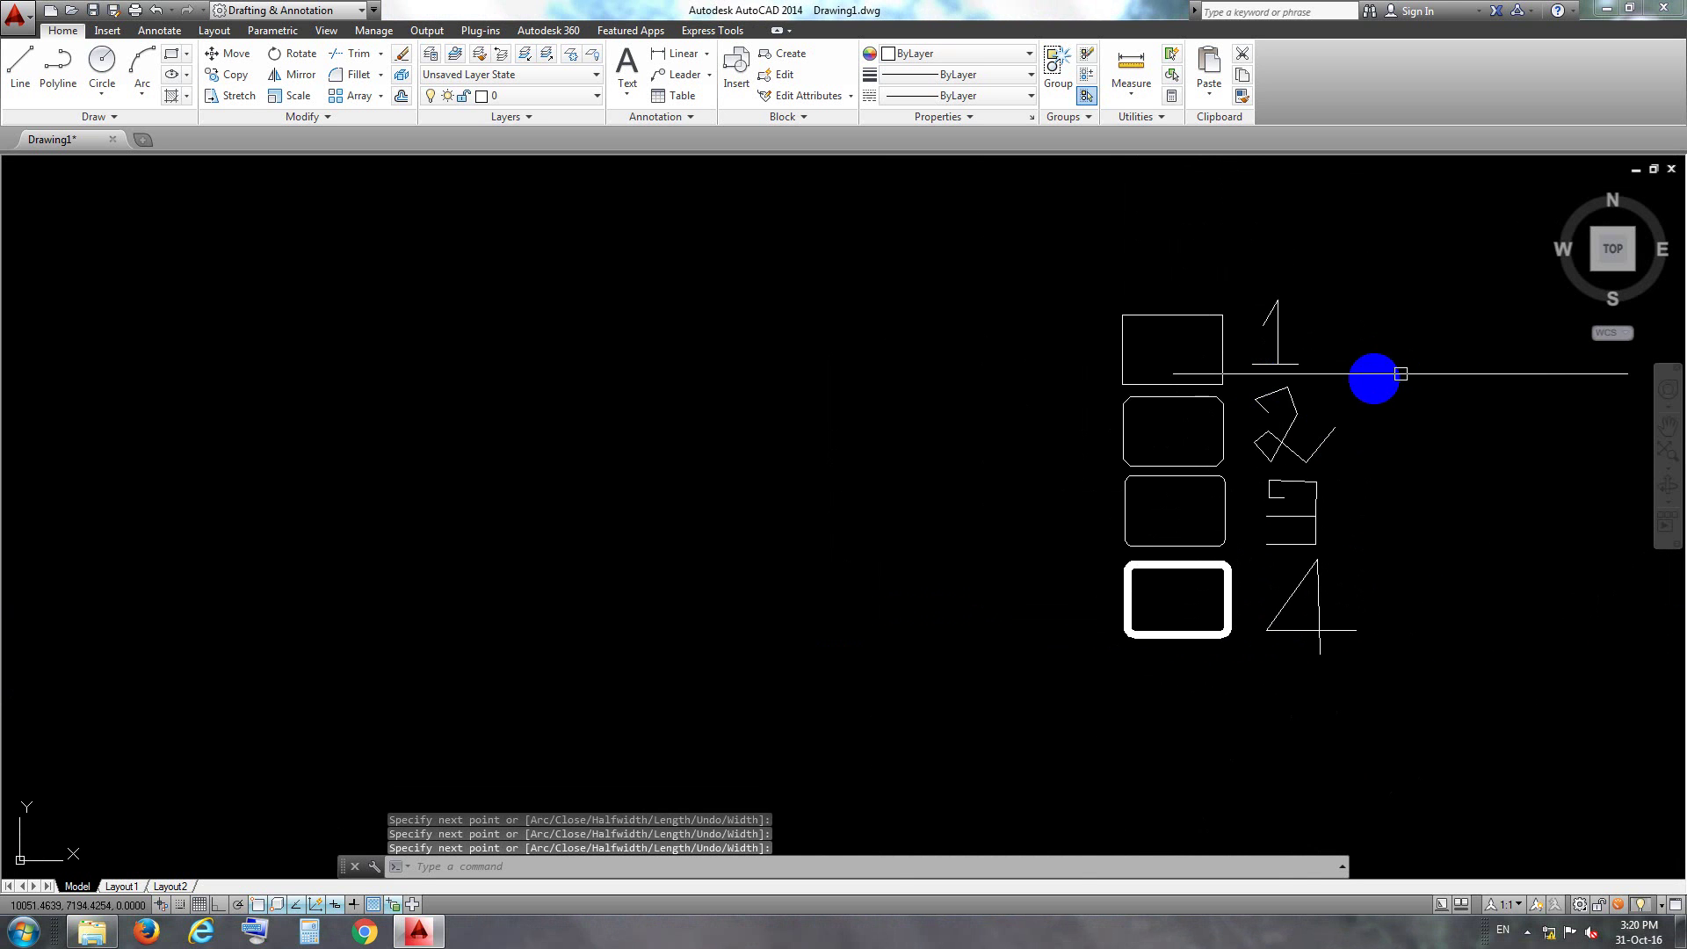
pyautogui.scroll(4, 1325, 437)
pyautogui.scroll(-6, 1329, 430)
pyautogui.scroll(2, 1256, 443)
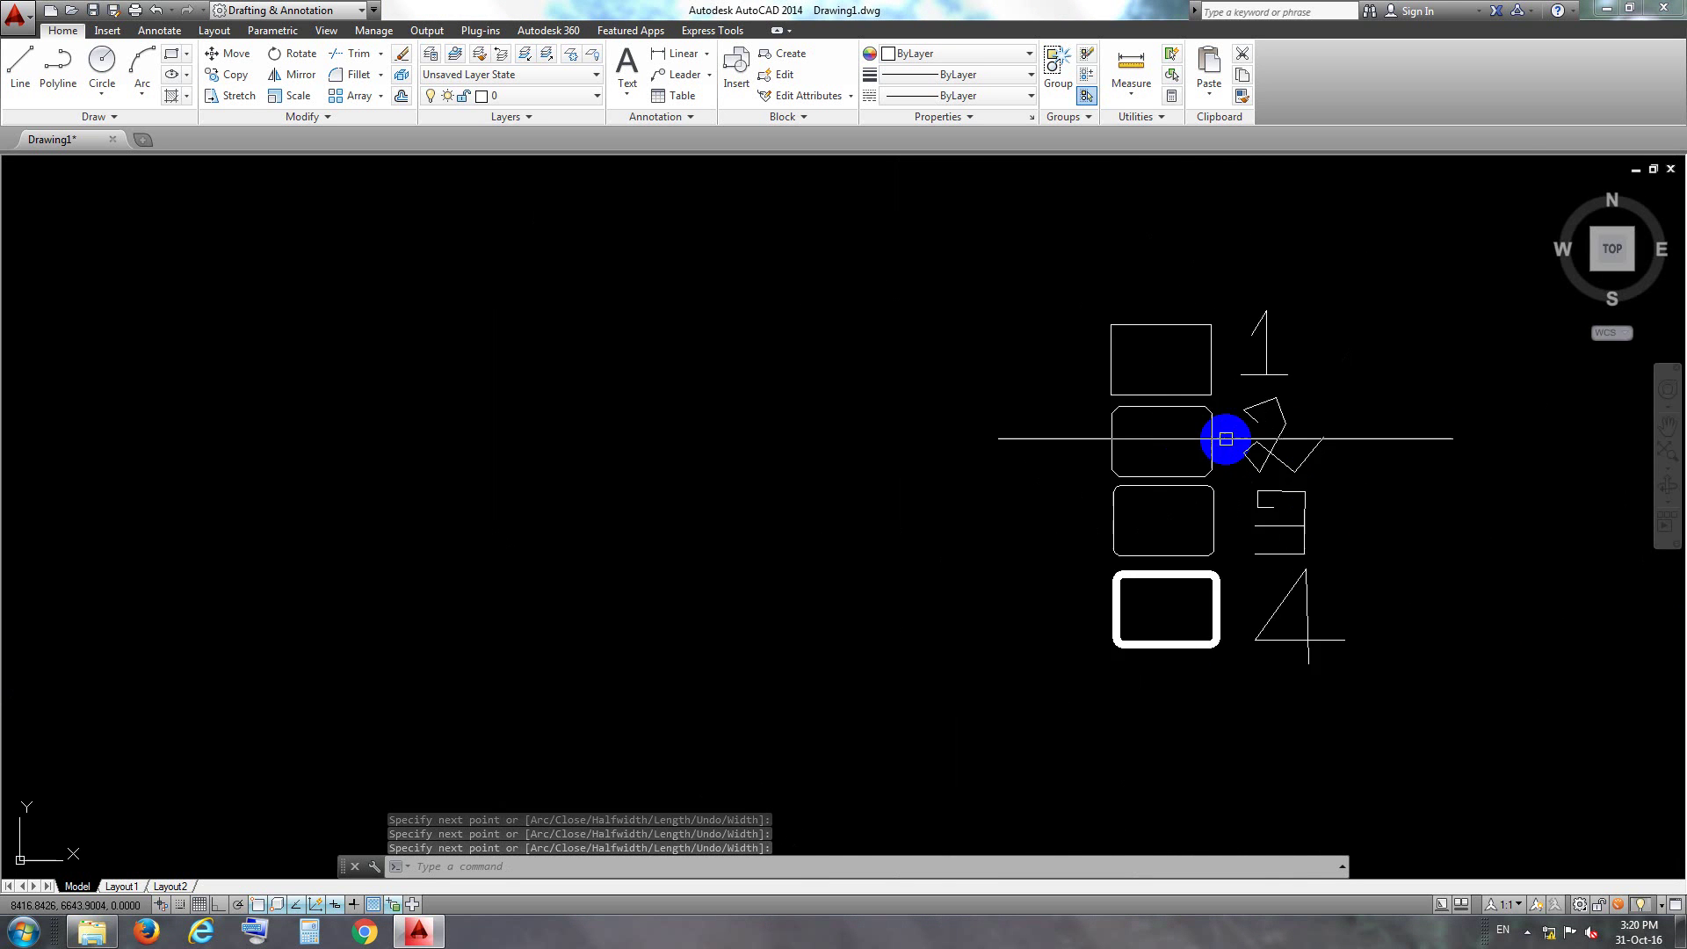
pyautogui.scroll(2, 1239, 466)
pyautogui.scroll(2, 1070, 474)
pyautogui.scroll(-2, 1077, 496)
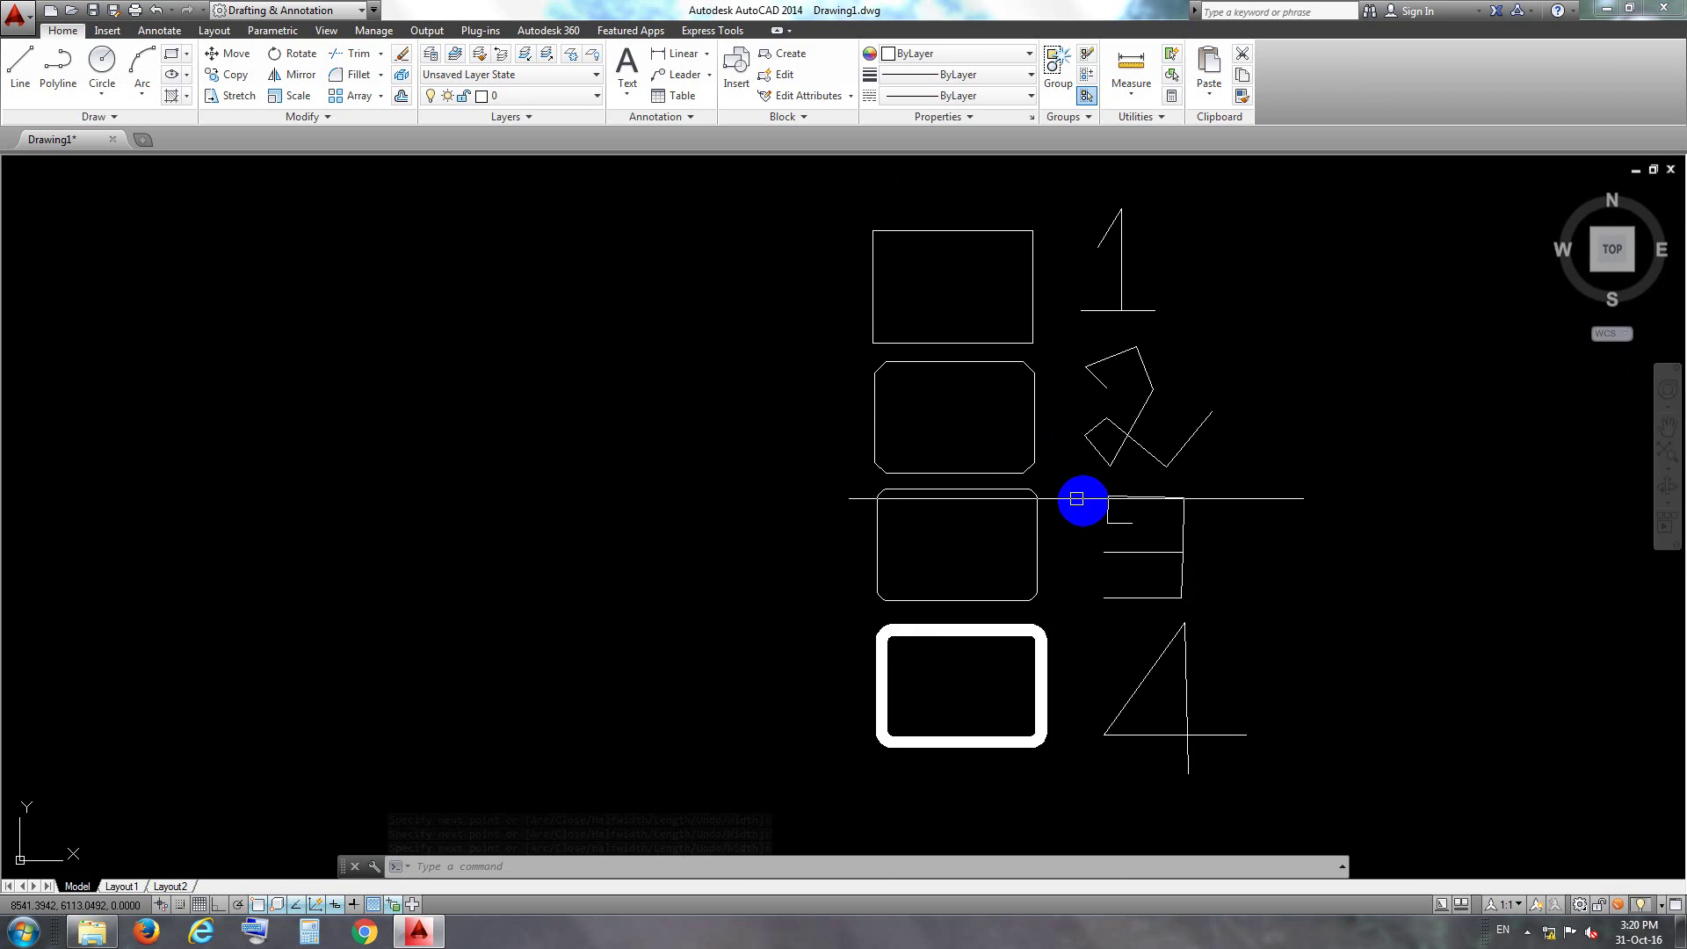